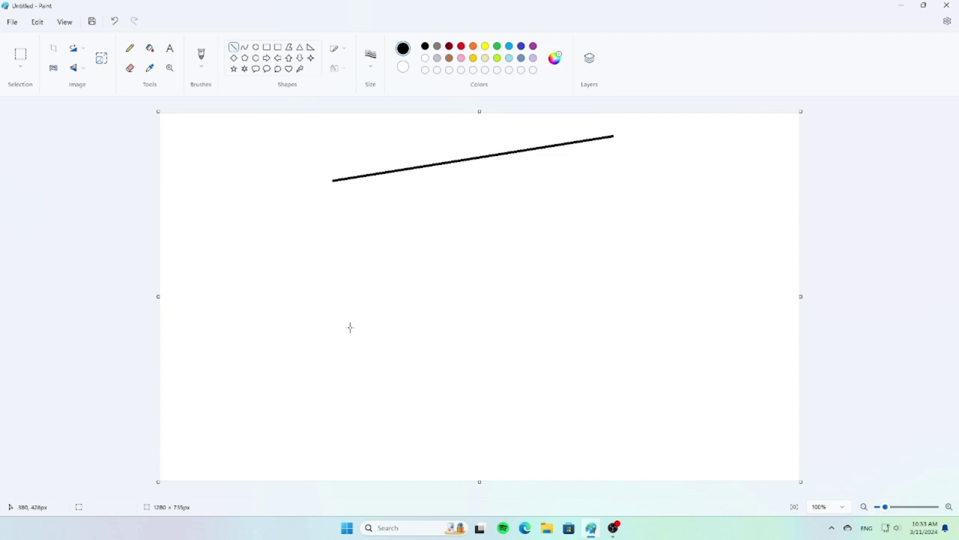
# Step: Draw a thick, nearly horizontal line below the first line, and a thin parallel line on the inner side of each
pyautogui.moveTo(347, 339); pyautogui.dragTo(636, 326)
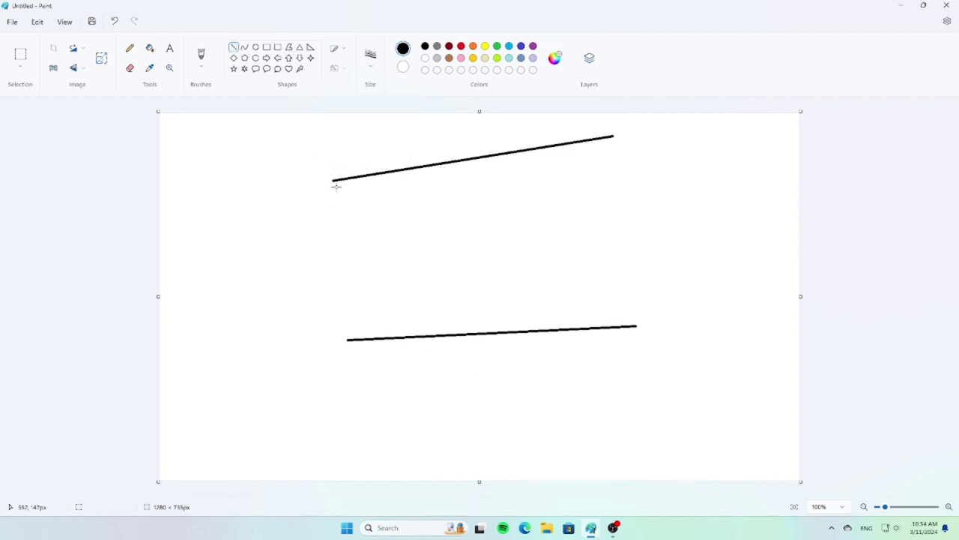
pyautogui.moveTo(335, 184); pyautogui.dragTo(613, 141)
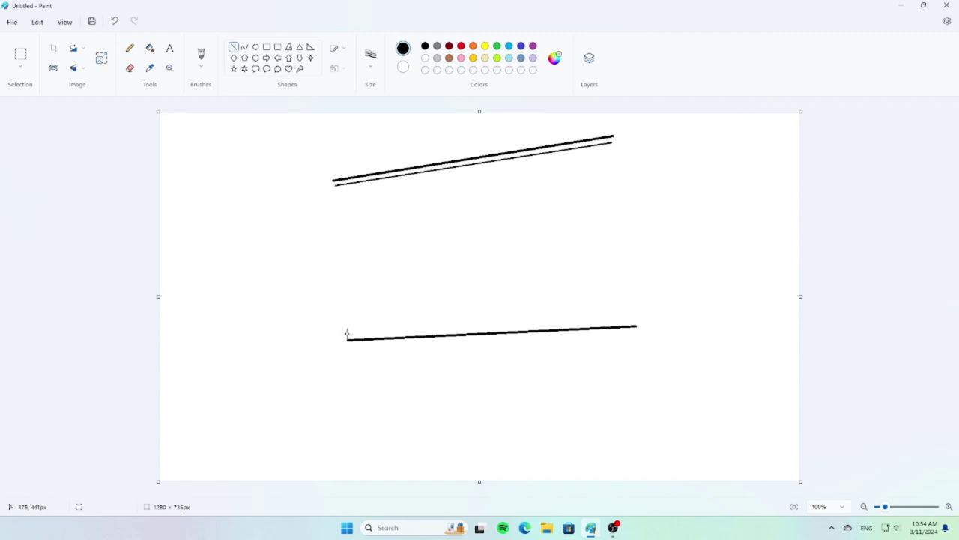
pyautogui.moveTo(347, 332); pyautogui.dragTo(636, 320)
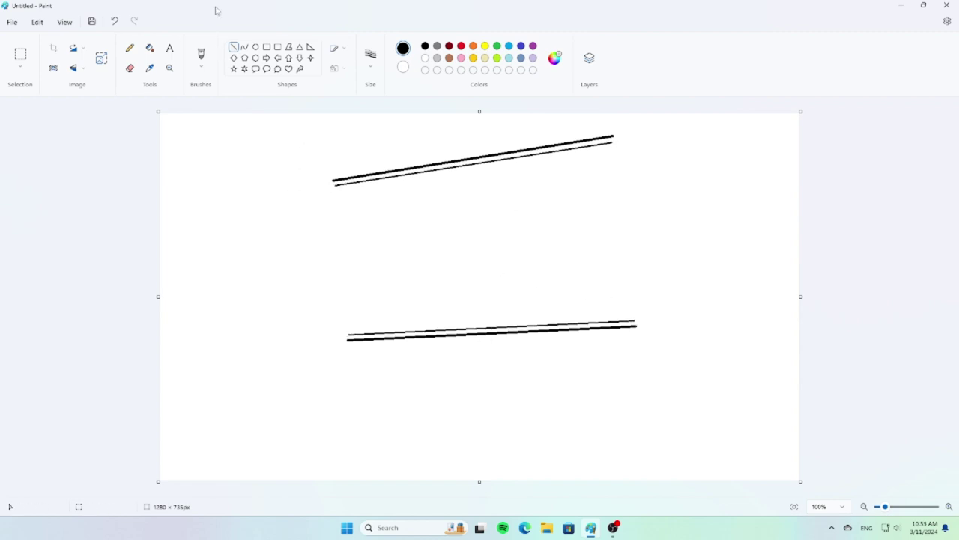
# Step: Connect the two bars with curves bowed towards the left, about 359 px tall on the right side, to form a billowing sail
pyautogui.click(244, 47)
pyautogui.moveTo(334, 185)
pyautogui.mouseDown()
pyautogui.moveTo(332, 266)
pyautogui.moveTo(348, 339)
pyautogui.mouseUp()
pyautogui.moveTo(337, 255)
pyautogui.mouseDown()
pyautogui.moveTo(317, 306)
pyautogui.moveTo(354, 353)
pyautogui.moveTo(346, 331)
pyautogui.mouseUp()
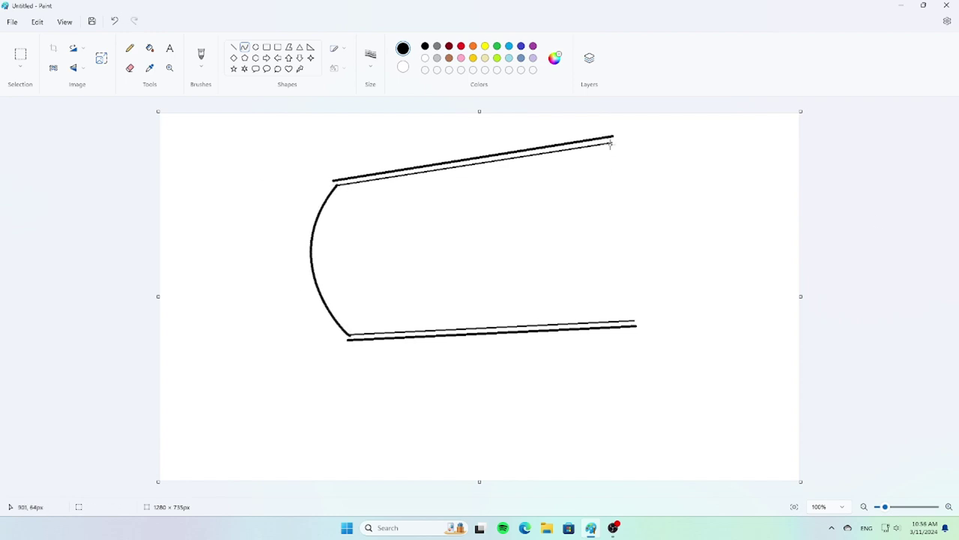
pyautogui.moveTo(613, 142); pyautogui.dragTo(634, 321)
pyautogui.moveTo(623, 233); pyautogui.dragTo(574, 229)
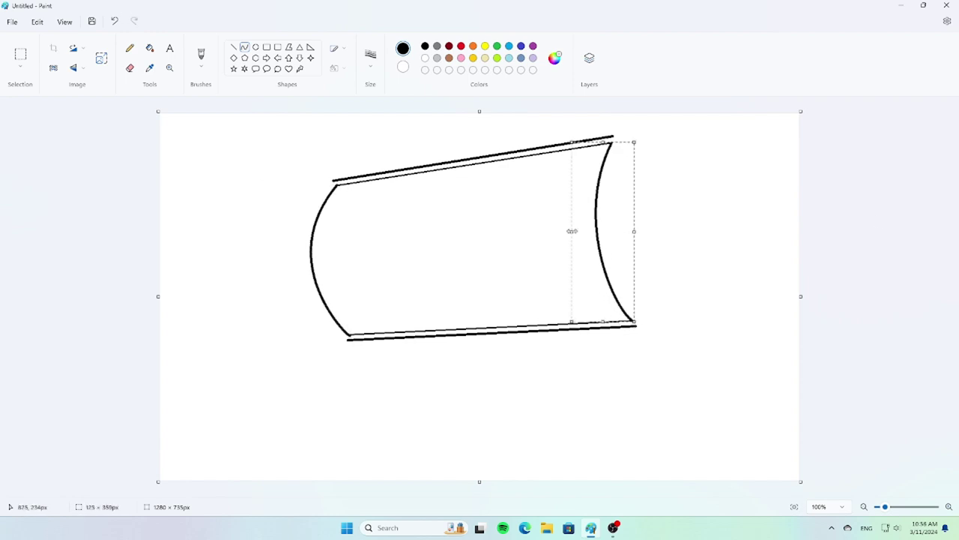
# Step: Shift the whole sail drawing slightly to the right and close the open ends of both bars with short curves
pyautogui.press('s')
pyautogui.moveTo(272, 119)
pyautogui.mouseDown()
pyautogui.moveTo(679, 370)
pyautogui.moveTo(663, 375)
pyautogui.mouseUp()
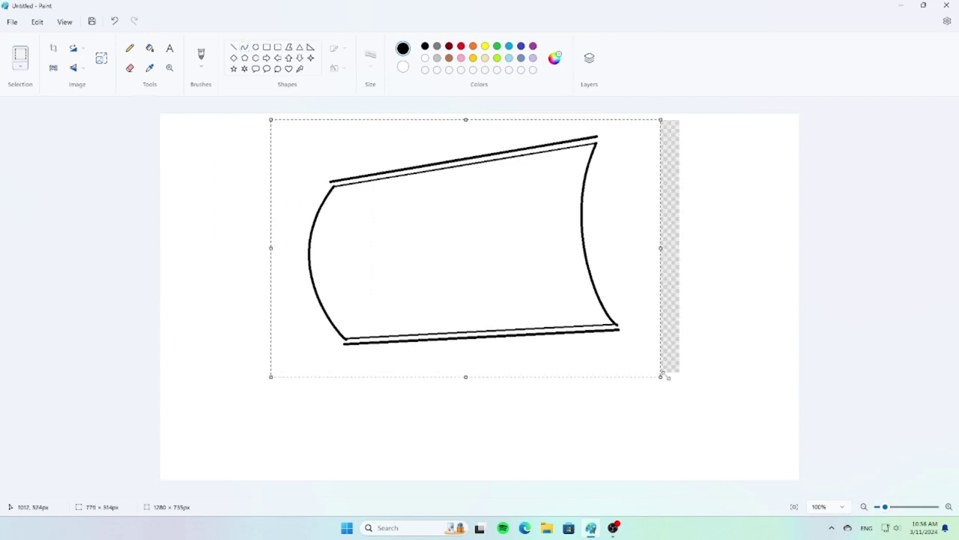
pyautogui.click(150, 47)
pyautogui.press('s')
pyautogui.moveTo(291, 123); pyautogui.dragTo(661, 383)
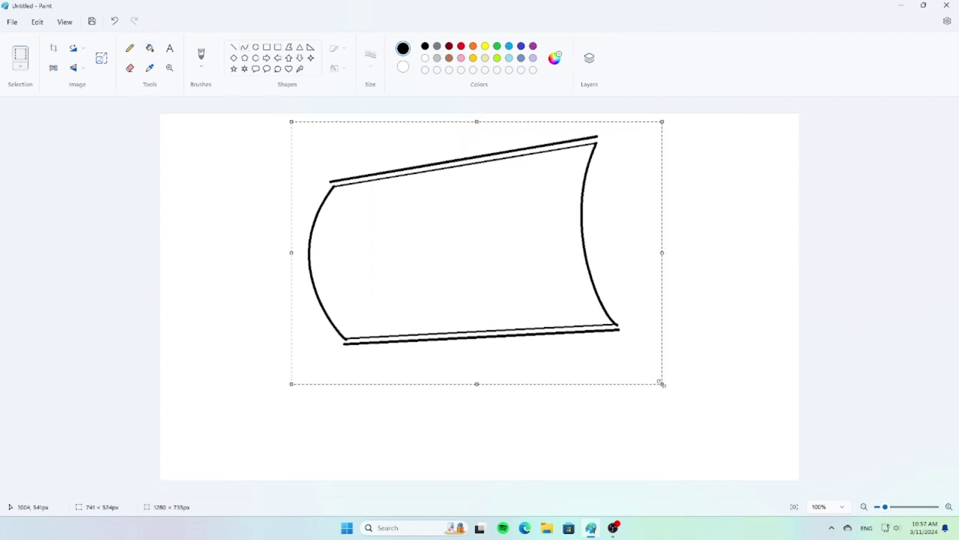
pyautogui.moveTo(291, 291); pyautogui.dragTo(321, 291)
pyautogui.press('f')
pyautogui.click(245, 48)
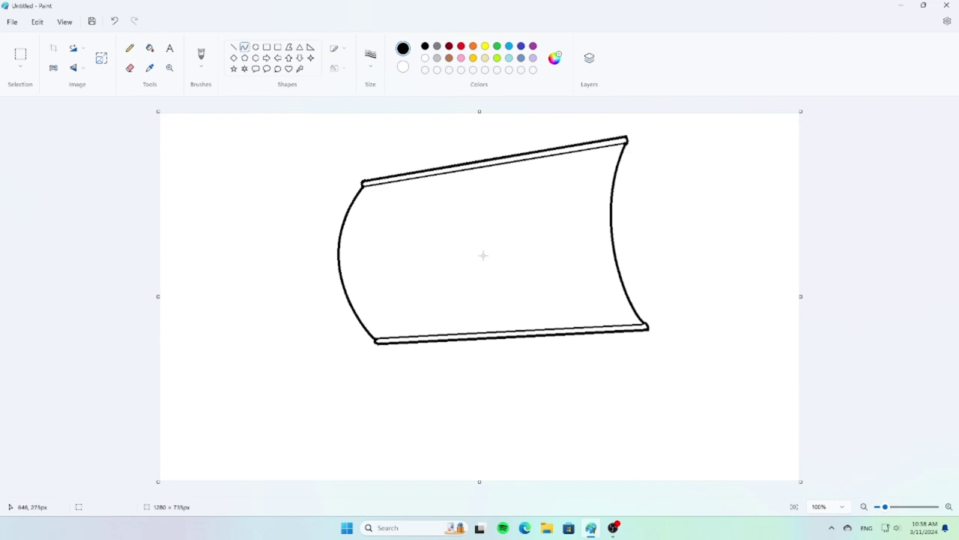
# Step: Draw a mast as two vertical lines about 165 px long below the sail's lower bar, plus a pointed tip above the upper bar
pyautogui.click(370, 54)
pyautogui.click(518, 129)
pyautogui.moveTo(554, 335); pyautogui.dragTo(555, 418)
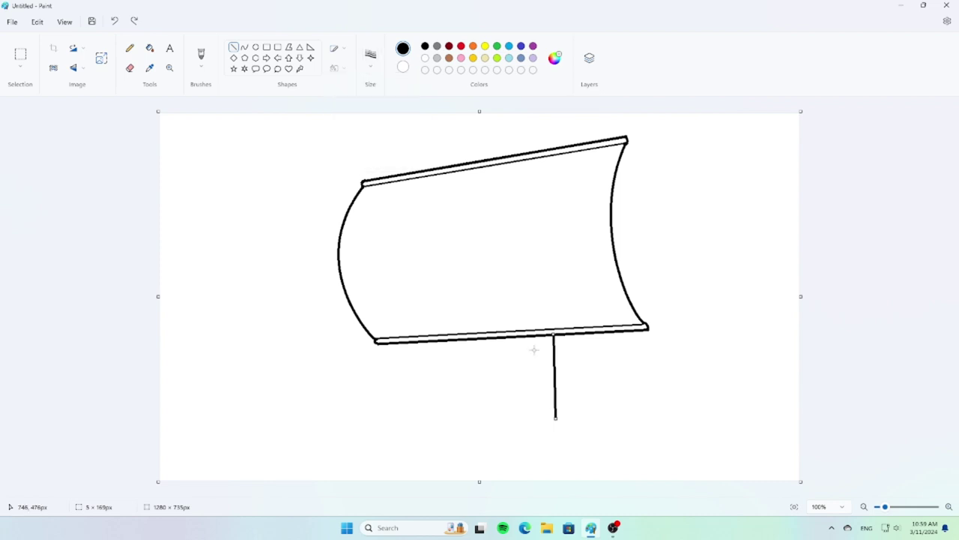
pyautogui.moveTo(537, 335)
pyautogui.mouseDown()
pyautogui.moveTo(537, 428)
pyautogui.moveTo(537, 417)
pyautogui.mouseUp()
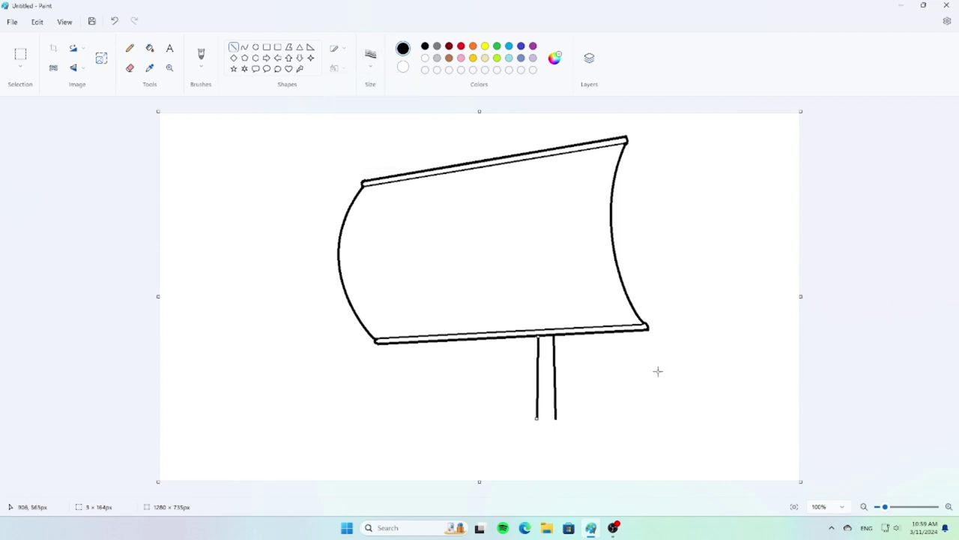
pyautogui.moveTo(549, 117); pyautogui.dragTo(548, 117)
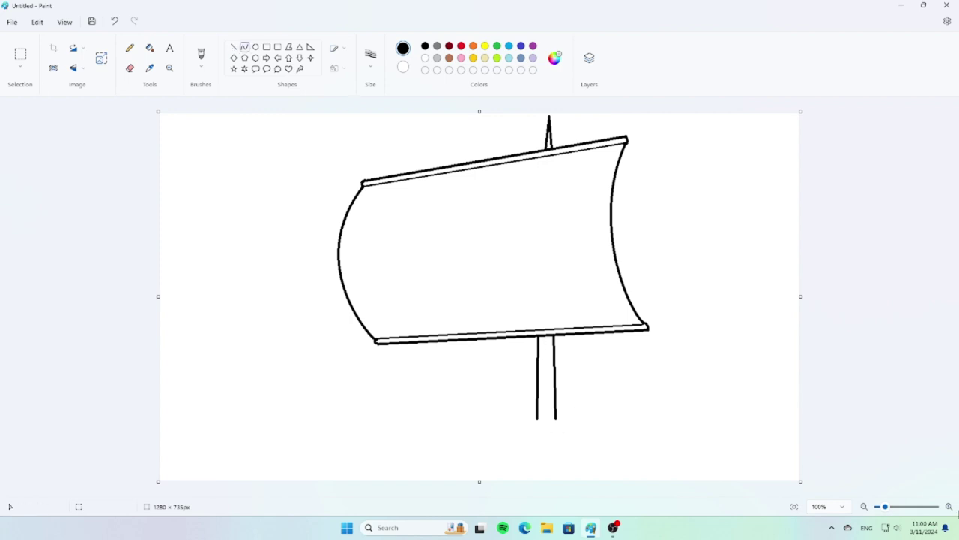
# Step: Draw curved segments on both sides of the mast for the shoe opening's back rim and padded heel collar
pyautogui.scroll(2, 479, 482)
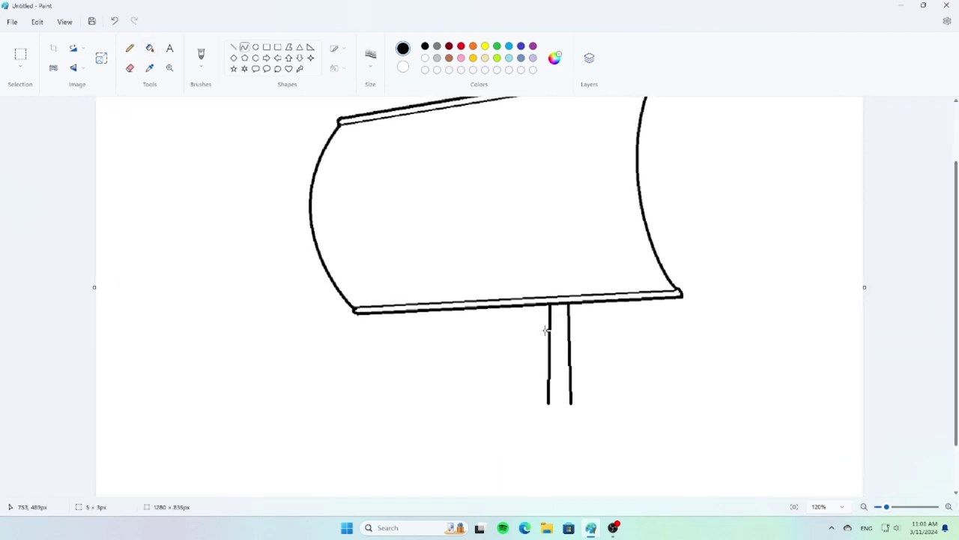
pyautogui.moveTo(547, 330)
pyautogui.mouseDown()
pyautogui.moveTo(520, 336)
pyautogui.moveTo(604, 332)
pyautogui.moveTo(567, 322)
pyautogui.moveTo(644, 353)
pyautogui.moveTo(624, 319)
pyautogui.mouseUp()
pyautogui.click(628, 356)
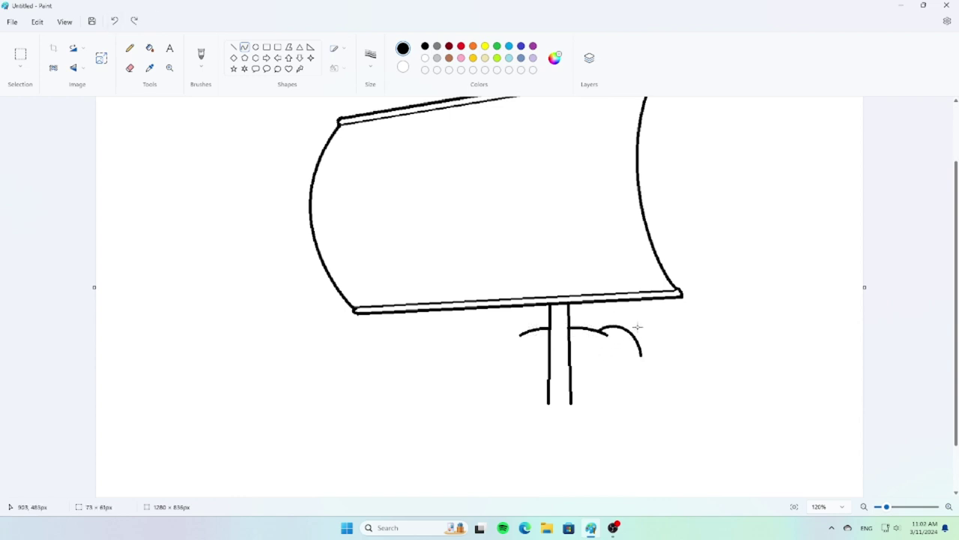
# Step: Draw the shoe tongue as two nested arcs to the left of the mast
pyautogui.click(503, 325)
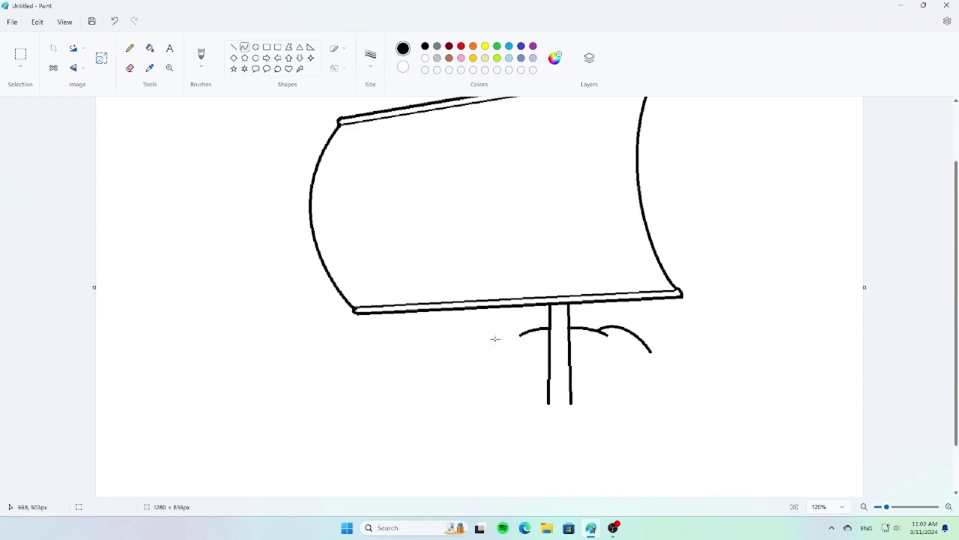
pyautogui.moveTo(495, 338)
pyautogui.mouseDown()
pyautogui.moveTo(536, 378)
pyautogui.moveTo(494, 318)
pyautogui.mouseUp()
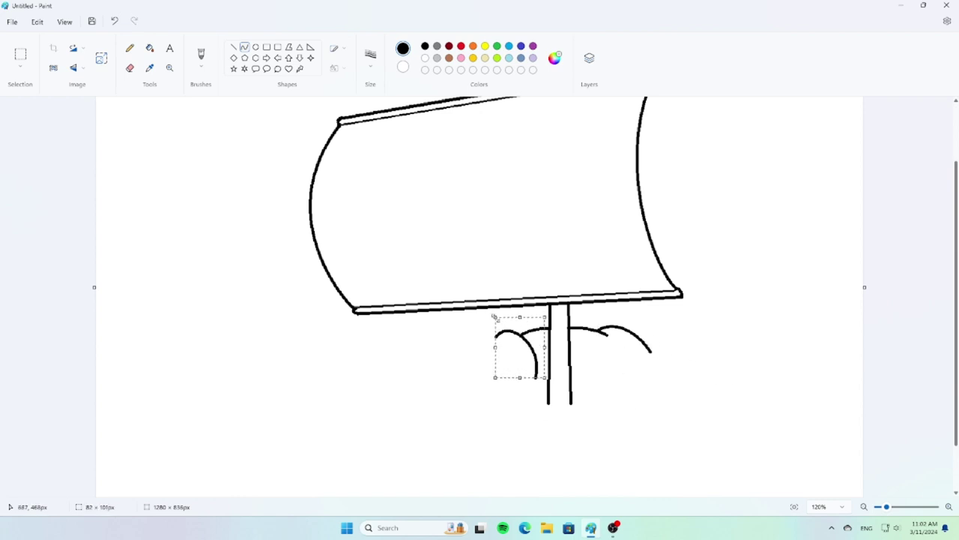
pyautogui.moveTo(537, 368)
pyautogui.mouseDown()
pyautogui.moveTo(520, 404)
pyautogui.moveTo(532, 379)
pyautogui.mouseUp()
pyautogui.moveTo(502, 342)
pyautogui.mouseDown()
pyautogui.moveTo(522, 376)
pyautogui.moveTo(515, 353)
pyautogui.moveTo(511, 366)
pyautogui.moveTo(561, 394)
pyautogui.moveTo(593, 394)
pyautogui.moveTo(627, 355)
pyautogui.mouseUp()
# Step: Erase the lower end of the mast and draw the shoe opening's front rim as a thin curve beneath it
pyautogui.click(370, 56)
pyautogui.click(382, 131)
pyautogui.click(129, 67)
pyautogui.click(570, 391)
pyautogui.click(244, 46)
pyautogui.moveTo(564, 399)
pyautogui.mouseDown()
pyautogui.moveTo(562, 409)
pyautogui.moveTo(659, 385)
pyautogui.mouseUp()
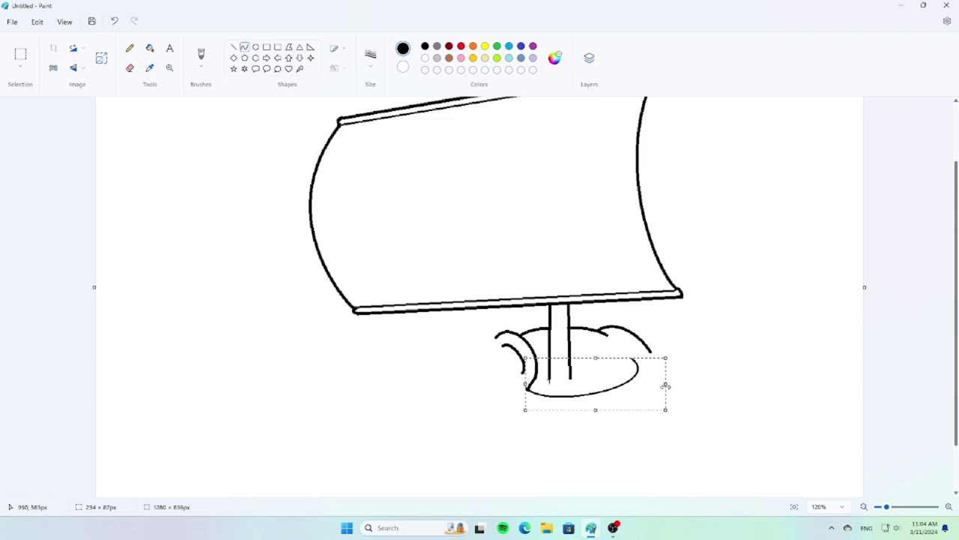
# Step: Add short thin lining curves inside the shoe opening and a small curve leading out from its front rim at the tongue
pyautogui.keyDown('ctrl'); pyautogui.scroll(1, 721, 458); pyautogui.keyUp('ctrl')
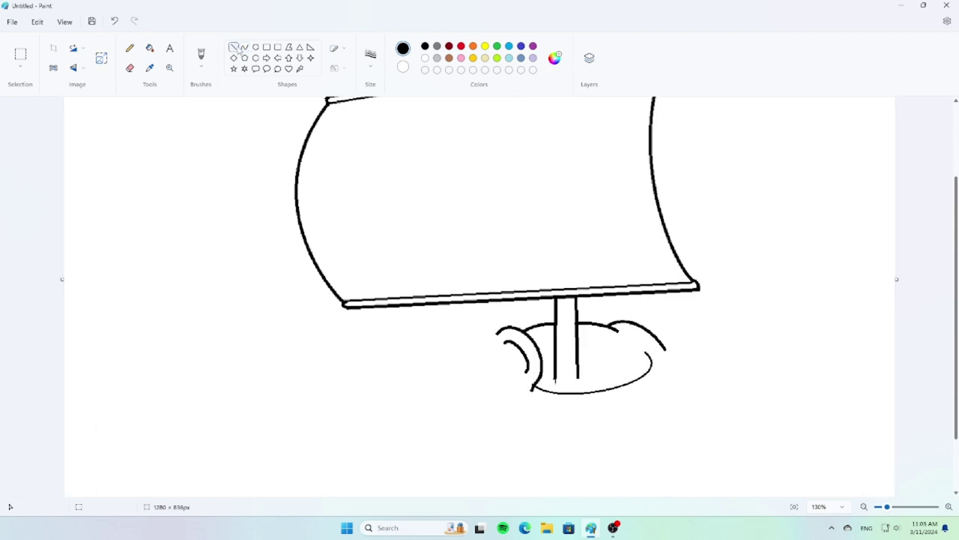
pyautogui.moveTo(588, 338); pyautogui.dragTo(641, 355)
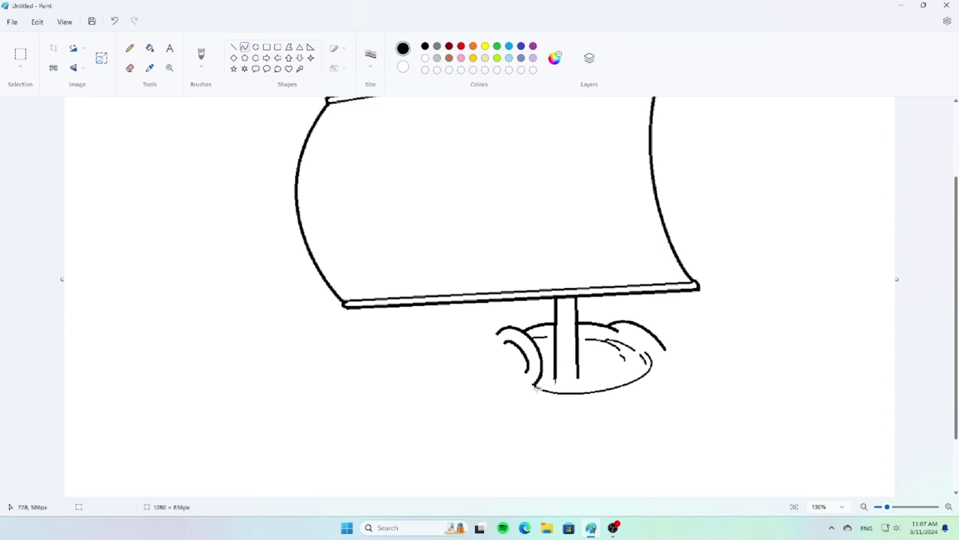
pyautogui.moveTo(503, 390); pyautogui.dragTo(521, 376)
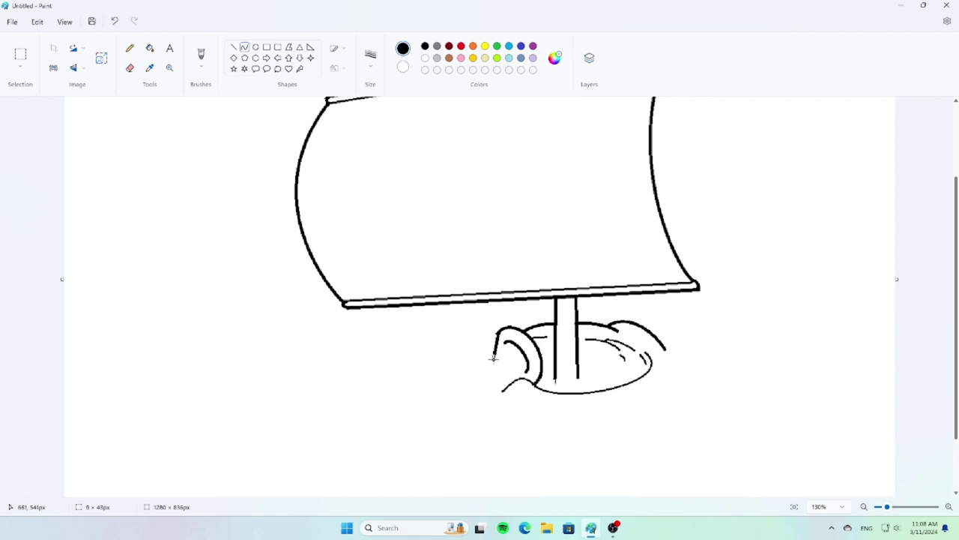
# Step: Draw the tongue's outer edge and the small overlapping bumps in front of it with short curves
pyautogui.moveTo(493, 346)
pyautogui.mouseDown()
pyautogui.moveTo(451, 363)
pyautogui.moveTo(492, 333)
pyautogui.moveTo(450, 343)
pyautogui.mouseUp()
pyautogui.click(472, 404)
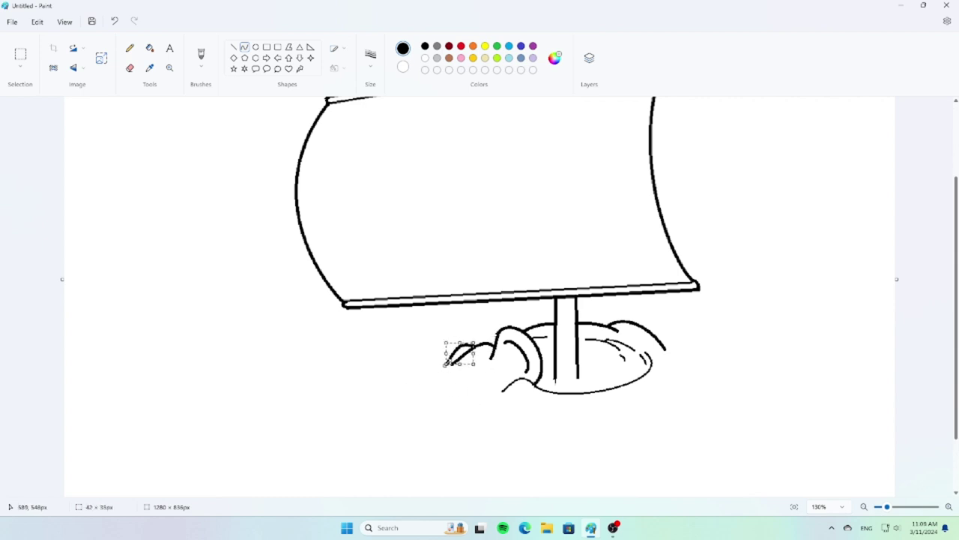
pyautogui.click(460, 343)
# Step: Draw the shoe's upper outline sloping from the tongue down and around to the front of the toe
pyautogui.moveTo(443, 368); pyautogui.dragTo(303, 457)
pyautogui.click(403, 389)
pyautogui.moveTo(353, 421); pyautogui.dragTo(329, 416)
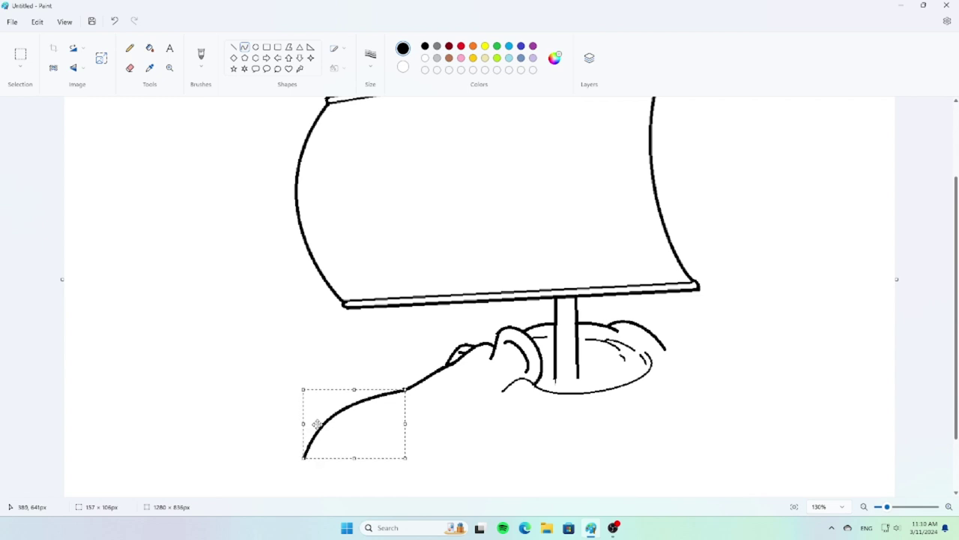
pyautogui.click(328, 420)
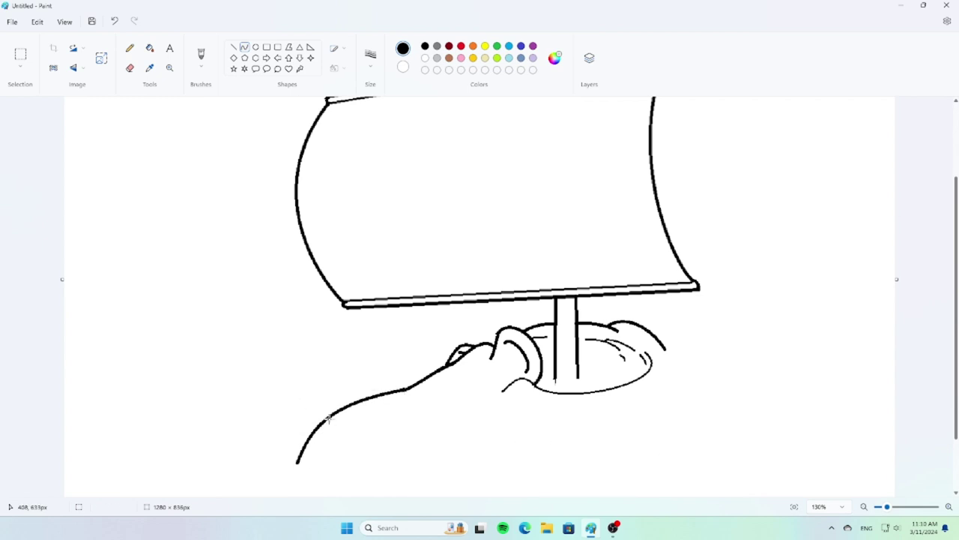
pyautogui.click(293, 474)
# Step: Draw the curved toe-cap seam and the thin S-shaped edge of the lacing flap up to the opening's rim
pyautogui.moveTo(333, 413); pyautogui.dragTo(370, 486)
pyautogui.moveTo(352, 449)
pyautogui.mouseDown()
pyautogui.moveTo(389, 477)
pyautogui.moveTo(329, 420)
pyautogui.moveTo(334, 450)
pyautogui.moveTo(374, 481)
pyautogui.mouseUp()
pyautogui.click(516, 434)
pyautogui.moveTo(512, 390); pyautogui.dragTo(437, 444)
pyautogui.moveTo(486, 421); pyautogui.dragTo(432, 445)
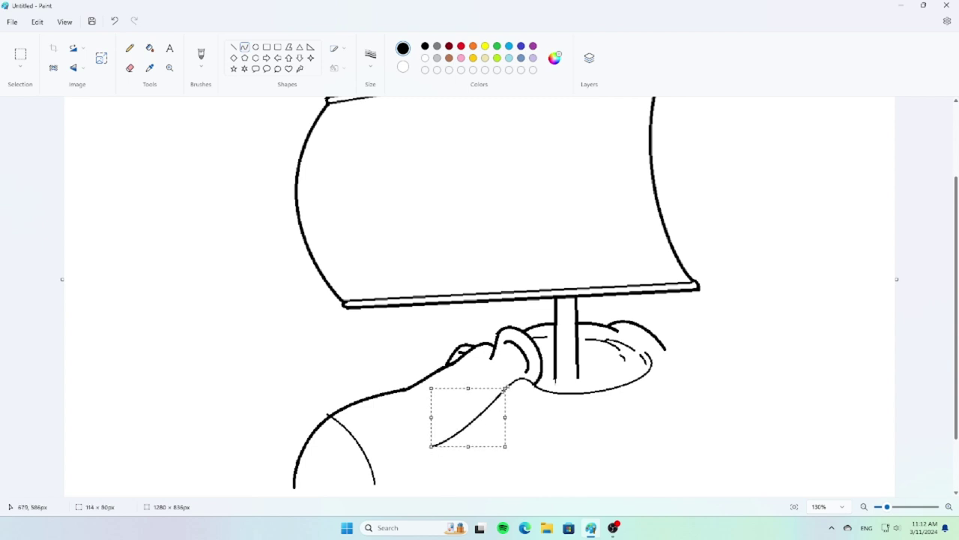
# Step: Draw the back of the collar, the heel outline and a thin curve along the rear lower edge of the shoe
pyautogui.click(652, 360)
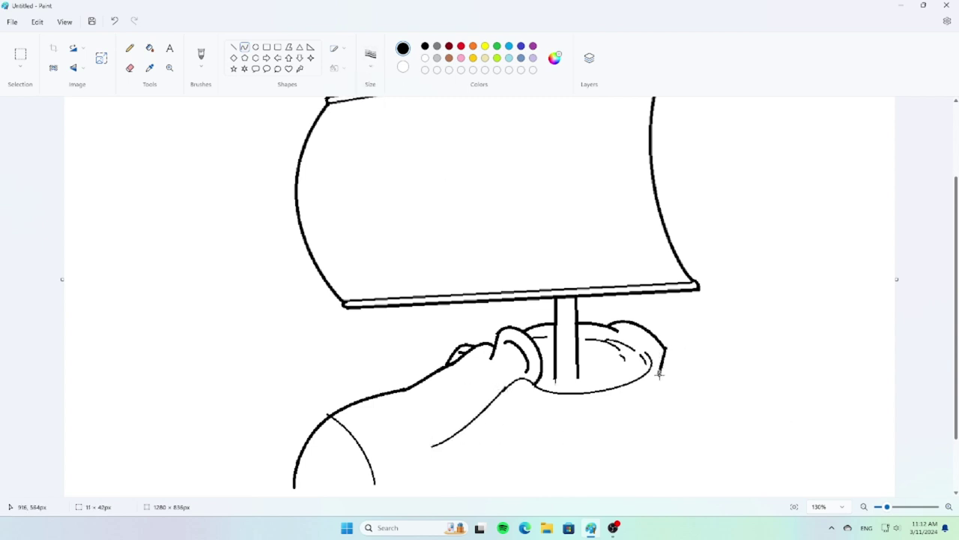
pyautogui.moveTo(660, 375)
pyautogui.mouseDown()
pyautogui.moveTo(669, 360)
pyautogui.moveTo(660, 373)
pyautogui.moveTo(681, 445)
pyautogui.moveTo(671, 411)
pyautogui.moveTo(680, 392)
pyautogui.mouseUp()
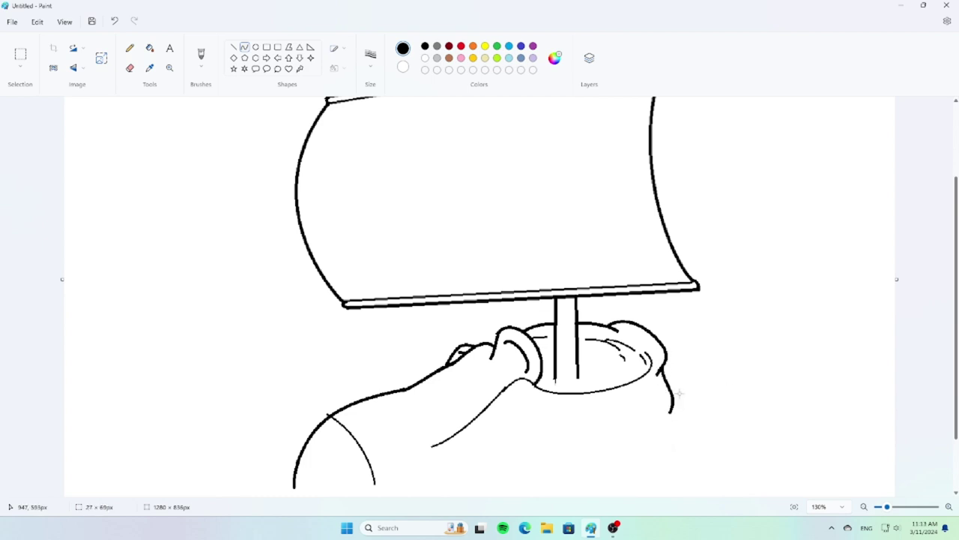
pyautogui.moveTo(674, 429)
pyautogui.mouseDown()
pyautogui.moveTo(672, 440)
pyautogui.moveTo(682, 424)
pyautogui.moveTo(670, 453)
pyautogui.moveTo(679, 417)
pyautogui.moveTo(556, 463)
pyautogui.moveTo(572, 452)
pyautogui.mouseUp()
pyautogui.click(588, 441)
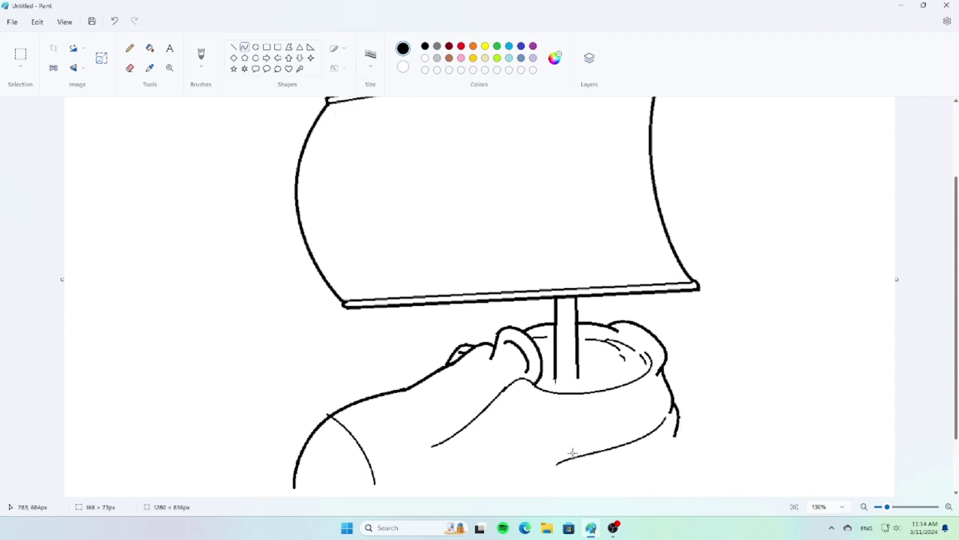
# Step: Draw the shoe's thin lower edge from the midfoot to the toe-cap seam and a curve along the base of the toe cap
pyautogui.moveTo(647, 448)
pyautogui.mouseDown()
pyautogui.moveTo(614, 458)
pyautogui.moveTo(562, 454)
pyautogui.moveTo(457, 491)
pyautogui.moveTo(380, 496)
pyautogui.mouseUp()
pyautogui.moveTo(461, 479); pyautogui.dragTo(486, 490)
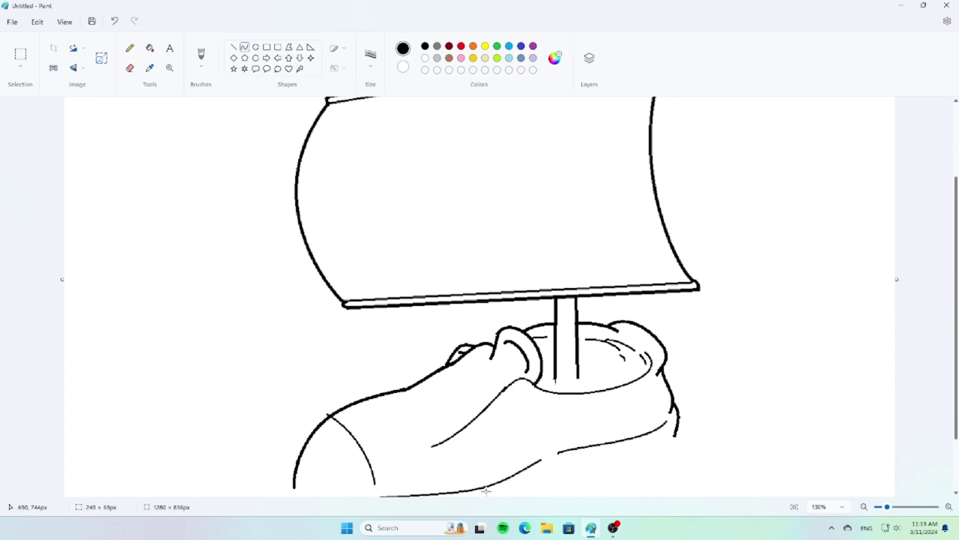
pyautogui.scroll(-2, 368, 442)
pyautogui.moveTo(368, 441); pyautogui.dragTo(480, 420)
pyautogui.click(690, 411)
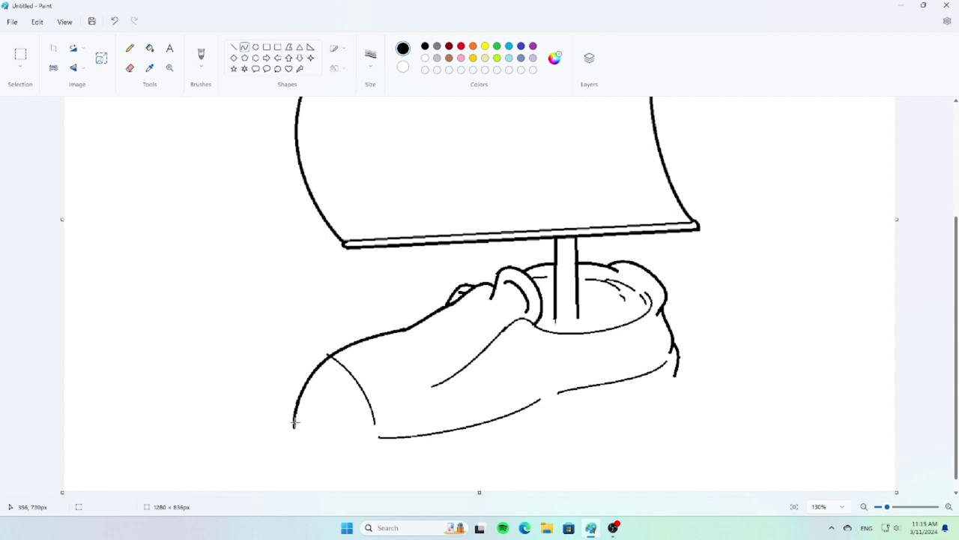
pyautogui.moveTo(293, 424)
pyautogui.mouseDown()
pyautogui.moveTo(377, 437)
pyautogui.moveTo(336, 442)
pyautogui.moveTo(369, 402)
pyautogui.moveTo(374, 423)
pyautogui.mouseUp()
pyautogui.click(376, 438)
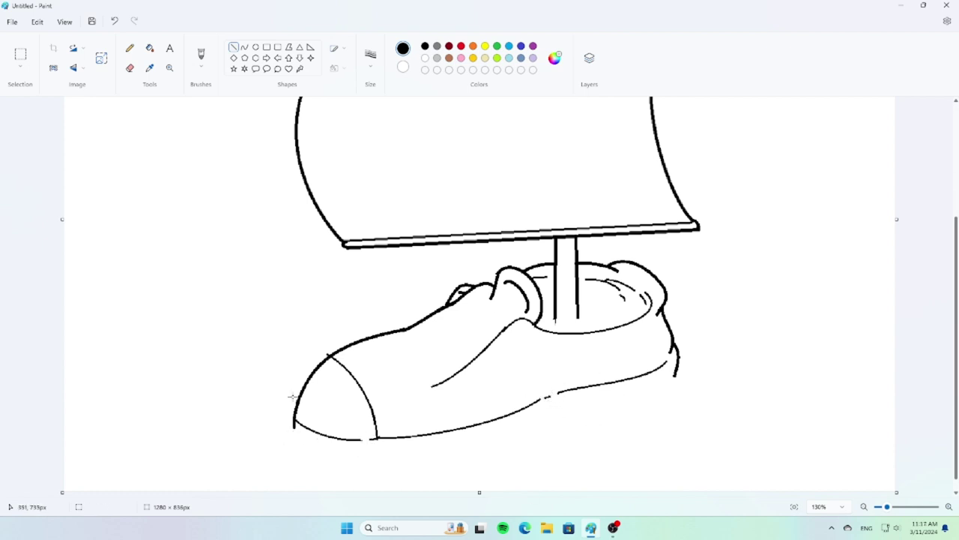
# Step: Draw a thin curve along the inside of the shoe's upper outline from the tongue and close its front end
pyautogui.click(370, 56)
pyautogui.click(371, 131)
pyautogui.moveTo(487, 292)
pyautogui.mouseDown()
pyautogui.moveTo(388, 369)
pyautogui.moveTo(399, 346)
pyautogui.moveTo(477, 285)
pyautogui.moveTo(457, 325)
pyautogui.moveTo(469, 317)
pyautogui.mouseUp()
pyautogui.click(114, 21)
pyautogui.click(244, 46)
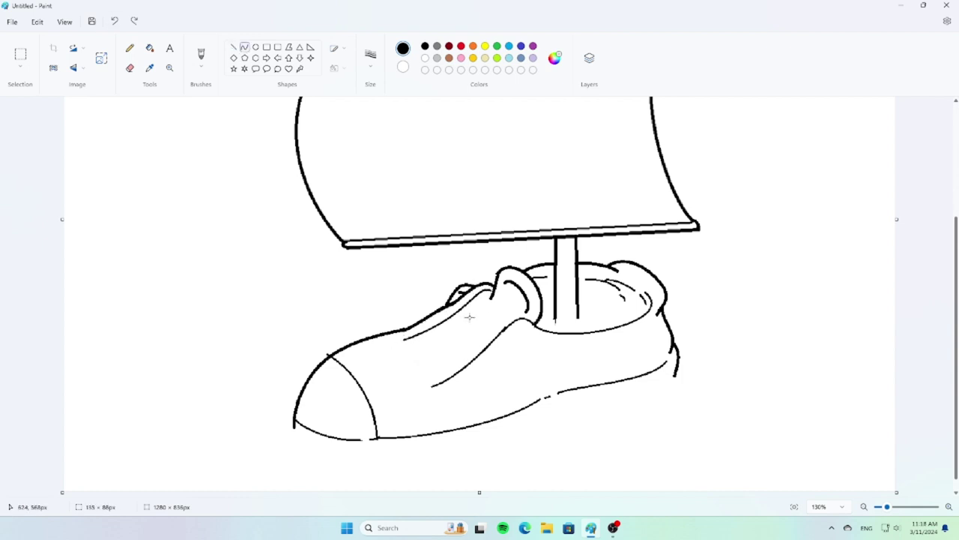
pyautogui.click(416, 413)
# Step: Draw a second thin curve parallel to the opening's front rim and the lacing flap edge
pyautogui.moveTo(654, 317); pyautogui.dragTo(520, 324)
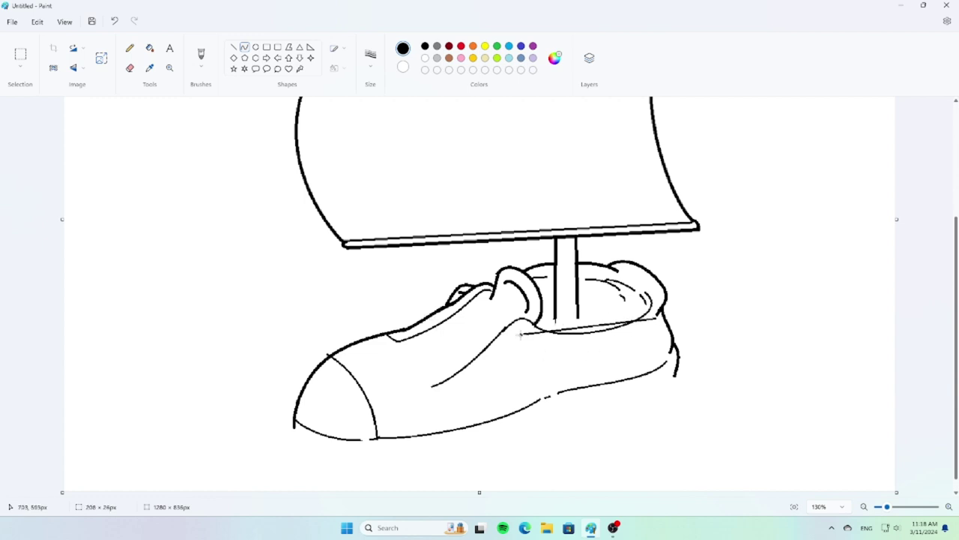
pyautogui.moveTo(570, 341)
pyautogui.mouseDown()
pyautogui.moveTo(599, 359)
pyautogui.moveTo(652, 323)
pyautogui.mouseUp()
pyautogui.moveTo(586, 365)
pyautogui.mouseDown()
pyautogui.moveTo(544, 387)
pyautogui.moveTo(528, 348)
pyautogui.moveTo(439, 399)
pyautogui.moveTo(469, 397)
pyautogui.moveTo(416, 408)
pyautogui.mouseUp()
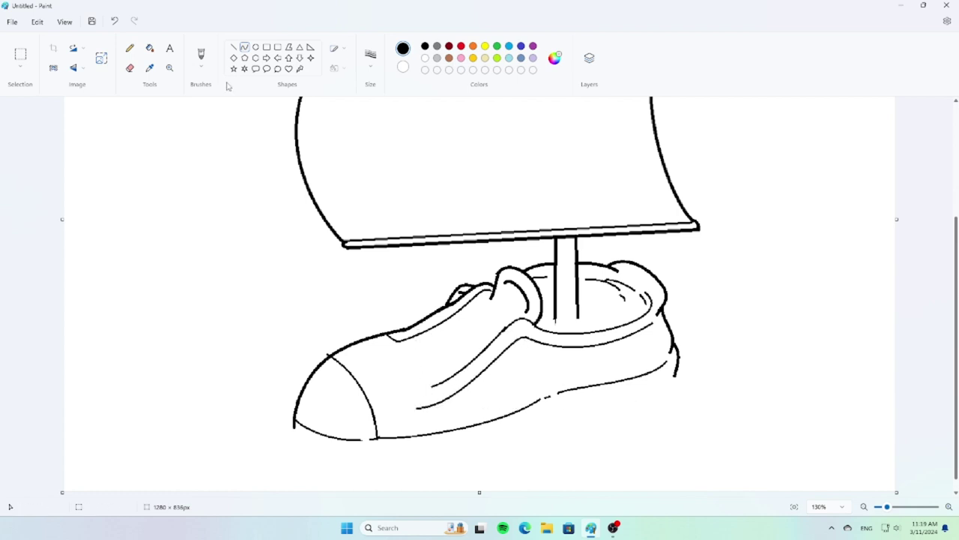
# Step: Clean up the front end of the lacing flap with the eraser and close it with a short straight line
pyautogui.click(129, 67)
pyautogui.click(234, 47)
pyautogui.moveTo(426, 391)
pyautogui.mouseDown()
pyautogui.moveTo(458, 373)
pyautogui.moveTo(507, 370)
pyautogui.mouseUp()
# Step: Draw three eyelets along the lacing flap, each made of two nested ovals
pyautogui.click(256, 47)
pyautogui.moveTo(541, 339)
pyautogui.mouseDown()
pyautogui.moveTo(516, 359)
pyautogui.moveTo(522, 344)
pyautogui.moveTo(503, 385)
pyautogui.moveTo(481, 379)
pyautogui.moveTo(494, 379)
pyautogui.mouseUp()
pyautogui.click(460, 359)
pyautogui.moveTo(459, 403); pyautogui.dragTo(460, 400)
pyautogui.click(449, 390)
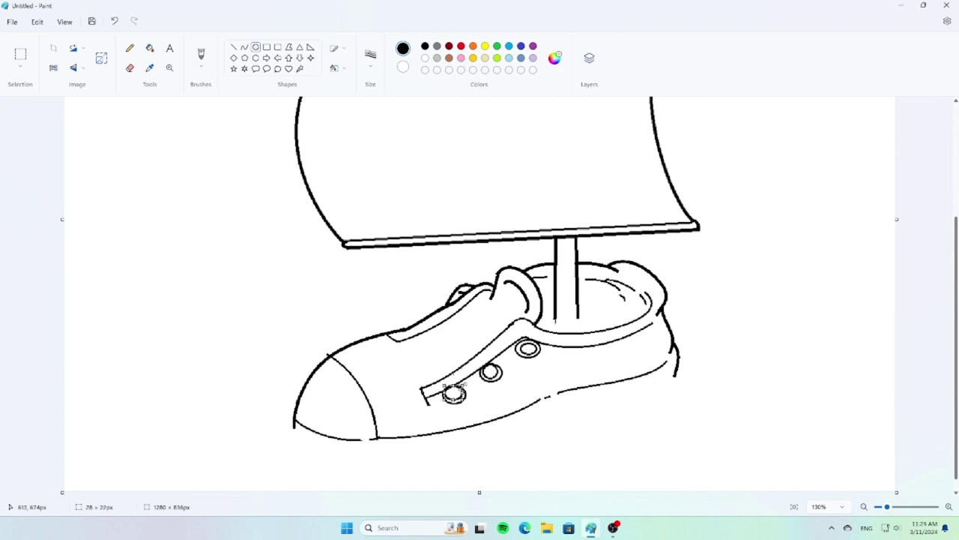
pyautogui.click(527, 379)
# Step: Erase the upper parts of the three eyelets and the adjoining flap edge where the laces pass
pyautogui.click(129, 67)
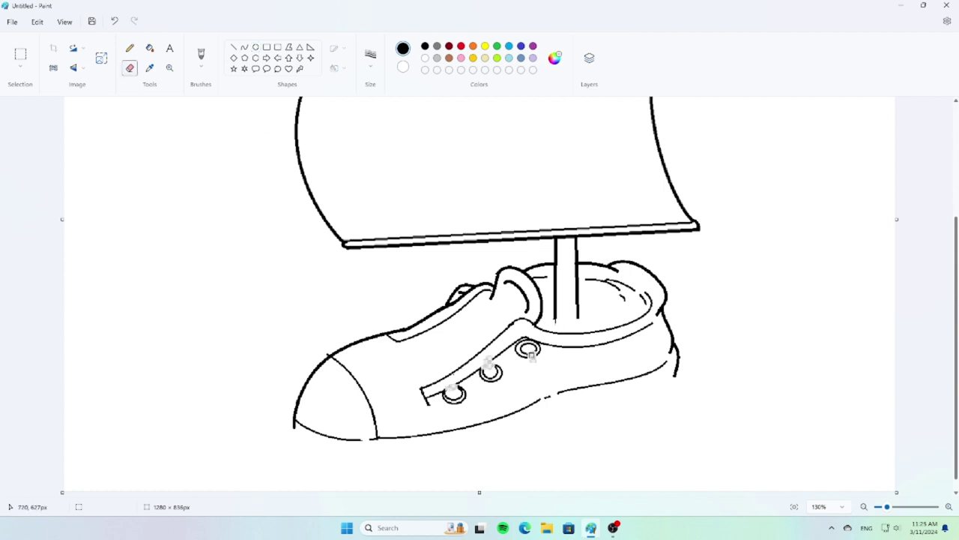
pyautogui.moveTo(514, 335)
pyautogui.mouseDown()
pyautogui.moveTo(454, 390)
pyautogui.moveTo(493, 360)
pyautogui.mouseUp()
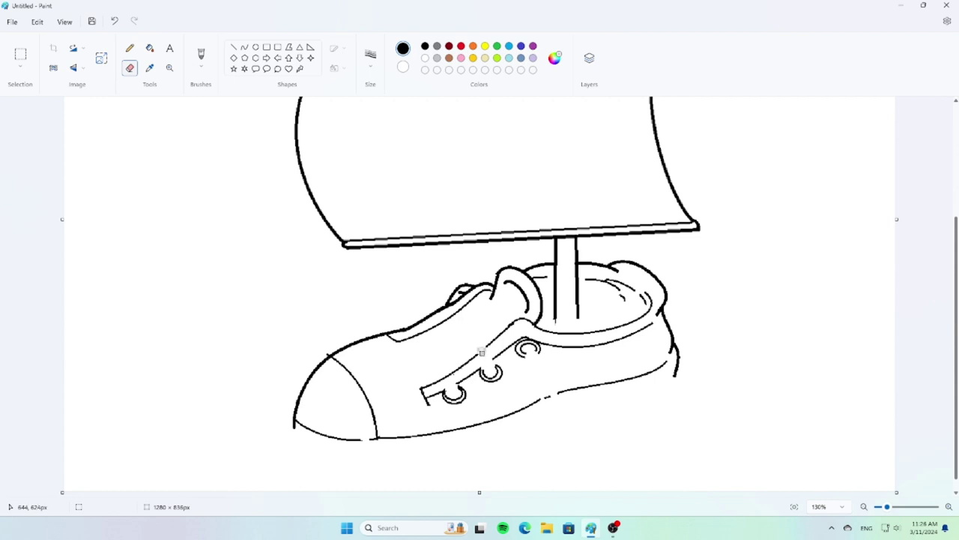
pyautogui.click(150, 48)
# Step: Draw a curved lace band from the middle eyelet across the tongue and round its end over the shoe's upper outline
pyautogui.click(245, 46)
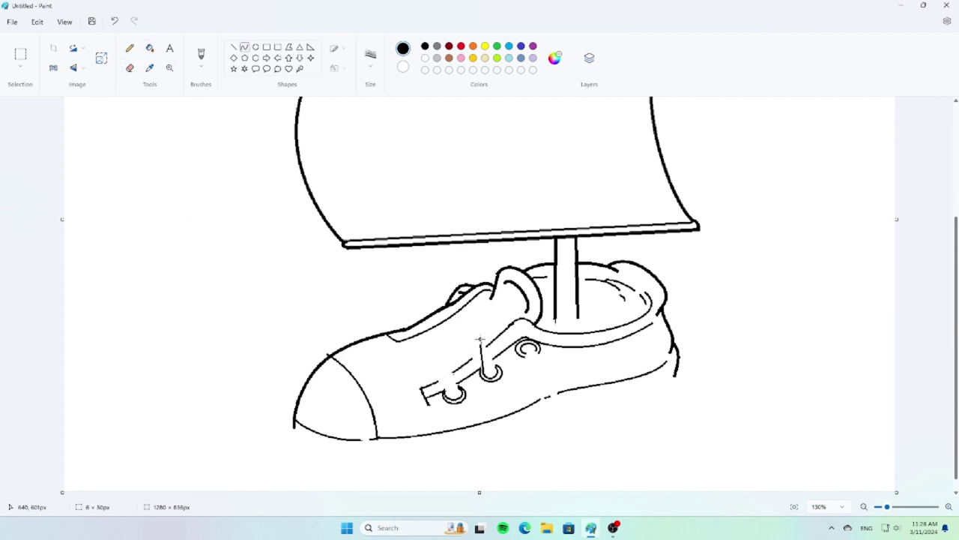
pyautogui.moveTo(487, 364); pyautogui.dragTo(450, 321)
pyautogui.click(114, 21)
pyautogui.moveTo(487, 366)
pyautogui.mouseDown()
pyautogui.moveTo(449, 319)
pyautogui.moveTo(526, 367)
pyautogui.moveTo(440, 325)
pyautogui.mouseUp()
pyautogui.press('e')
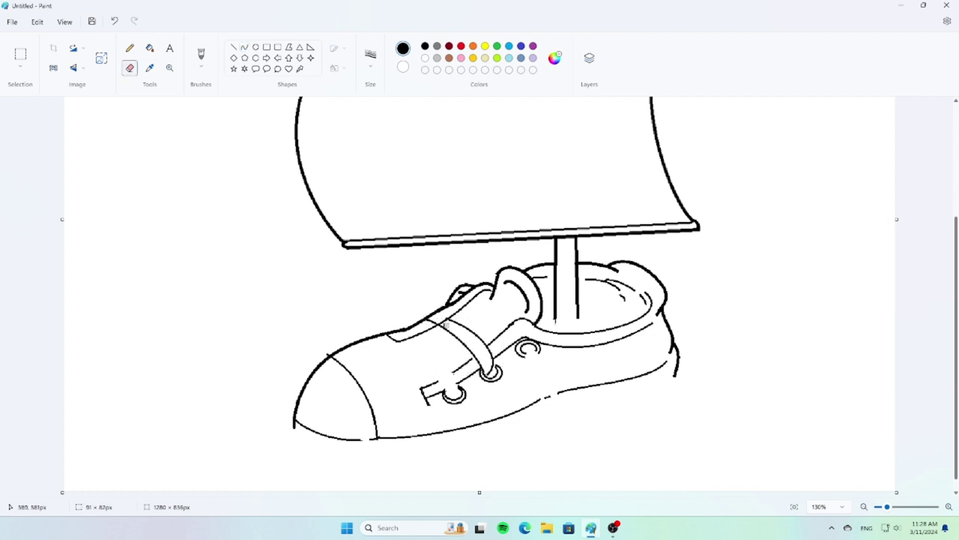
pyautogui.press('f')
pyautogui.click(245, 48)
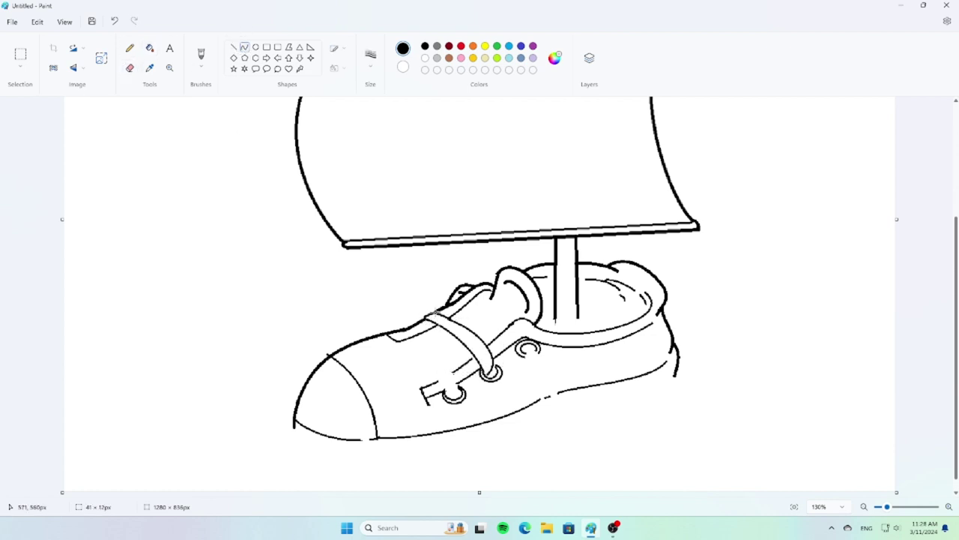
pyautogui.moveTo(432, 309)
pyautogui.mouseDown()
pyautogui.moveTo(408, 306)
pyautogui.moveTo(415, 318)
pyautogui.mouseUp()
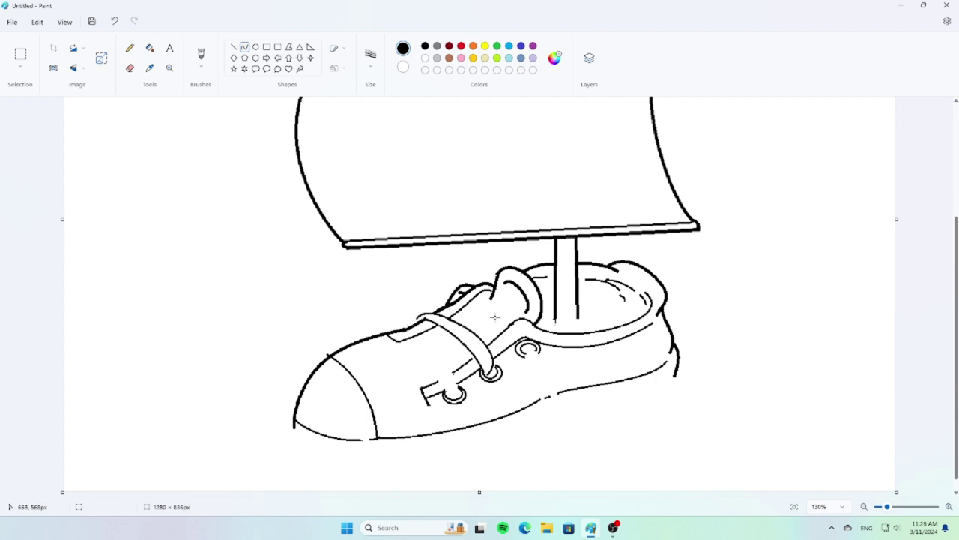
# Step: Draw a second curved lace band from the front eyelet up to the shoe's upper outline and round off its end
pyautogui.moveTo(456, 384)
pyautogui.mouseDown()
pyautogui.moveTo(445, 397)
pyautogui.moveTo(453, 385)
pyautogui.moveTo(405, 326)
pyautogui.moveTo(449, 394)
pyautogui.moveTo(439, 387)
pyautogui.moveTo(397, 405)
pyautogui.mouseUp()
pyautogui.press('e')
pyautogui.click(244, 46)
pyautogui.hotkey('ctrl', 'z')
pyautogui.moveTo(449, 377); pyautogui.dragTo(473, 458)
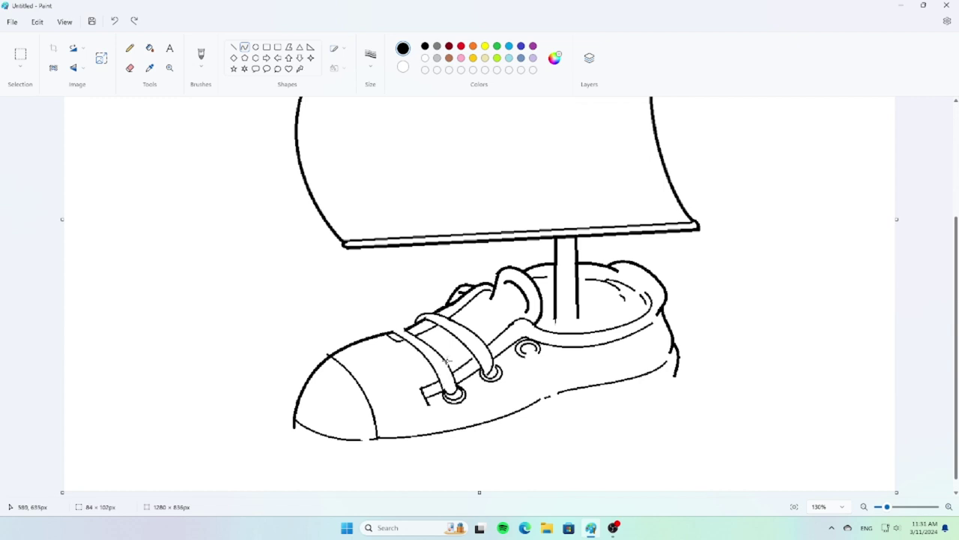
pyautogui.click(391, 339)
pyautogui.press('Escape')
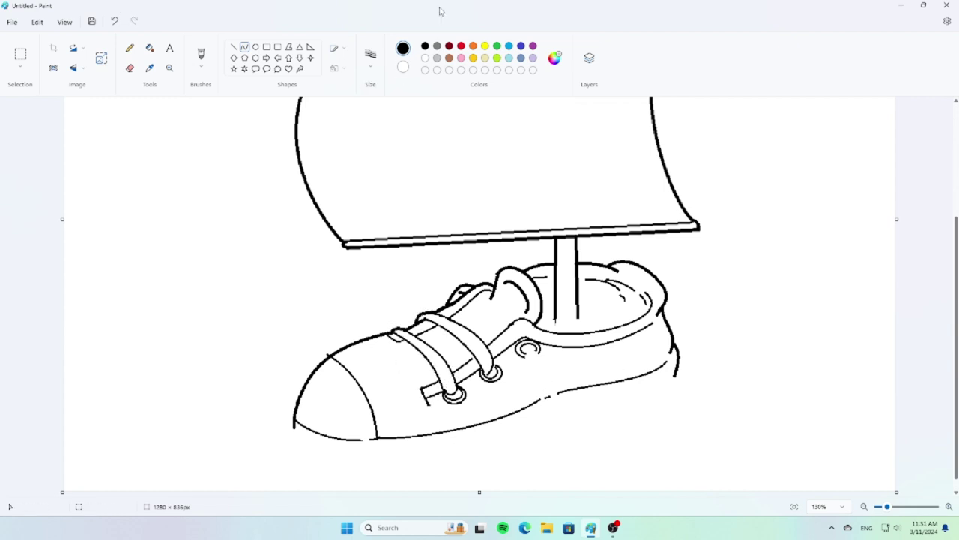
# Step: Draw crossing lace segments behind the two lace bands and between the middle band and the tongue
pyautogui.moveTo(452, 374); pyautogui.dragTo(433, 342)
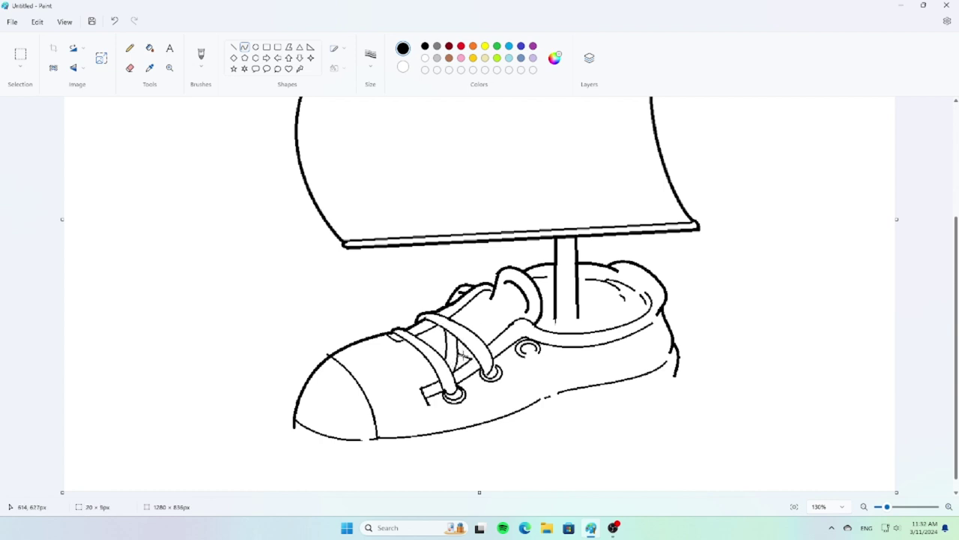
pyautogui.hotkey('ctrl', 'z')
pyautogui.moveTo(420, 339)
pyautogui.mouseDown()
pyautogui.moveTo(448, 351)
pyautogui.moveTo(462, 341)
pyautogui.moveTo(423, 332)
pyautogui.moveTo(513, 323)
pyautogui.mouseUp()
pyautogui.click(488, 298)
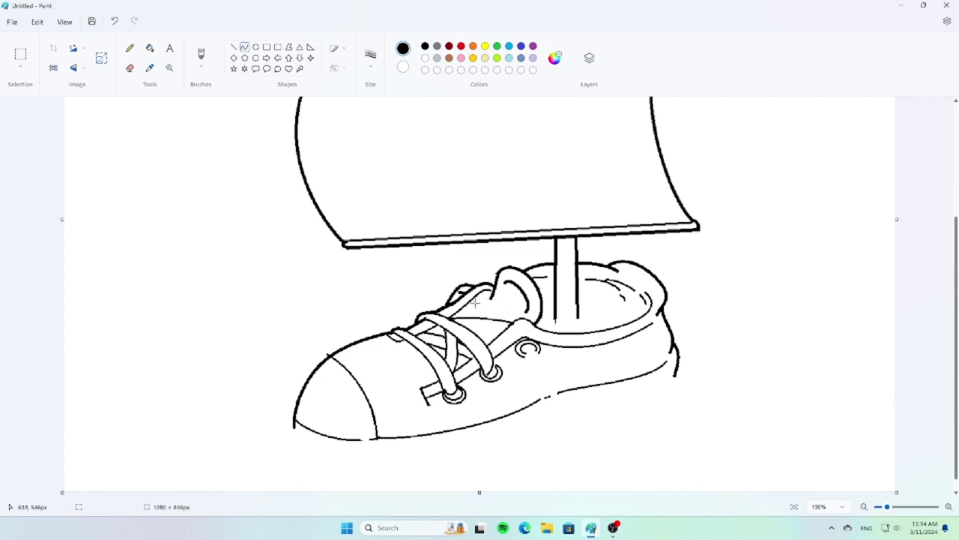
pyautogui.moveTo(484, 296)
pyautogui.mouseDown()
pyautogui.moveTo(484, 329)
pyautogui.moveTo(470, 329)
pyautogui.mouseUp()
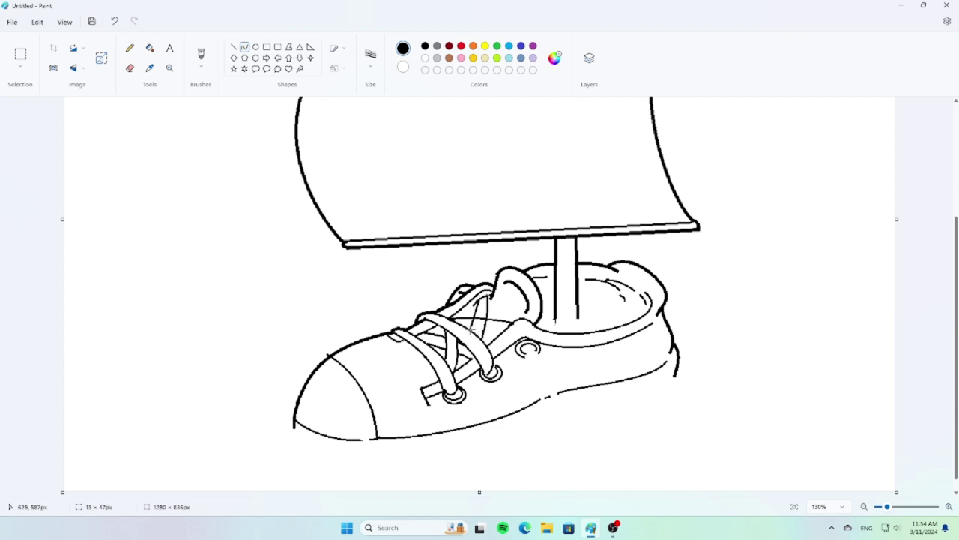
pyautogui.click(129, 68)
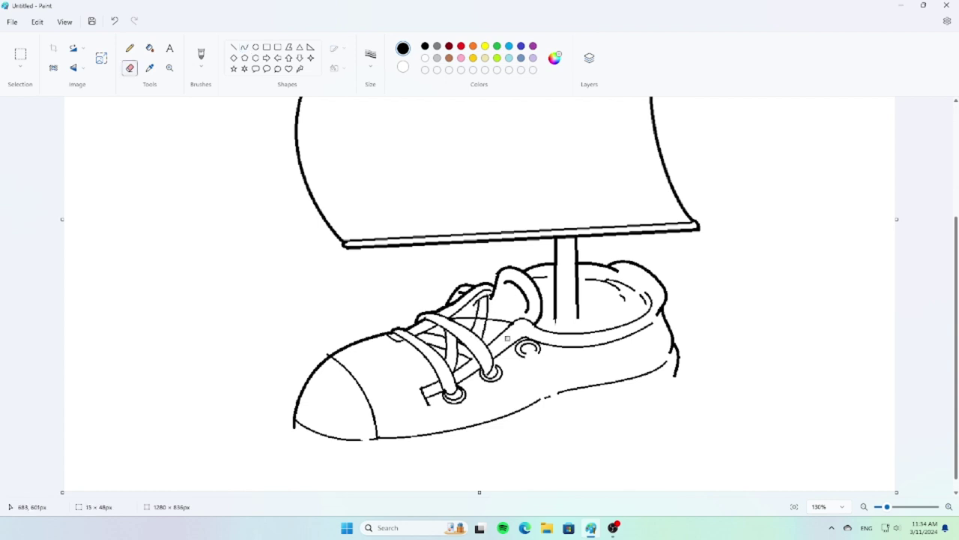
pyautogui.click(113, 20)
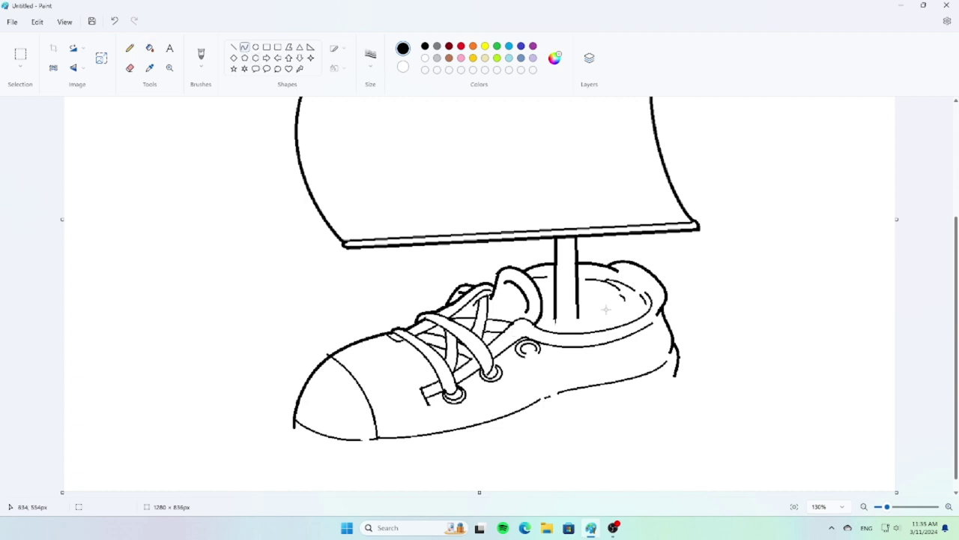
# Step: Change the line size and add a short curve at the lower end of the tongue's inner line
pyautogui.click(370, 54)
pyautogui.click(384, 122)
pyautogui.moveTo(532, 320); pyautogui.dragTo(527, 309)
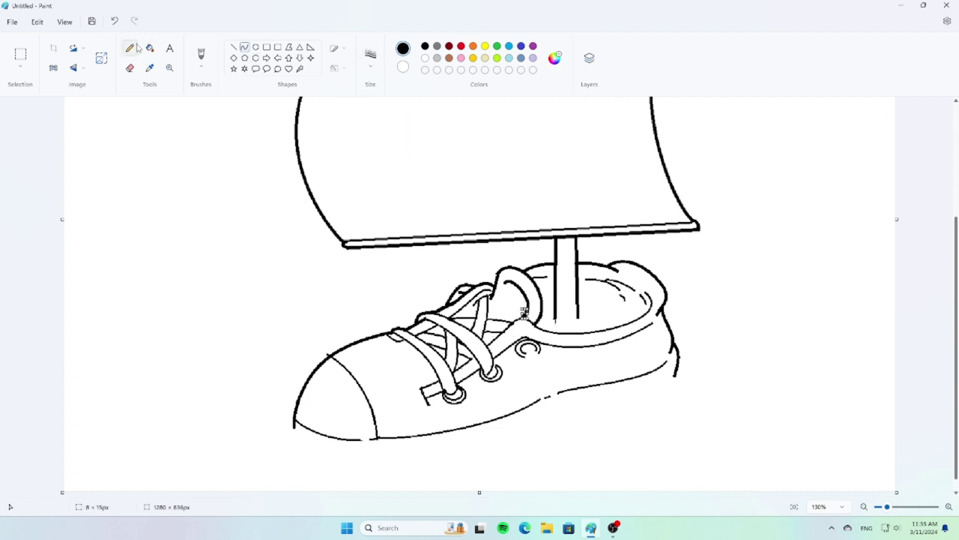
# Step: Draw a loose lace end hanging from the rear eyelet down to the sole line, with a short straight-lined tip
pyautogui.click(373, 62)
pyautogui.click(379, 77)
pyautogui.moveTo(528, 343); pyautogui.dragTo(547, 385)
pyautogui.hotkey('ctrl', 'z')
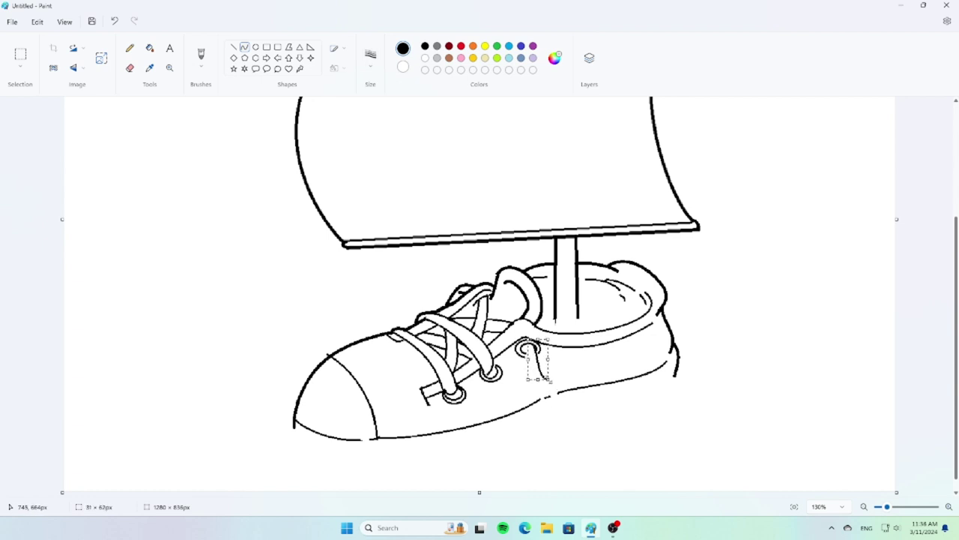
pyautogui.moveTo(527, 347); pyautogui.dragTo(545, 384)
pyautogui.click(233, 47)
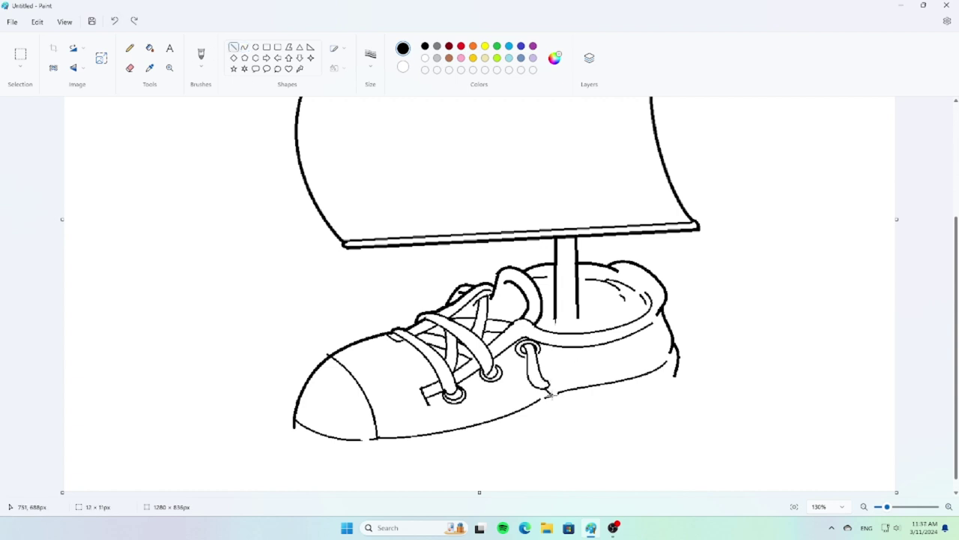
# Step: Draw two curved stripes from the eyelets down to the sole line and two parallel curves around the heel
pyautogui.moveTo(462, 389)
pyautogui.mouseDown()
pyautogui.moveTo(485, 416)
pyautogui.moveTo(472, 398)
pyautogui.mouseUp()
pyautogui.moveTo(505, 369); pyautogui.dragTo(510, 378)
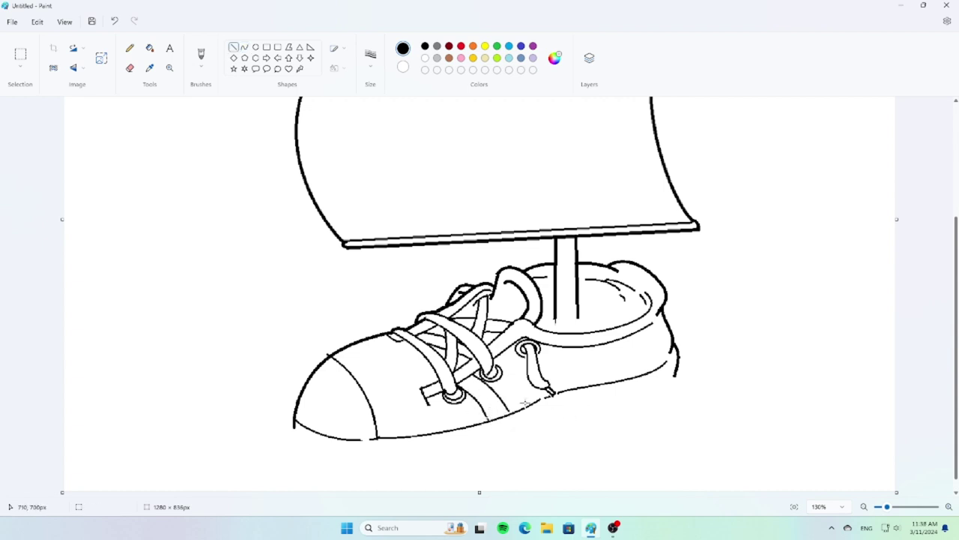
pyautogui.moveTo(663, 317)
pyautogui.mouseDown()
pyautogui.moveTo(652, 371)
pyautogui.moveTo(626, 382)
pyautogui.moveTo(653, 351)
pyautogui.mouseUp()
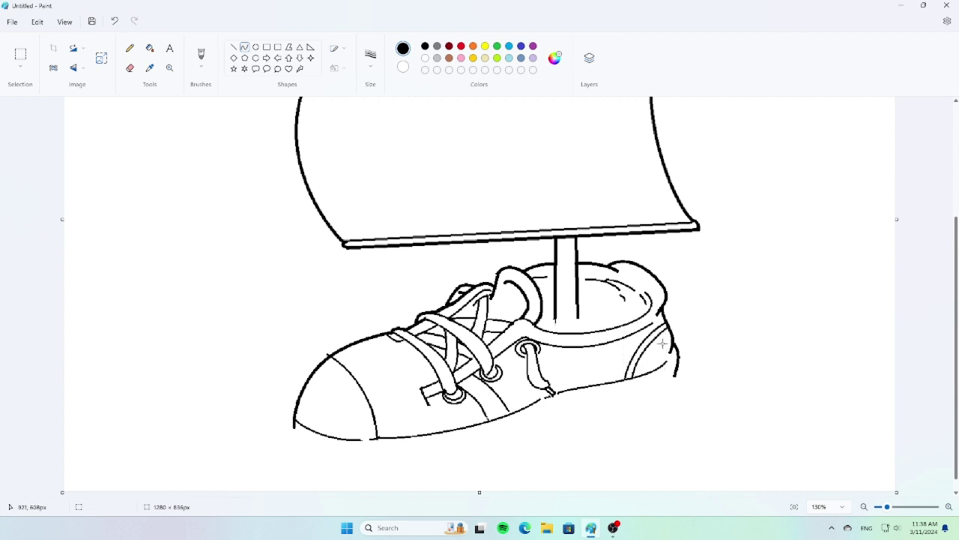
# Step: Draw a scalloped sole edge from toe to heel and add short water ripples around the shoe with the brush
pyautogui.moveTo(294, 425)
pyautogui.mouseDown()
pyautogui.moveTo(332, 445)
pyautogui.moveTo(480, 442)
pyautogui.moveTo(679, 372)
pyautogui.mouseUp()
pyautogui.click(129, 48)
pyautogui.click(202, 69)
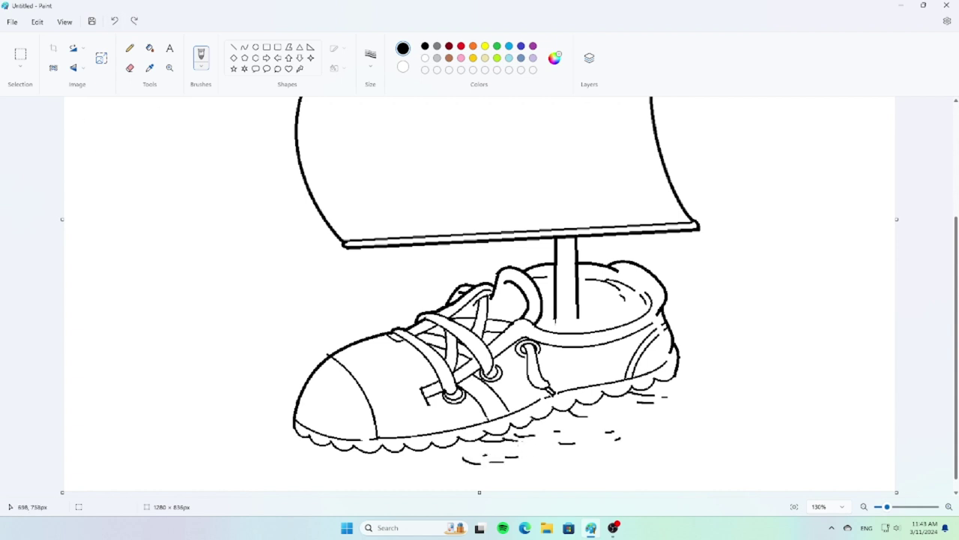
pyautogui.hotkey('ctrl', 'z')
pyautogui.click(244, 46)
pyautogui.moveTo(400, 454)
pyautogui.mouseDown()
pyautogui.moveTo(414, 455)
pyautogui.moveTo(301, 460)
pyautogui.moveTo(330, 458)
pyautogui.moveTo(349, 484)
pyautogui.mouseUp()
pyautogui.click(272, 508)
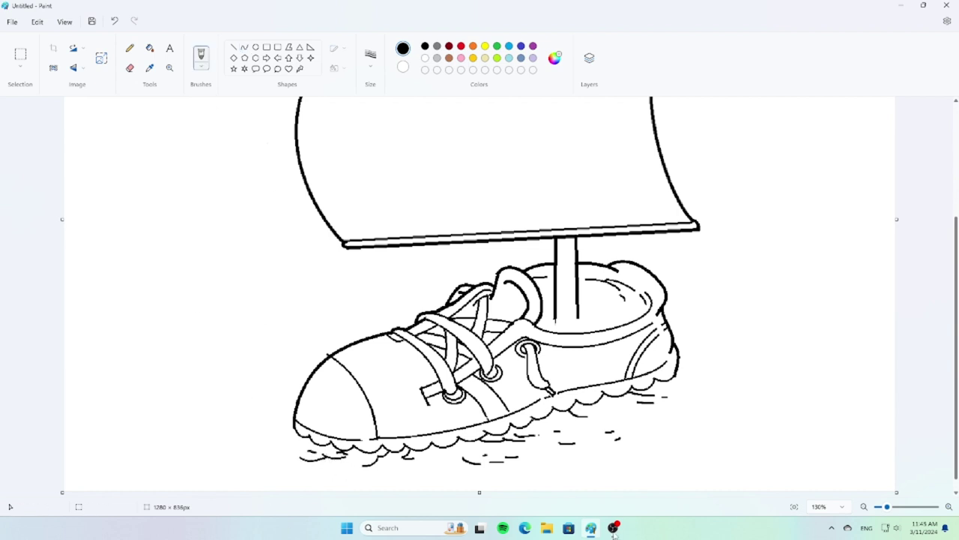
pyautogui.hotkey('ctrl', 'z')
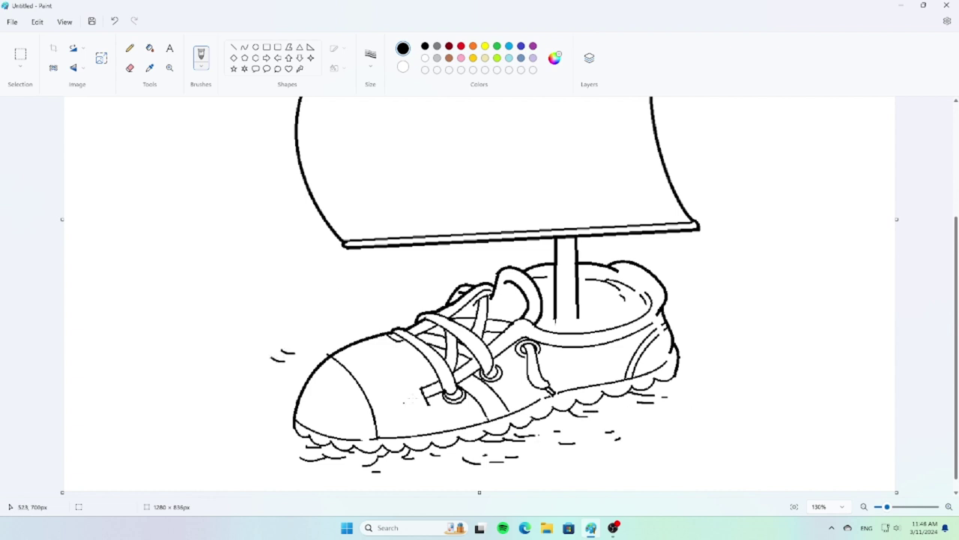
# Step: Draw two overlapping circles as mouse ears below the front end of the sail's boom and erase their overlap
pyautogui.click(256, 47)
pyautogui.moveTo(347, 259)
pyautogui.mouseDown()
pyautogui.moveTo(368, 281)
pyautogui.moveTo(352, 266)
pyautogui.moveTo(368, 265)
pyautogui.moveTo(347, 266)
pyautogui.moveTo(376, 285)
pyautogui.moveTo(360, 268)
pyautogui.mouseUp()
pyautogui.click(374, 261)
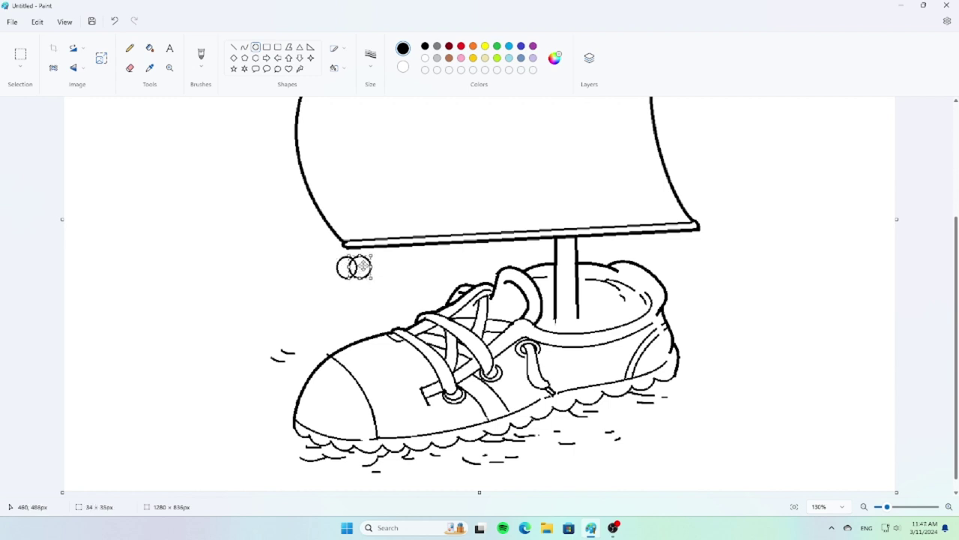
pyautogui.click(130, 67)
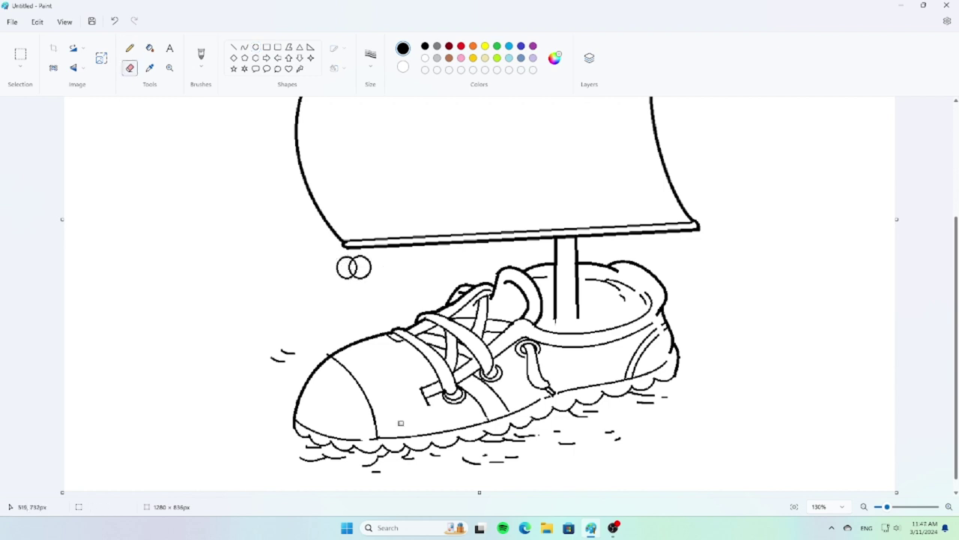
# Step: Draw the mouse's pointed snout, chin and back of the head with curves below the ears
pyautogui.click(244, 47)
pyautogui.moveTo(344, 276)
pyautogui.mouseDown()
pyautogui.moveTo(326, 285)
pyautogui.moveTo(350, 326)
pyautogui.moveTo(341, 288)
pyautogui.mouseUp()
pyautogui.moveTo(365, 275)
pyautogui.mouseDown()
pyautogui.moveTo(366, 289)
pyautogui.moveTo(327, 287)
pyautogui.moveTo(343, 296)
pyautogui.mouseUp()
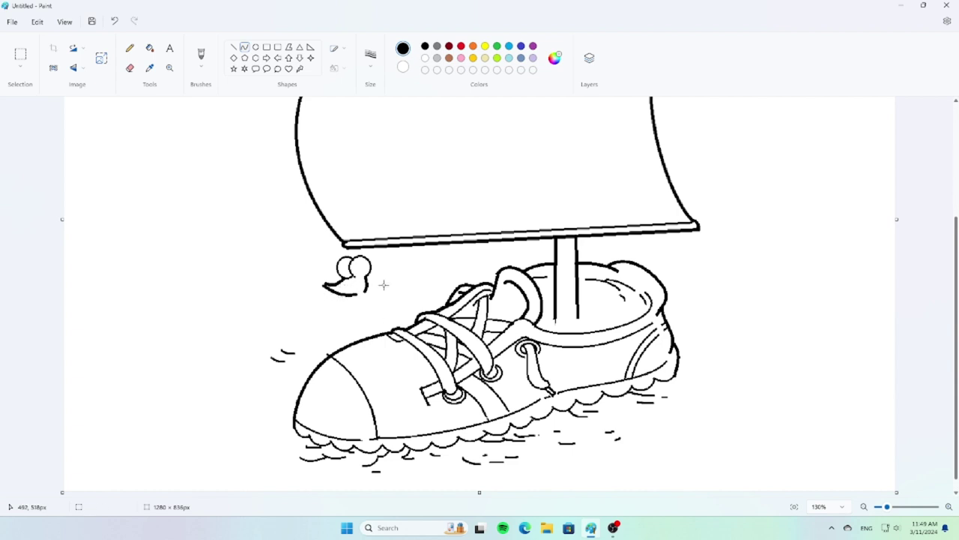
# Step: Draw a small black oval nose at the snout tip and brush in the mouse's facial details
pyautogui.click(256, 47)
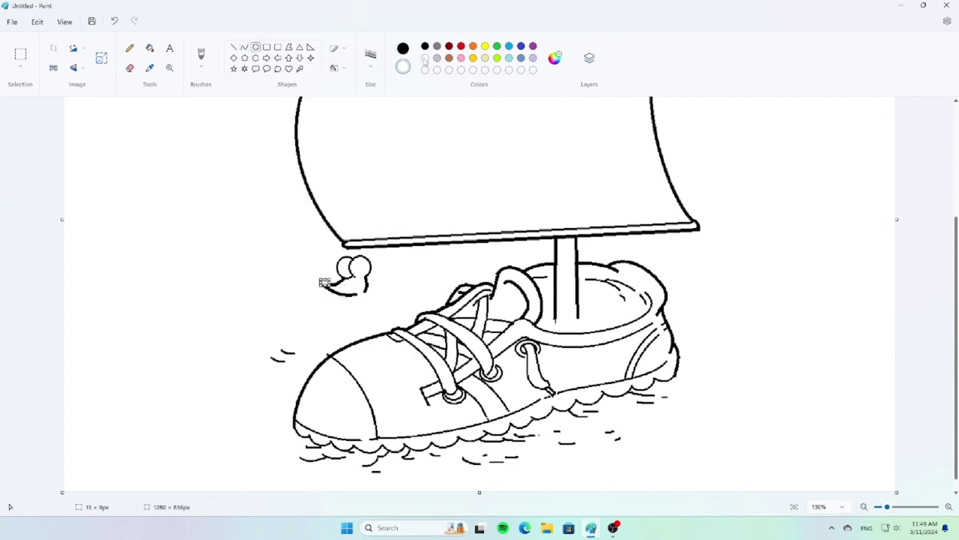
pyautogui.moveTo(318, 278); pyautogui.dragTo(328, 288)
pyautogui.hotkey('ctrl', 'z')
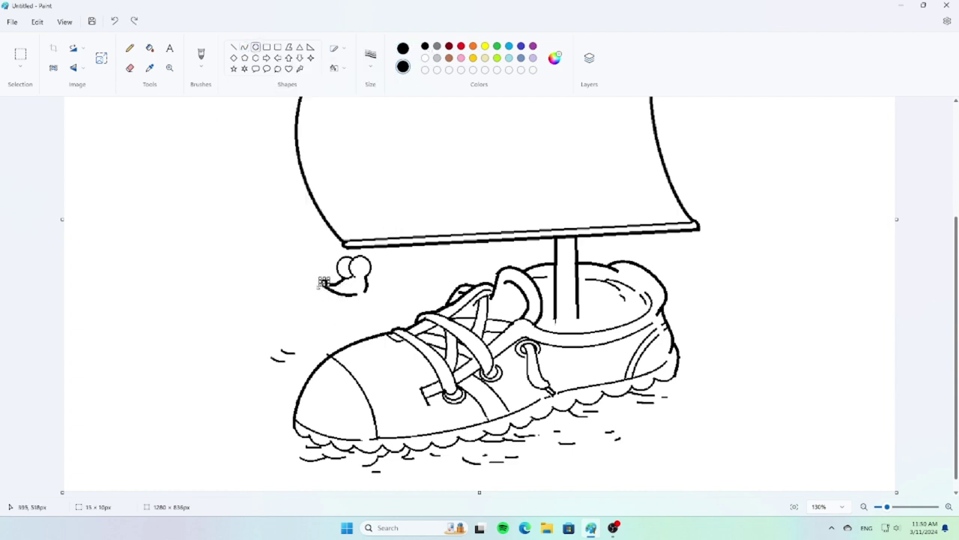
pyautogui.click(201, 54)
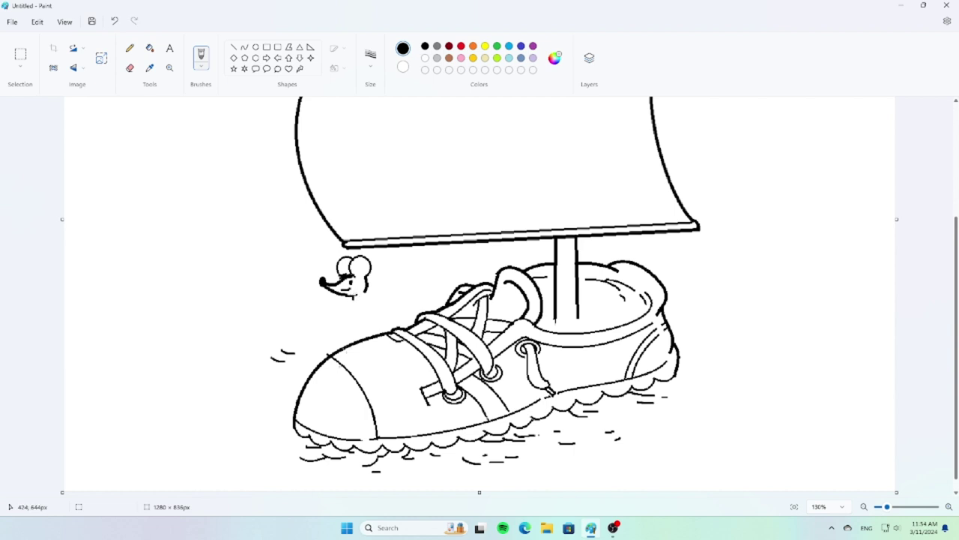
# Step: Draw the mouse's rear shoulder and arm curve and thicken the outlines of its ears
pyautogui.click(244, 47)
pyautogui.click(370, 54)
pyautogui.click(375, 126)
pyautogui.moveTo(371, 305); pyautogui.dragTo(376, 312)
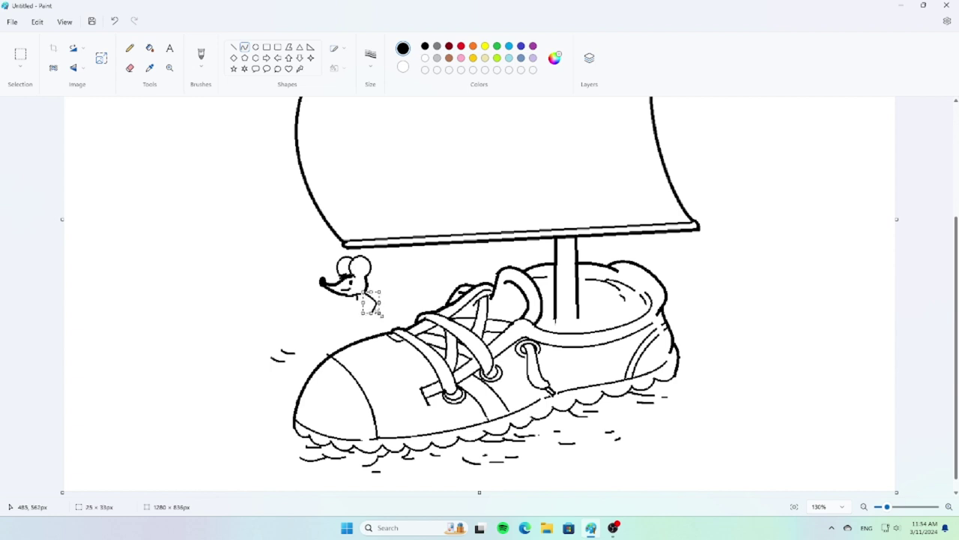
pyautogui.moveTo(358, 263); pyautogui.dragTo(334, 266)
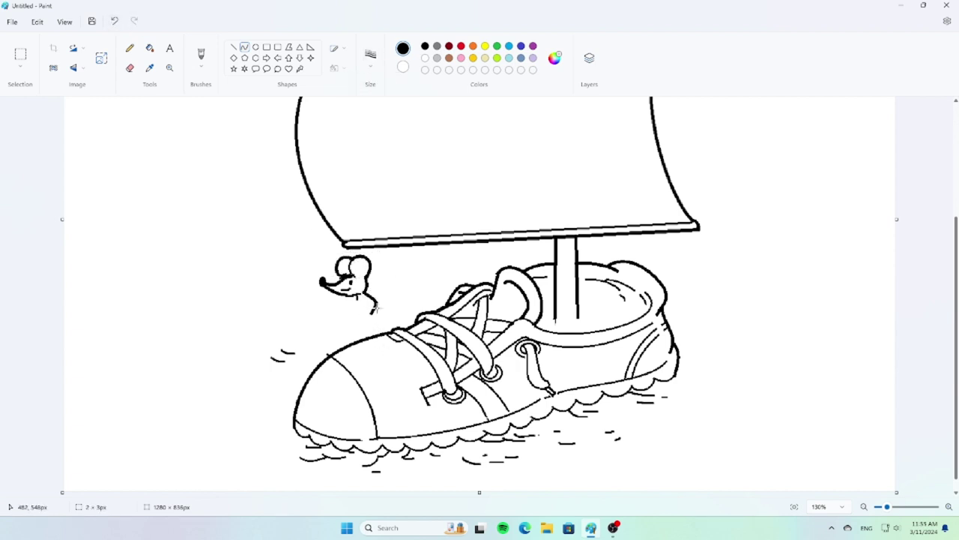
# Step: Draw the mouse's torso and hips on the shoe's toe, with both arms bent at the sides
pyautogui.moveTo(369, 313)
pyautogui.mouseDown()
pyautogui.moveTo(379, 341)
pyautogui.moveTo(373, 313)
pyautogui.moveTo(342, 363)
pyautogui.moveTo(366, 345)
pyautogui.moveTo(343, 312)
pyautogui.moveTo(381, 320)
pyautogui.mouseUp()
pyautogui.click(385, 347)
pyautogui.press('Escape')
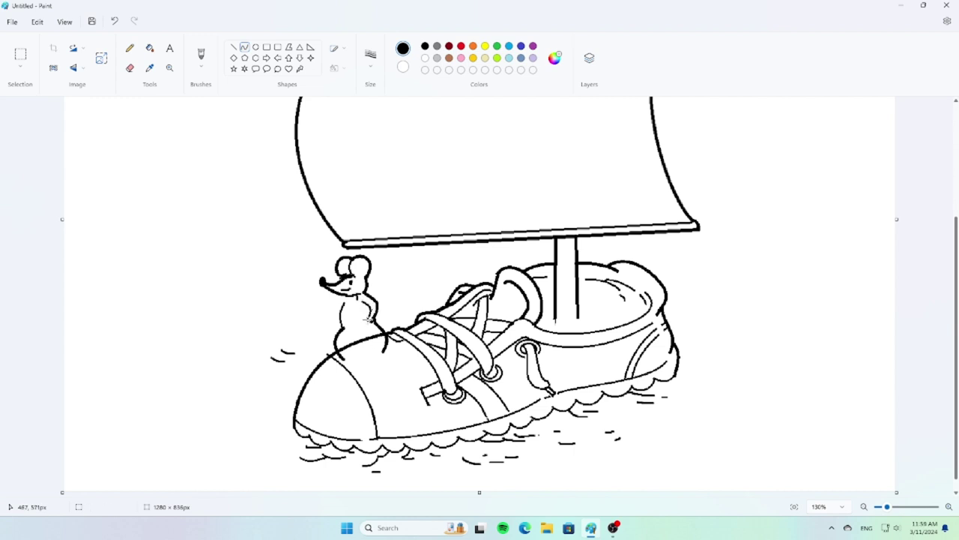
pyautogui.press('Escape')
pyautogui.moveTo(342, 326)
pyautogui.mouseDown()
pyautogui.moveTo(343, 299)
pyautogui.moveTo(333, 327)
pyautogui.moveTo(324, 309)
pyautogui.moveTo(338, 289)
pyautogui.moveTo(332, 310)
pyautogui.mouseUp()
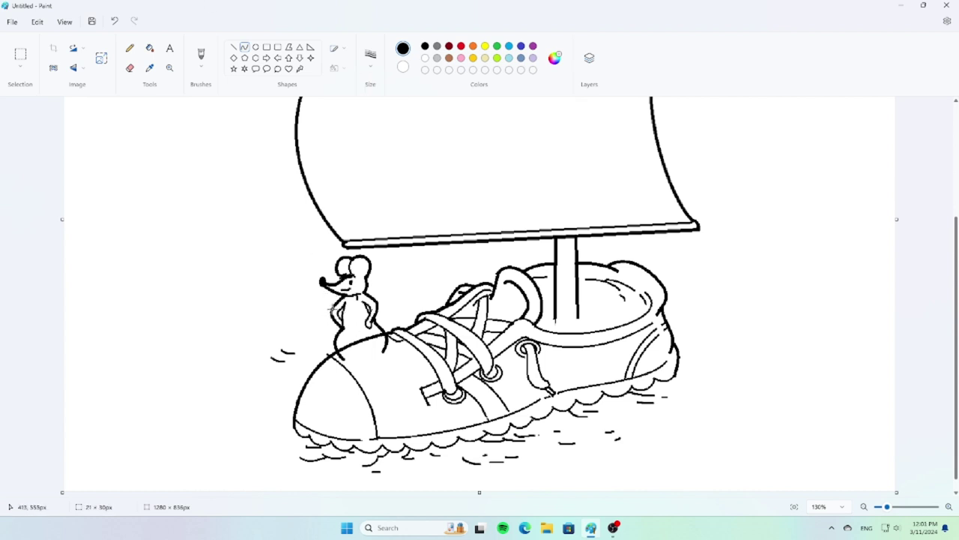
# Step: Erase the shoe outline crossing the mouse's body, then close the body's underside and draw its two feet
pyautogui.click(201, 55)
pyautogui.hotkey('ctrl', 'z')
pyautogui.hotkey('ctrl', 'z')
pyautogui.hotkey('ctrl', 'z')
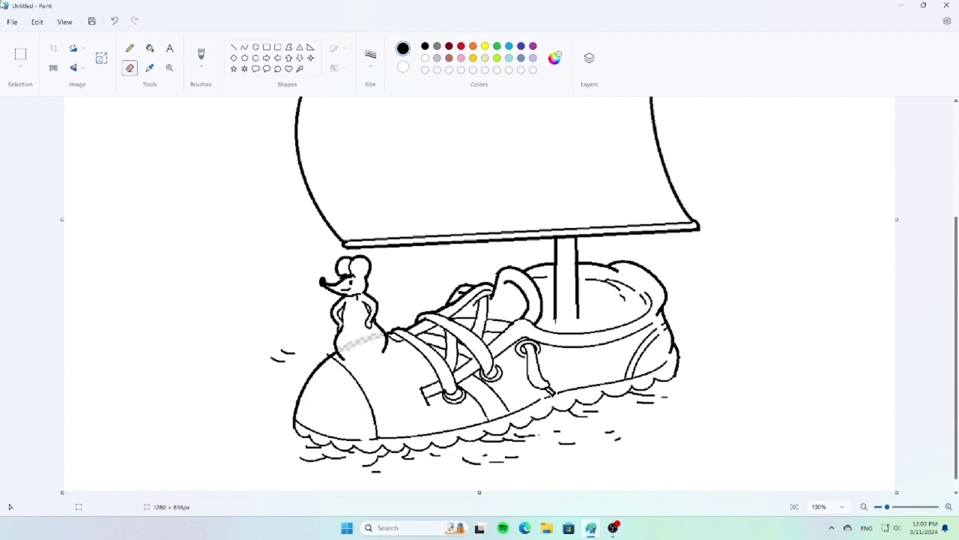
pyautogui.moveTo(345, 347)
pyautogui.mouseDown()
pyautogui.moveTo(375, 346)
pyautogui.moveTo(346, 351)
pyautogui.moveTo(378, 360)
pyautogui.moveTo(368, 357)
pyautogui.mouseUp()
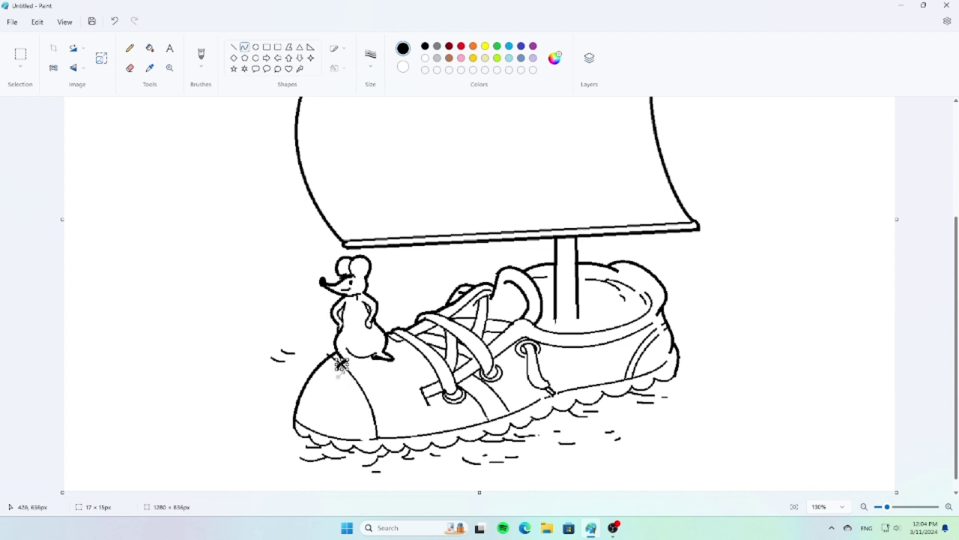
pyautogui.moveTo(337, 374)
pyautogui.mouseDown()
pyautogui.moveTo(351, 359)
pyautogui.moveTo(382, 370)
pyautogui.moveTo(351, 358)
pyautogui.mouseUp()
pyautogui.click(201, 56)
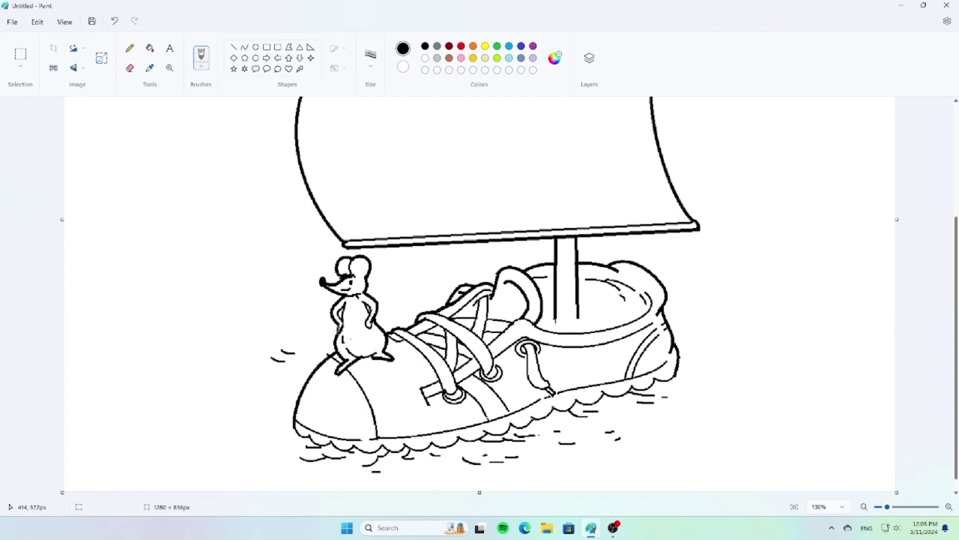
# Step: Draw a scalloped ripple at the far left of the mouse and brush in the distant bank's ragged edge and waterline
pyautogui.click(244, 46)
pyautogui.moveTo(158, 281); pyautogui.dragTo(230, 279)
pyautogui.click(202, 68)
pyautogui.click(164, 123)
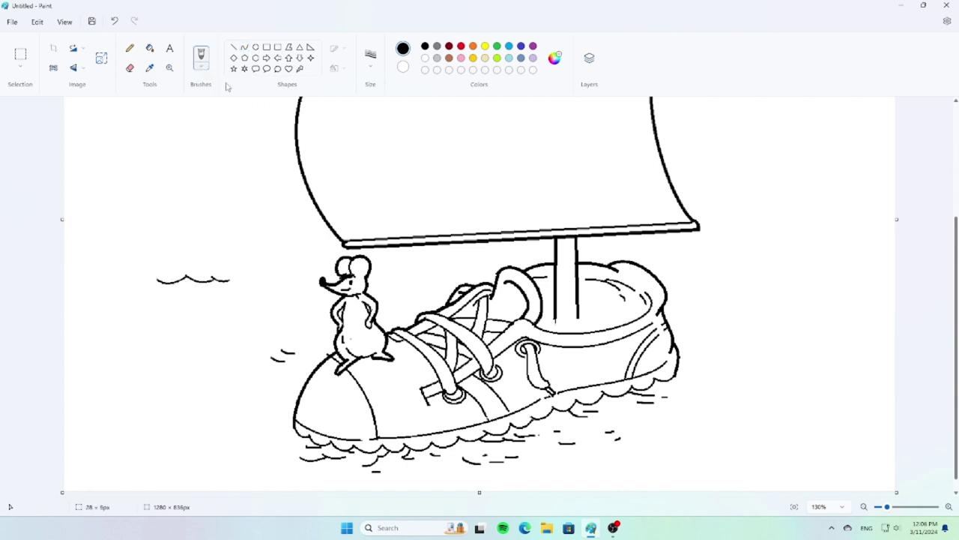
pyautogui.moveTo(151, 247); pyautogui.dragTo(326, 249)
pyautogui.moveTo(701, 229); pyautogui.dragTo(901, 234)
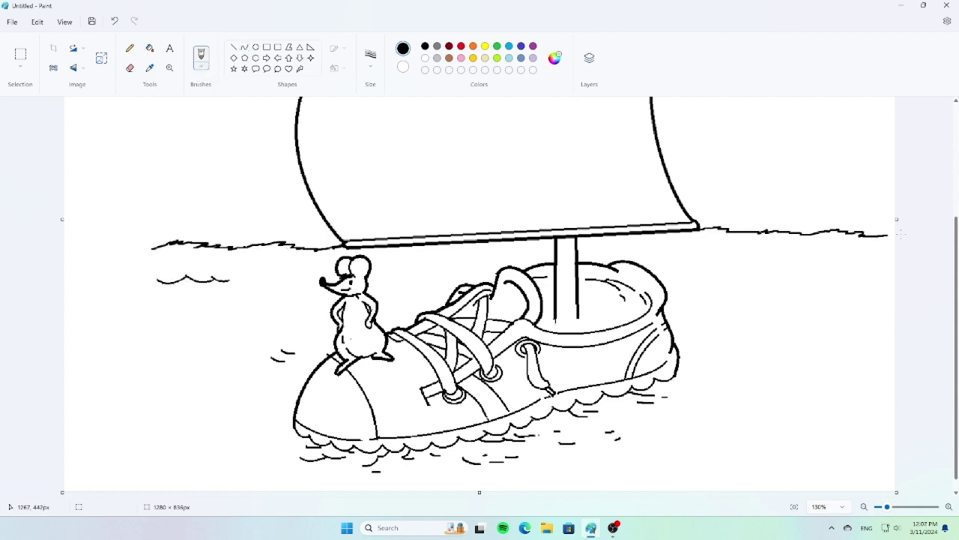
pyautogui.moveTo(159, 253)
pyautogui.mouseDown()
pyautogui.moveTo(65, 256)
pyautogui.moveTo(204, 255)
pyautogui.moveTo(153, 263)
pyautogui.moveTo(262, 269)
pyautogui.moveTo(533, 266)
pyautogui.mouseUp()
pyautogui.moveTo(678, 264); pyautogui.dragTo(916, 275)
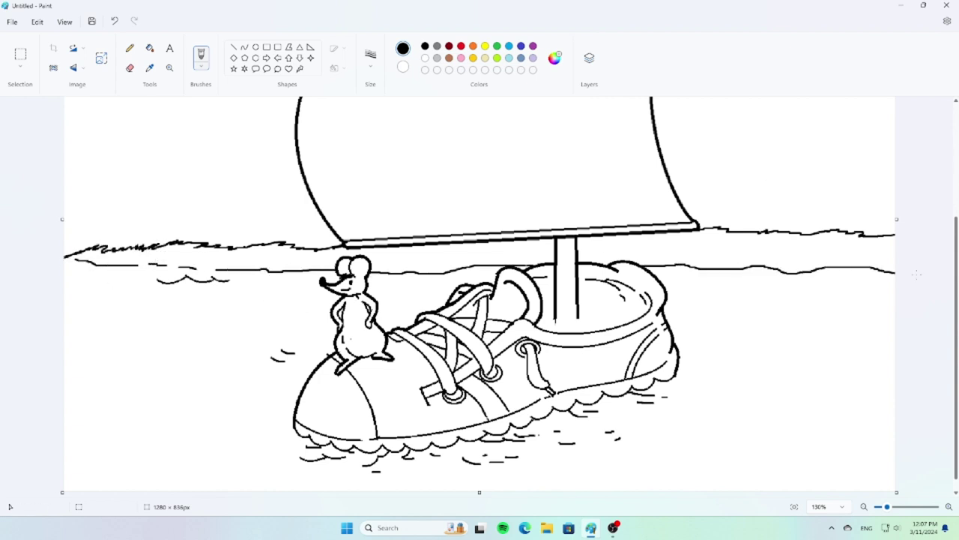
# Step: Erase part of the distant waterline beside the mouse's head
pyautogui.click(129, 68)
pyautogui.moveTo(333, 268)
pyautogui.mouseDown()
pyautogui.moveTo(250, 268)
pyautogui.moveTo(295, 263)
pyautogui.mouseUp()
pyautogui.click(201, 54)
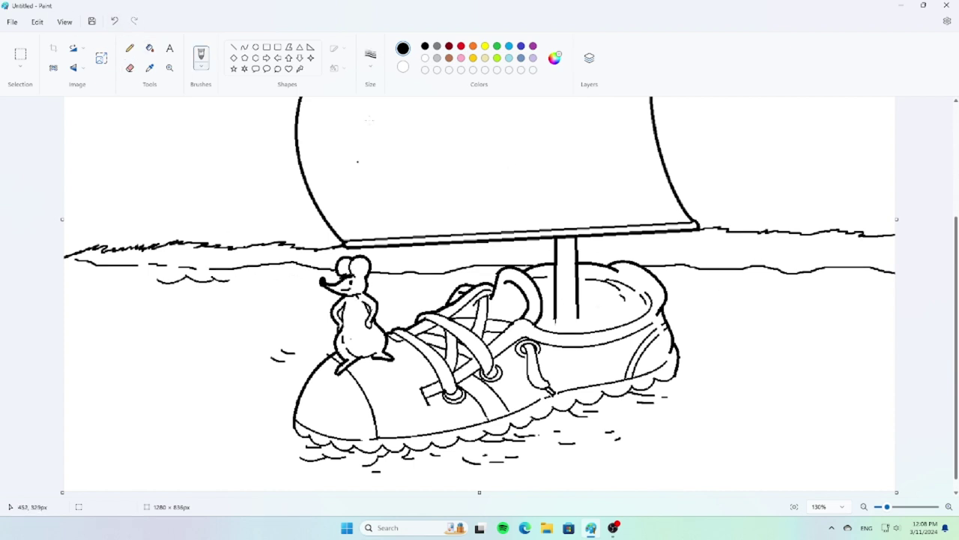
pyautogui.click(277, 69)
pyautogui.moveTo(69, 149); pyautogui.dragTo(163, 214)
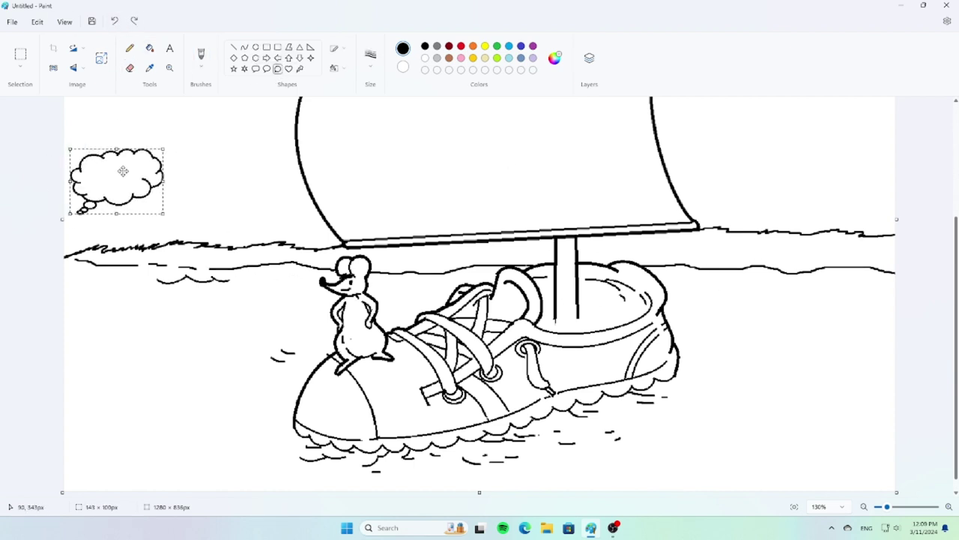
pyautogui.moveTo(164, 150); pyautogui.dragTo(124, 172)
pyautogui.hotkey('ctrl', 'z')
# Step: Draw a small scalloped bush outline at the canvas's left edge above the bank and copy it
pyautogui.moveTo(65, 193)
pyautogui.mouseDown()
pyautogui.moveTo(114, 238)
pyautogui.moveTo(83, 229)
pyautogui.moveTo(69, 236)
pyautogui.mouseUp()
pyautogui.click(129, 68)
pyautogui.click(21, 54)
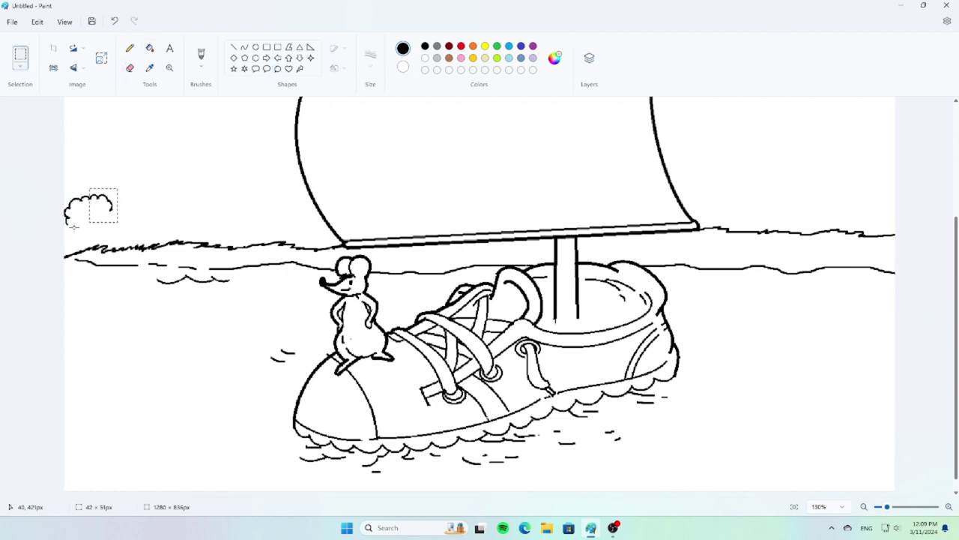
pyautogui.moveTo(118, 188); pyautogui.dragTo(55, 235)
pyautogui.rightClick(65, 220)
pyautogui.click(97, 246)
# Step: Paste three copies of the bush side by side, extending the row along the left bank
pyautogui.rightClick(151, 190)
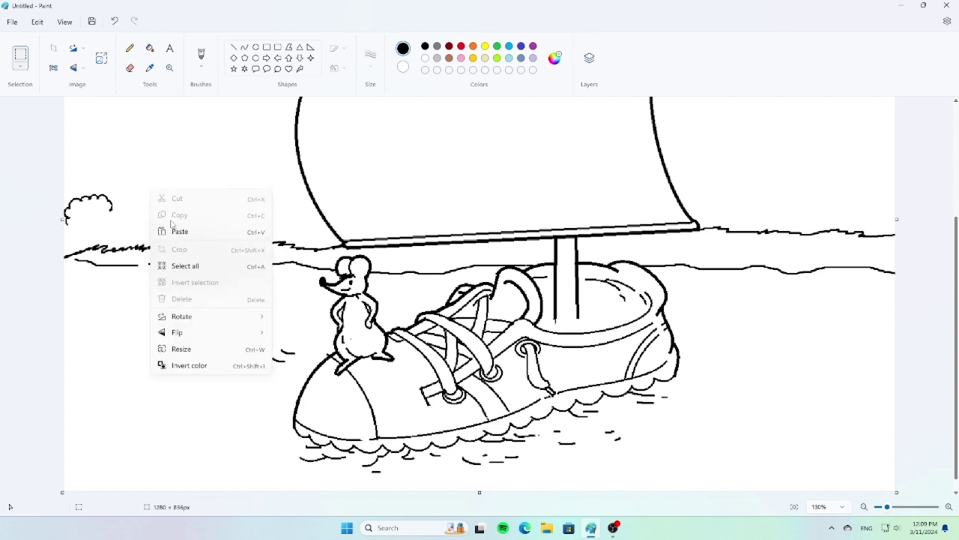
pyautogui.click(176, 229)
pyautogui.moveTo(96, 126); pyautogui.dragTo(140, 207)
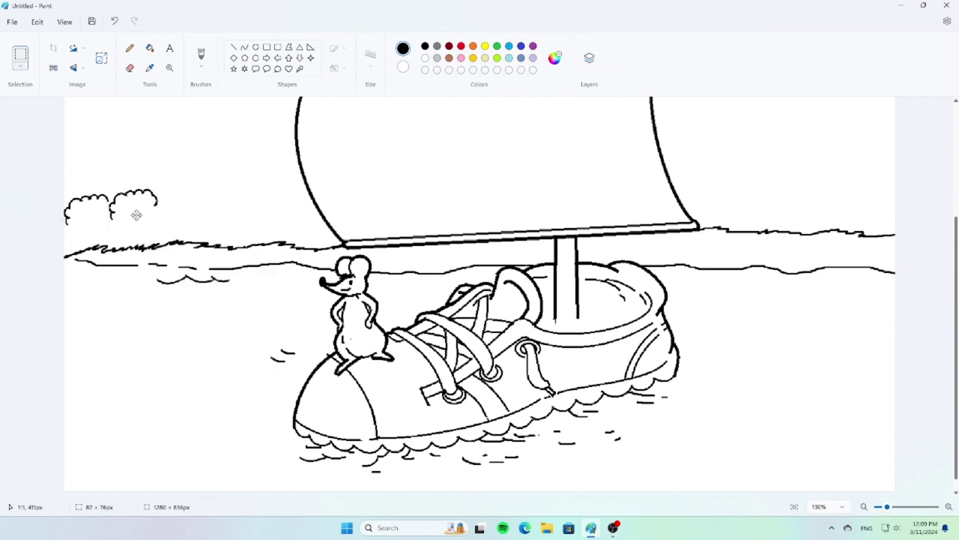
pyautogui.rightClick(207, 187)
pyautogui.click(234, 210)
pyautogui.hotkey('ctrl', 'v')
pyautogui.moveTo(96, 126); pyautogui.dragTo(175, 218)
pyautogui.hotkey('ctrl', 'v')
pyautogui.moveTo(67, 123); pyautogui.dragTo(197, 200)
# Step: Paste two more bushes to reach the sail's left edge, flipping the bush horizontally
pyautogui.rightClick(252, 227)
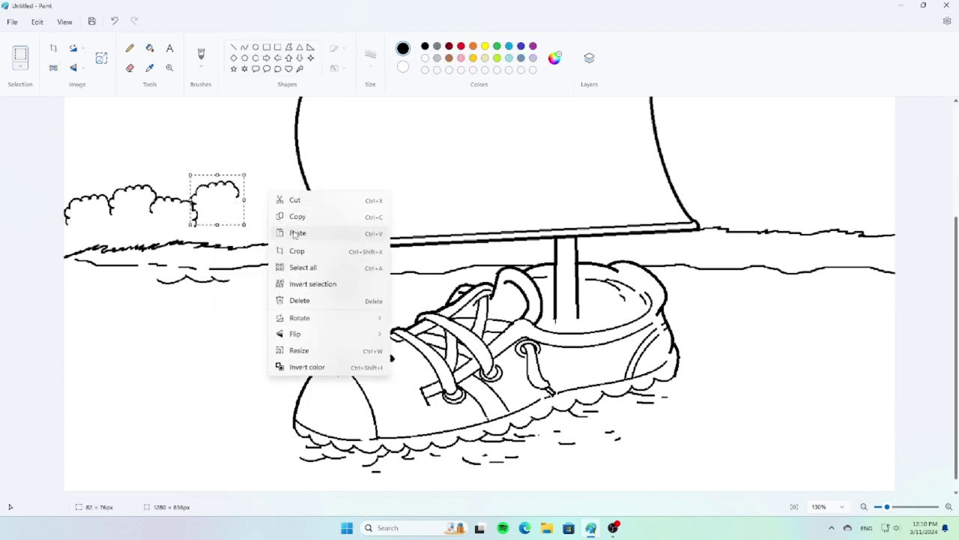
pyautogui.click(292, 233)
pyautogui.moveTo(77, 127); pyautogui.dragTo(251, 214)
pyautogui.click(82, 75)
pyautogui.click(75, 110)
pyautogui.moveTo(258, 153); pyautogui.dragTo(260, 189)
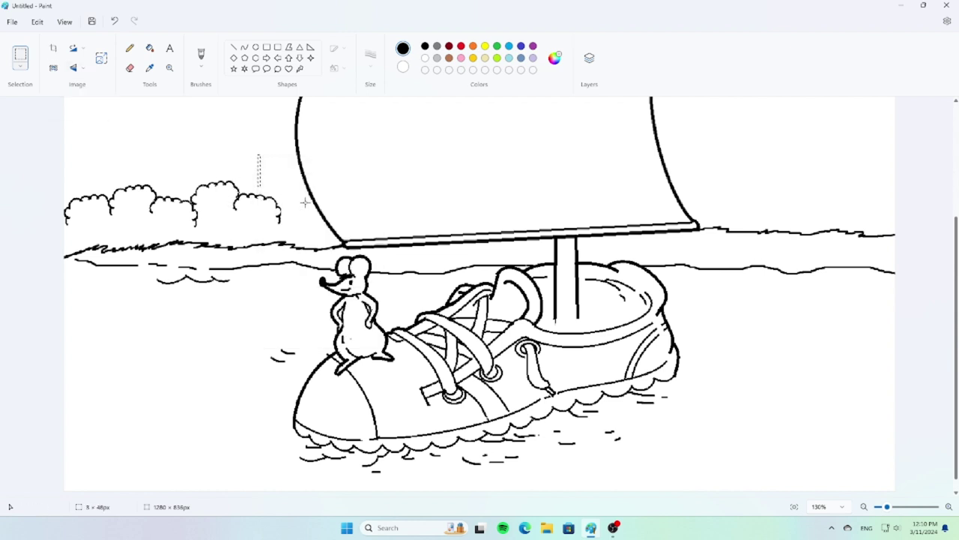
pyautogui.hotkey('ctrl', 'v')
pyautogui.moveTo(90, 117); pyautogui.dragTo(302, 218)
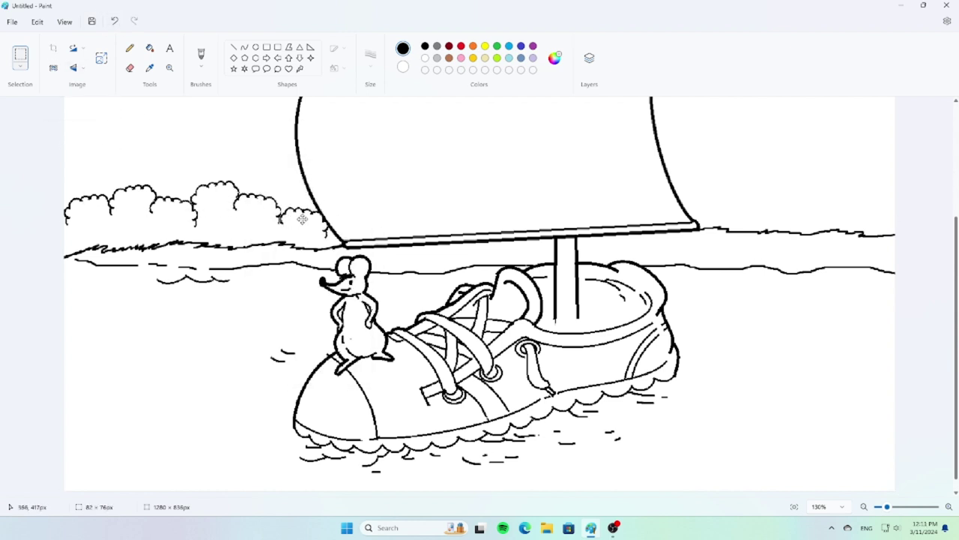
# Step: Paste a row of bushes along the right bank, from the sail's edge to the edge of the canvas
pyautogui.hotkey('ctrl', 'v')
pyautogui.moveTo(90, 120); pyautogui.dragTo(743, 206)
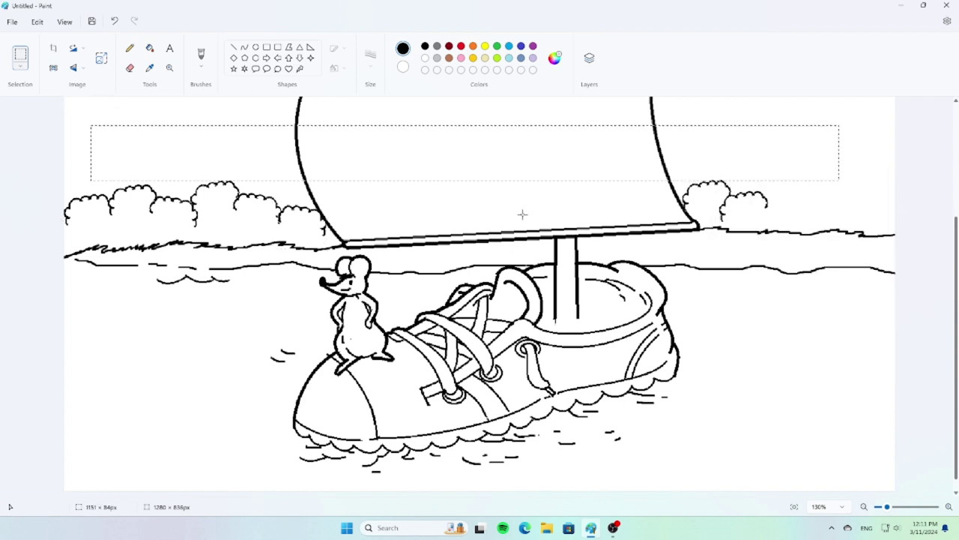
pyautogui.hotkey('ctrl', 'v')
pyautogui.moveTo(113, 108); pyautogui.dragTo(787, 206)
pyautogui.hotkey('ctrl', 'v')
pyautogui.moveTo(112, 109); pyautogui.dragTo(825, 219)
pyautogui.rightClick(826, 219)
pyautogui.click(84, 104)
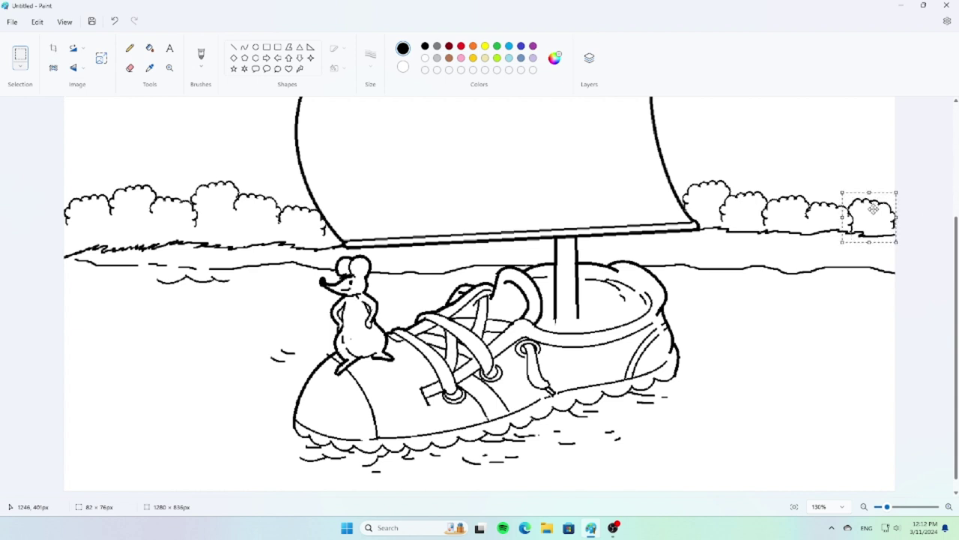
pyautogui.click(129, 74)
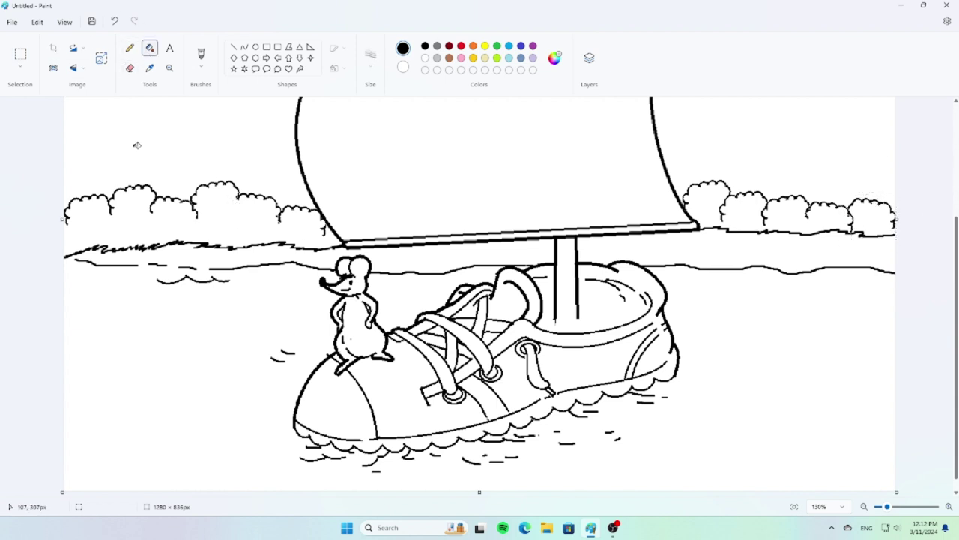
# Step: Paste a lower bush in front of the left row and two bushes stacked behind the right row
pyautogui.hotkey('ctrl', 'v')
pyautogui.moveTo(90, 121); pyautogui.dragTo(210, 235)
pyautogui.rightClick(501, 211)
pyautogui.click(547, 250)
pyautogui.rightClick(771, 266)
pyautogui.press('Escape')
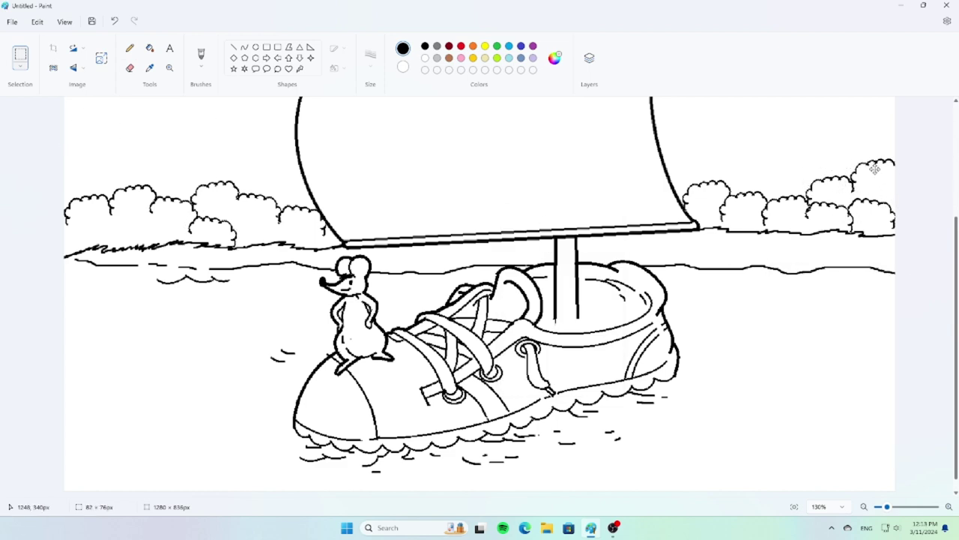
# Step: Draw curved fold lines on the right part of the sail, near its lower corner and below the mast tip
pyautogui.scroll(-4, 689, 190)
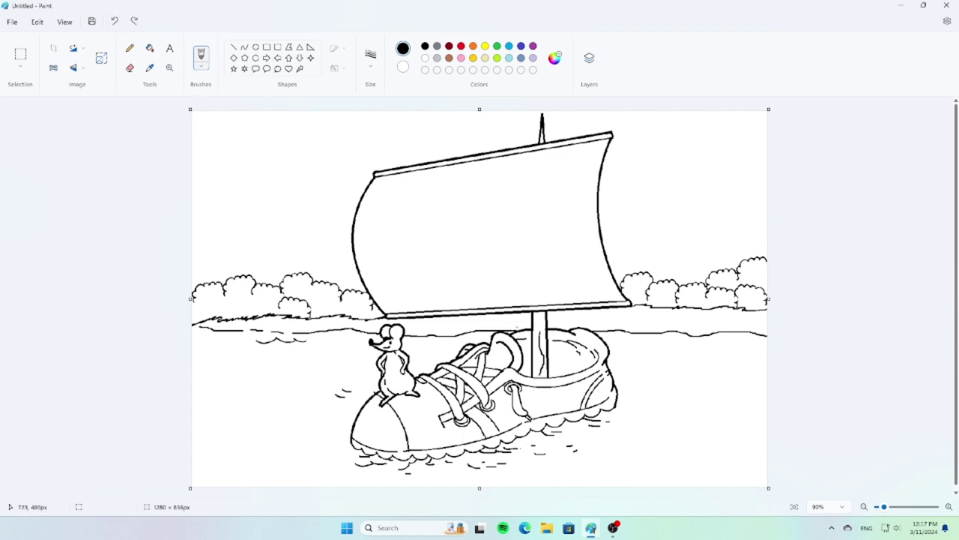
pyautogui.click(244, 47)
pyautogui.moveTo(550, 228); pyautogui.dragTo(583, 300)
pyautogui.moveTo(558, 264); pyautogui.dragTo(575, 302)
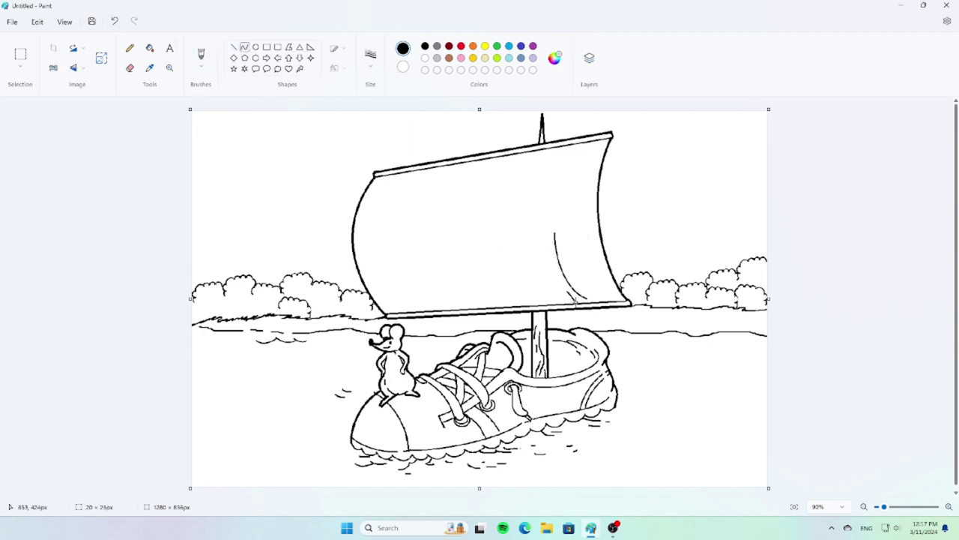
pyautogui.moveTo(566, 236)
pyautogui.mouseDown()
pyautogui.moveTo(579, 267)
pyautogui.moveTo(569, 253)
pyautogui.mouseUp()
pyautogui.moveTo(547, 149)
pyautogui.mouseDown()
pyautogui.moveTo(529, 215)
pyautogui.moveTo(515, 219)
pyautogui.moveTo(533, 166)
pyautogui.moveTo(534, 225)
pyautogui.mouseUp()
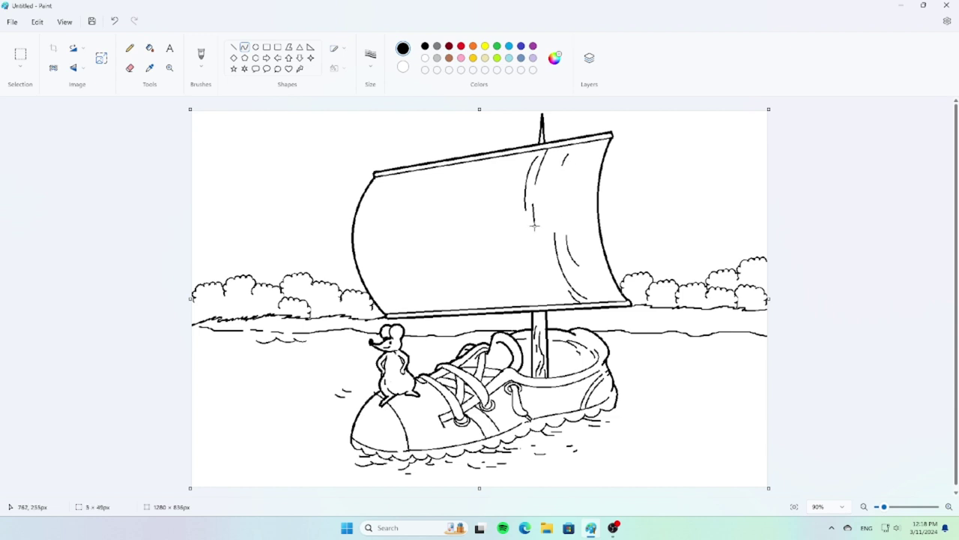
# Step: Draw curved fold lines down the middle of the sail and near its lower left corner
pyautogui.moveTo(468, 228); pyautogui.dragTo(493, 301)
pyautogui.moveTo(481, 266); pyautogui.dragTo(471, 259)
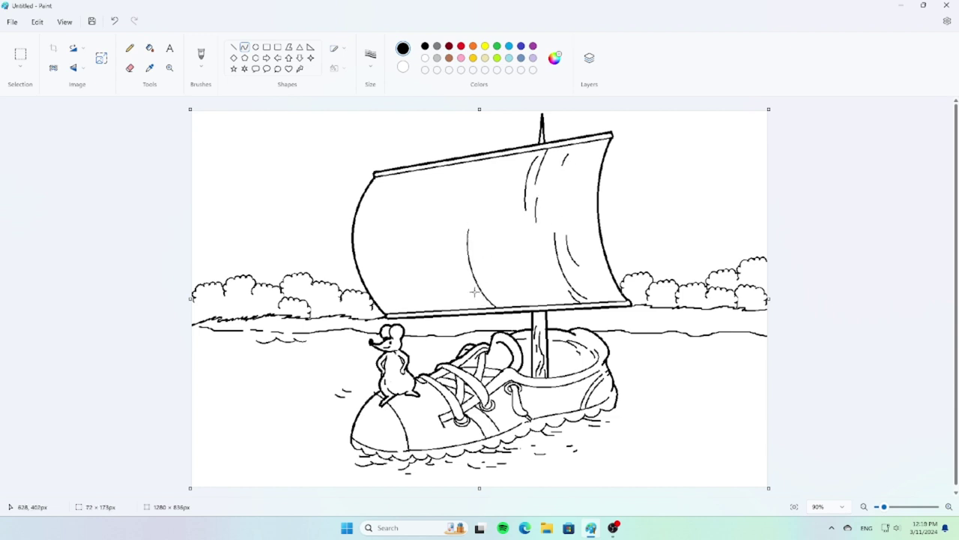
pyautogui.moveTo(465, 169); pyautogui.dragTo(455, 252)
pyautogui.moveTo(454, 214); pyautogui.dragTo(446, 211)
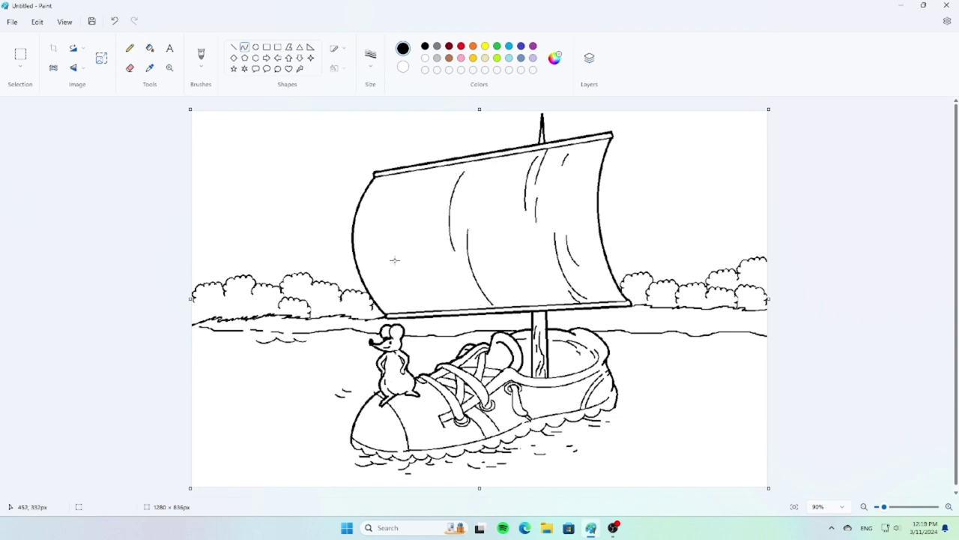
pyautogui.moveTo(393, 256)
pyautogui.mouseDown()
pyautogui.moveTo(396, 302)
pyautogui.moveTo(409, 271)
pyautogui.mouseUp()
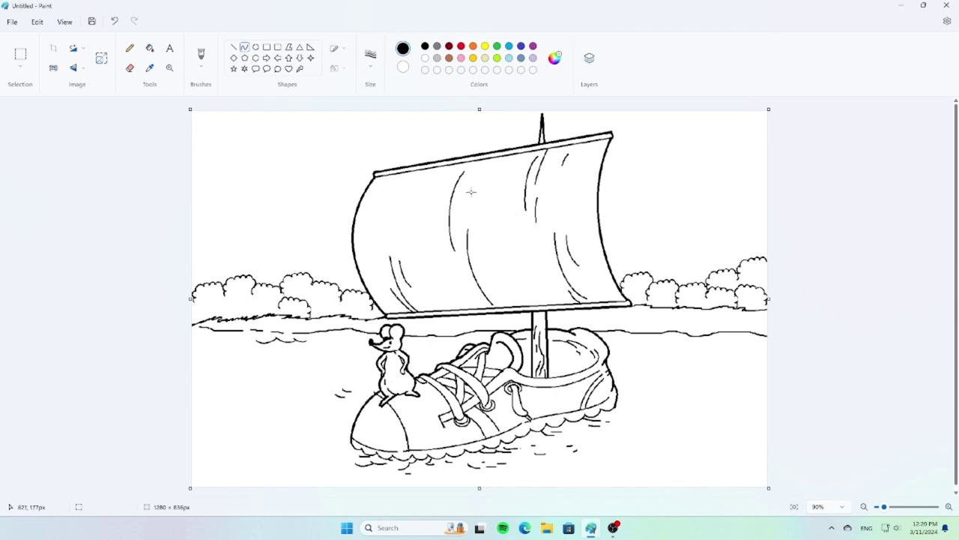
pyautogui.moveTo(475, 176); pyautogui.dragTo(472, 189)
pyautogui.moveTo(472, 234); pyautogui.dragTo(485, 307)
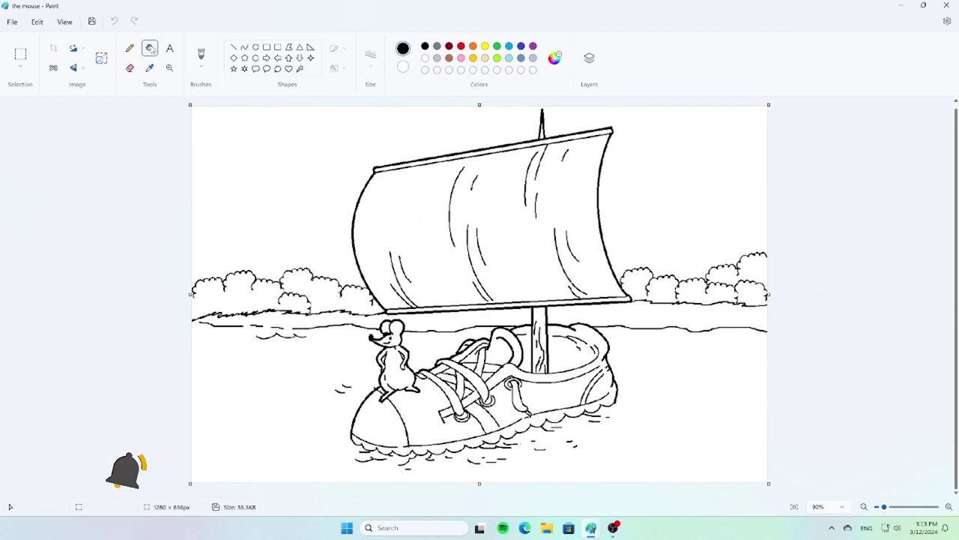
# Step: Mix a custom dark red and try it as a fill on the shoe's front panel
pyautogui.click(554, 58)
pyautogui.moveTo(513, 184); pyautogui.dragTo(513, 205)
pyautogui.click(409, 384)
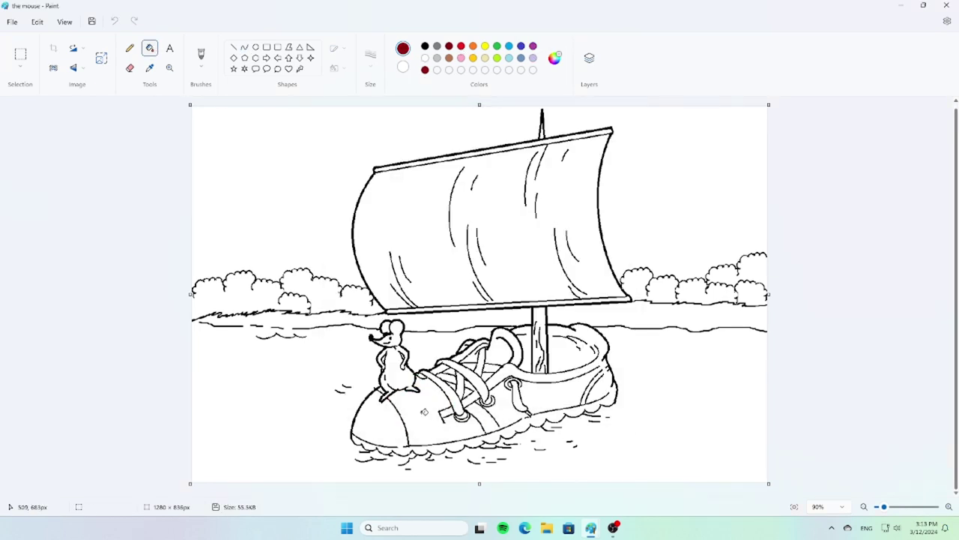
pyautogui.click(434, 428)
# Step: Mix a brighter red and fill the shoe's front panel behind the toe cap with it
pyautogui.click(554, 57)
pyautogui.click(516, 151)
pyautogui.click(409, 383)
pyautogui.click(435, 423)
# Step: Close the gaps in the shoe's outline with the pencil and fill its rear side and heel panels red
pyautogui.click(131, 50)
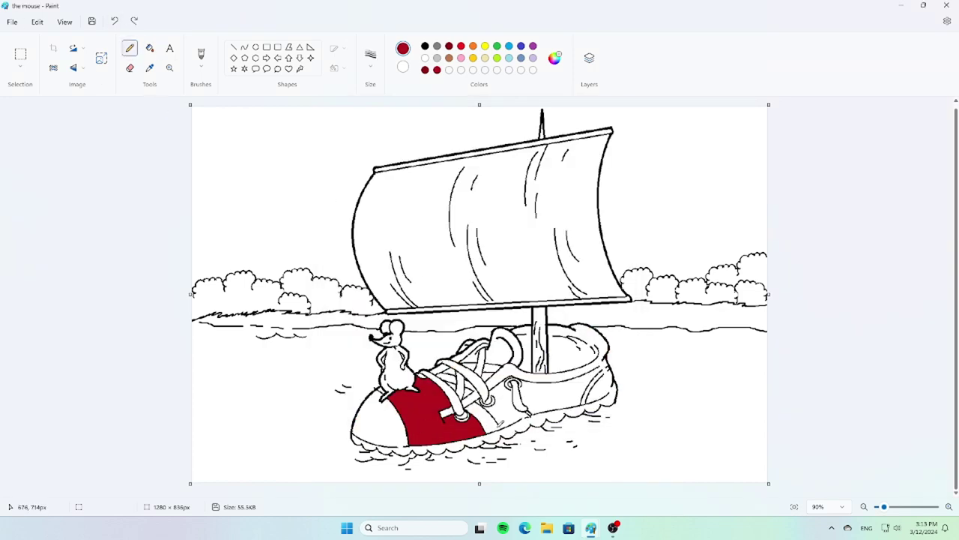
pyautogui.scroll(3, 501, 425)
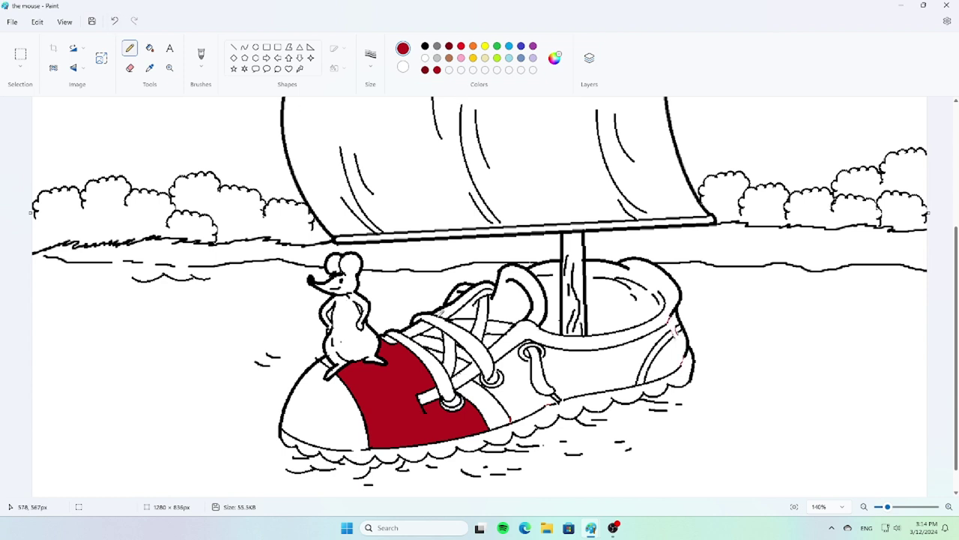
pyautogui.click(149, 48)
pyautogui.click(622, 354)
pyautogui.click(559, 400)
pyautogui.hotkey('ctrl', 'z')
# Step: Patch the remaining outline gaps and fill the side panel around the hanging lace red
pyautogui.click(129, 48)
pyautogui.click(150, 48)
pyautogui.click(487, 368)
pyautogui.hotkey('ctrl', 'z')
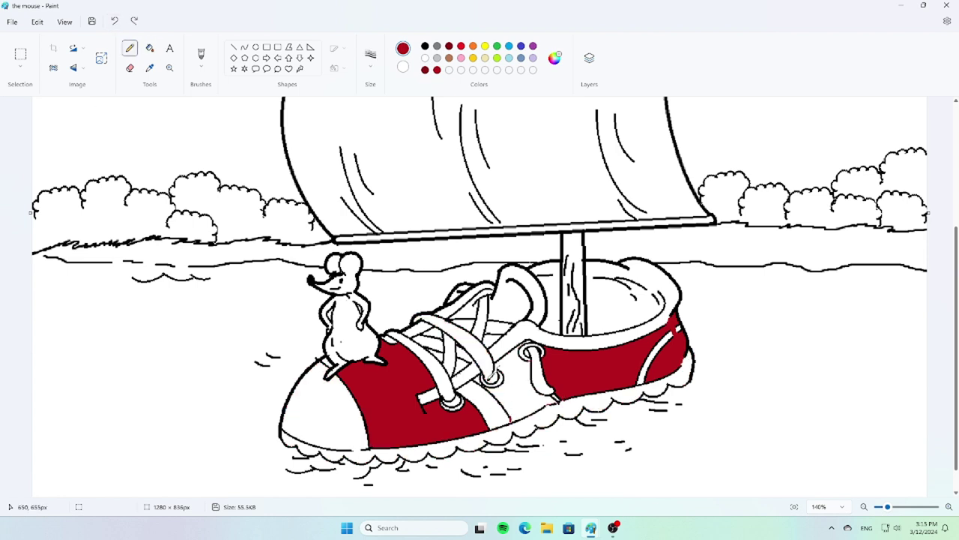
pyautogui.click(150, 48)
pyautogui.click(515, 389)
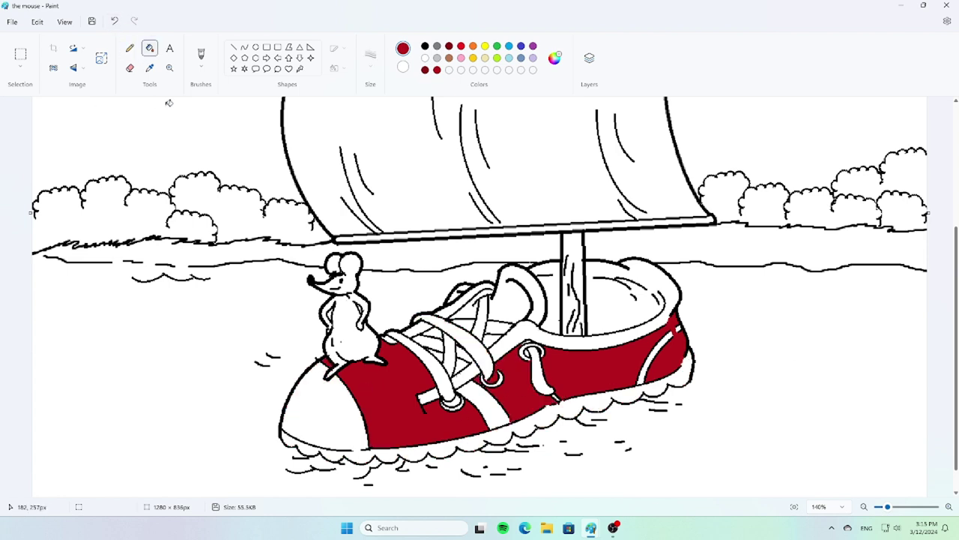
# Step: Fill the shoe's tongue and the gaps between the crossed laces red
pyautogui.click(517, 292)
pyautogui.click(472, 303)
pyautogui.click(492, 341)
pyautogui.click(434, 329)
pyautogui.click(462, 366)
# Step: Mix a very dark red and fill the shoe's interior on both sides of the mast
pyautogui.click(555, 58)
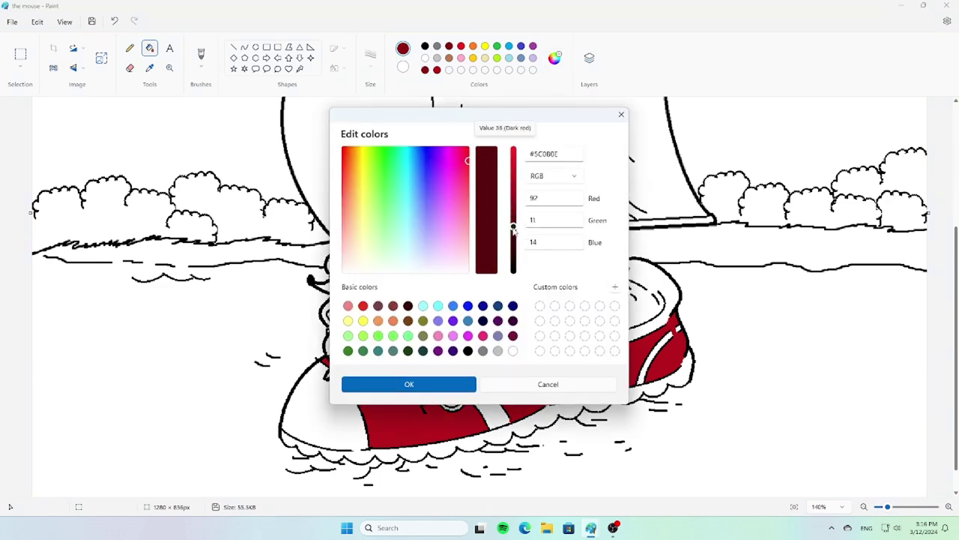
pyautogui.click(379, 383)
pyautogui.click(130, 48)
pyautogui.click(149, 48)
pyautogui.click(626, 299)
pyautogui.click(551, 303)
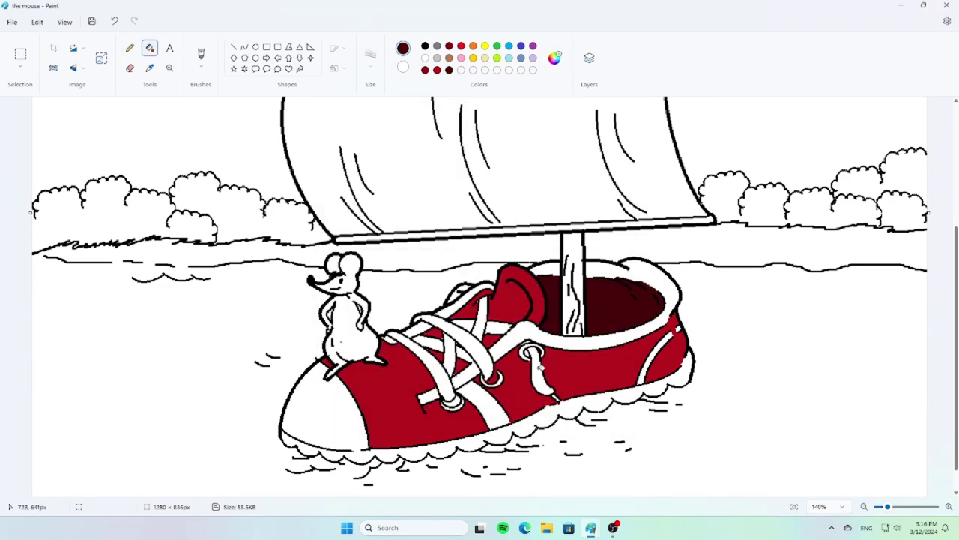
# Step: Mix a pale cream colour and fill the front lace strands and the hanging lace end
pyautogui.click(555, 58)
pyautogui.click(422, 387)
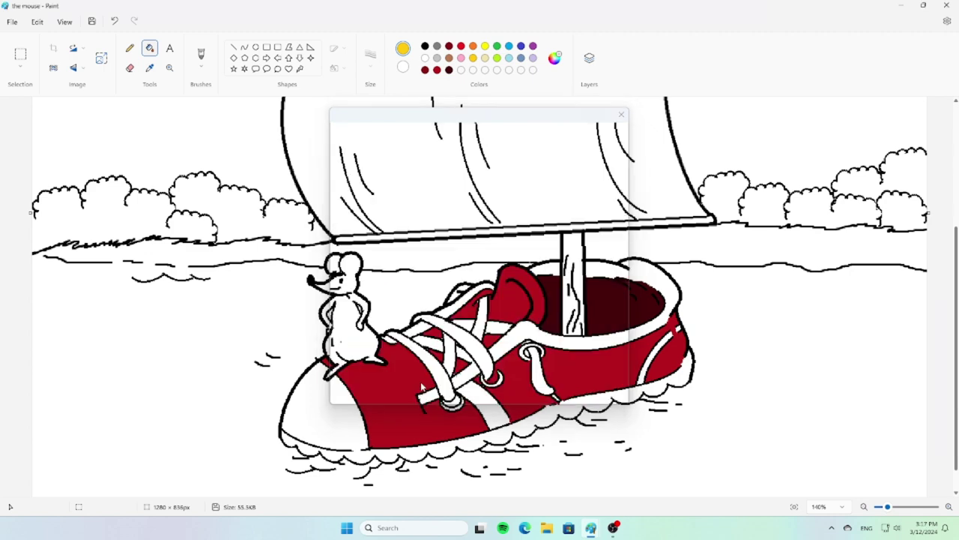
pyautogui.click(431, 358)
# Step: Mix the tan #D1CBA7 and fill the underlying lace strands and the lace loop behind the tongue
pyautogui.click(555, 58)
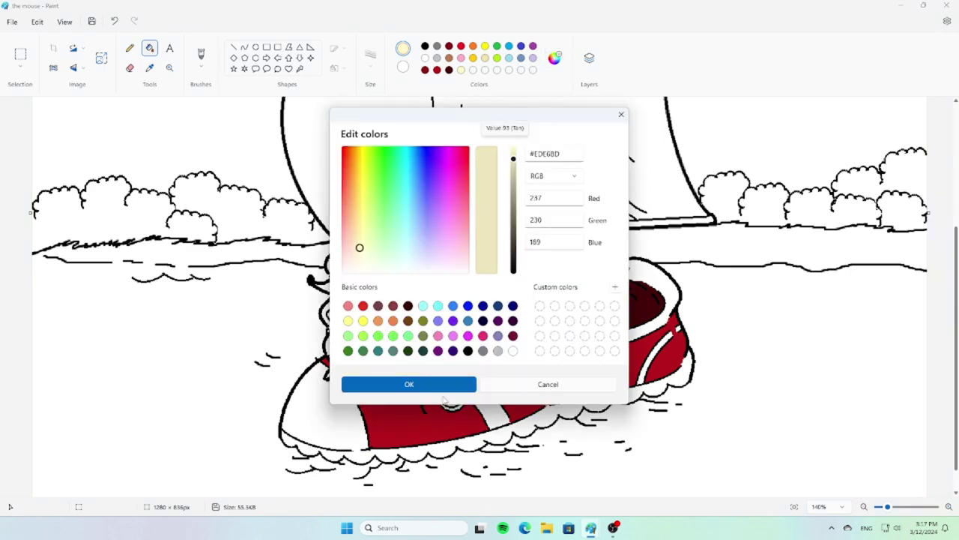
pyautogui.moveTo(513, 154); pyautogui.dragTo(513, 173)
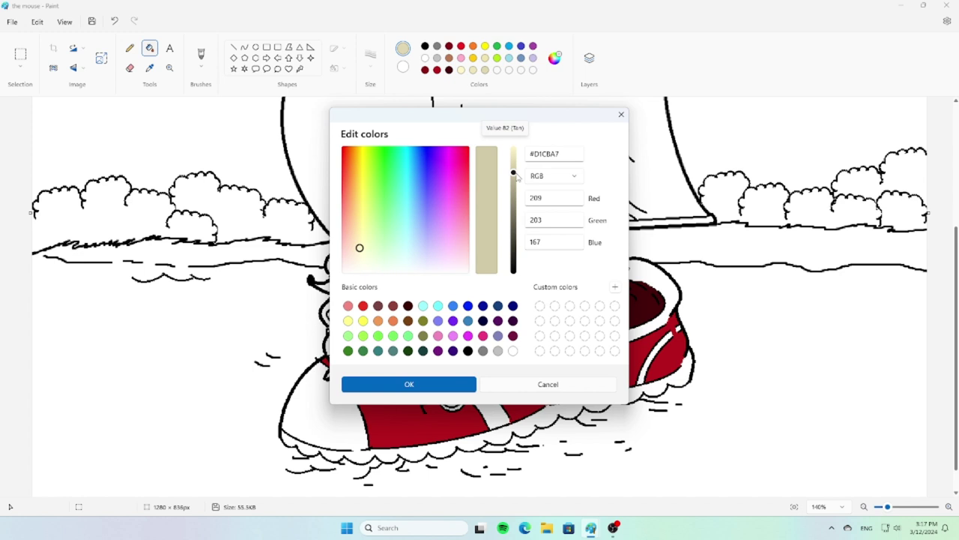
pyautogui.press('Return')
pyautogui.click(464, 328)
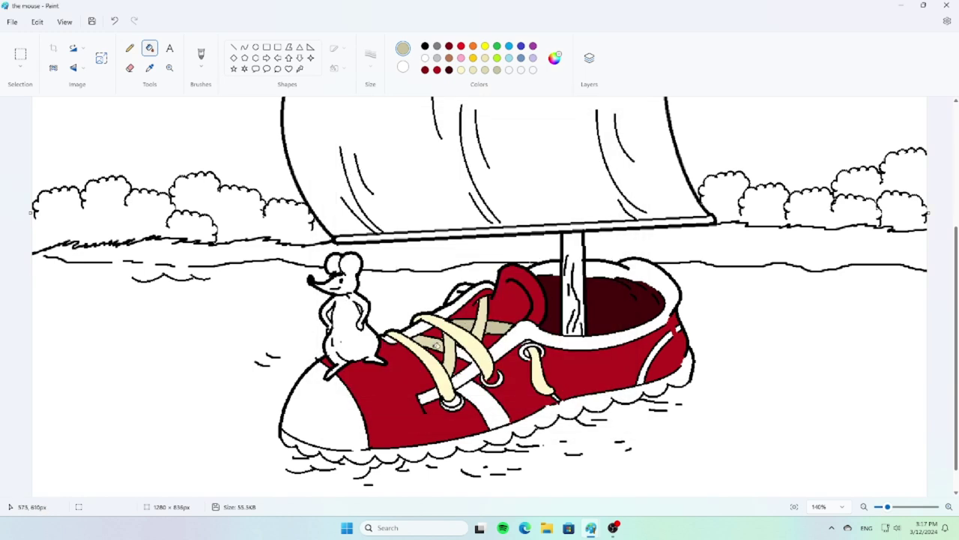
pyautogui.click(427, 343)
pyautogui.click(130, 48)
pyautogui.click(150, 48)
pyautogui.click(454, 294)
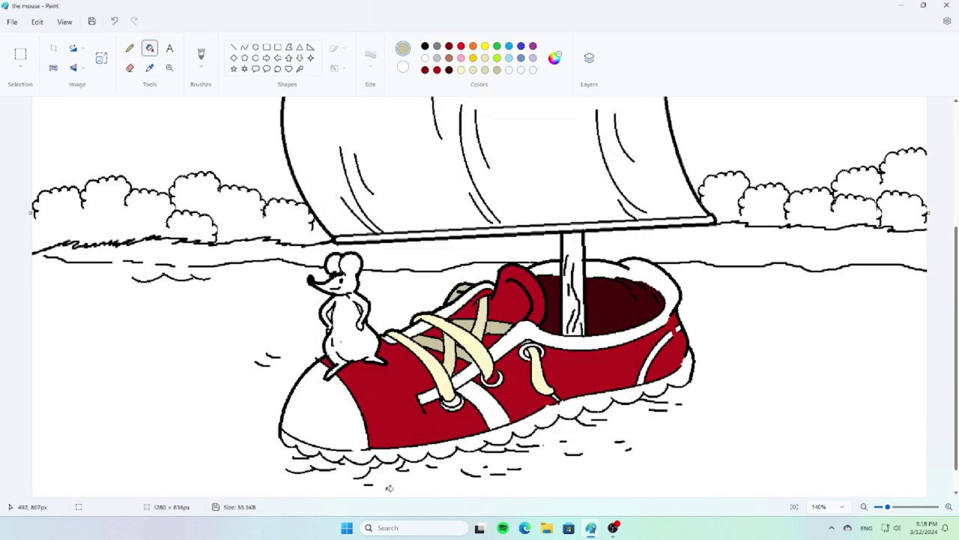
pyautogui.click(149, 68)
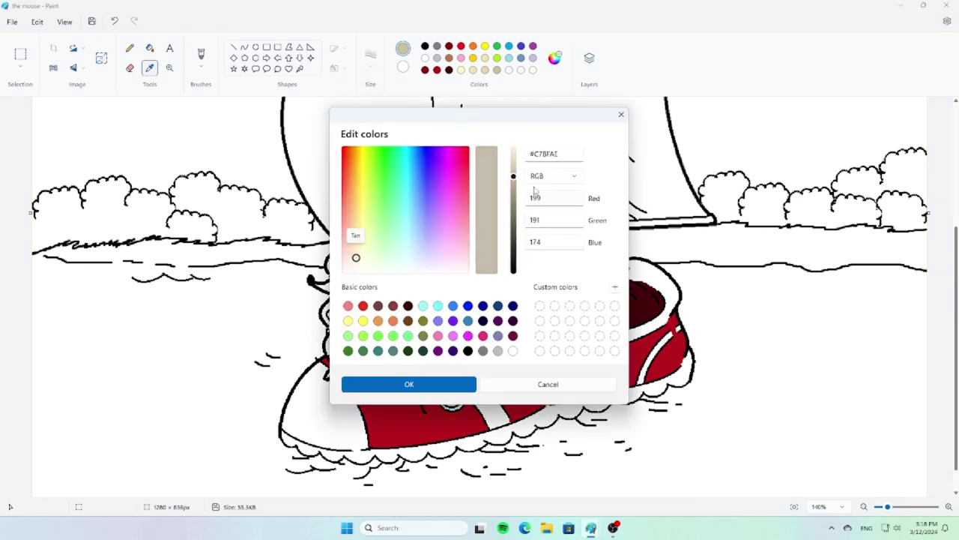
pyautogui.click(360, 257)
pyautogui.moveTo(360, 258)
pyautogui.mouseDown()
pyautogui.moveTo(402, 263)
pyautogui.moveTo(345, 253)
pyautogui.mouseUp()
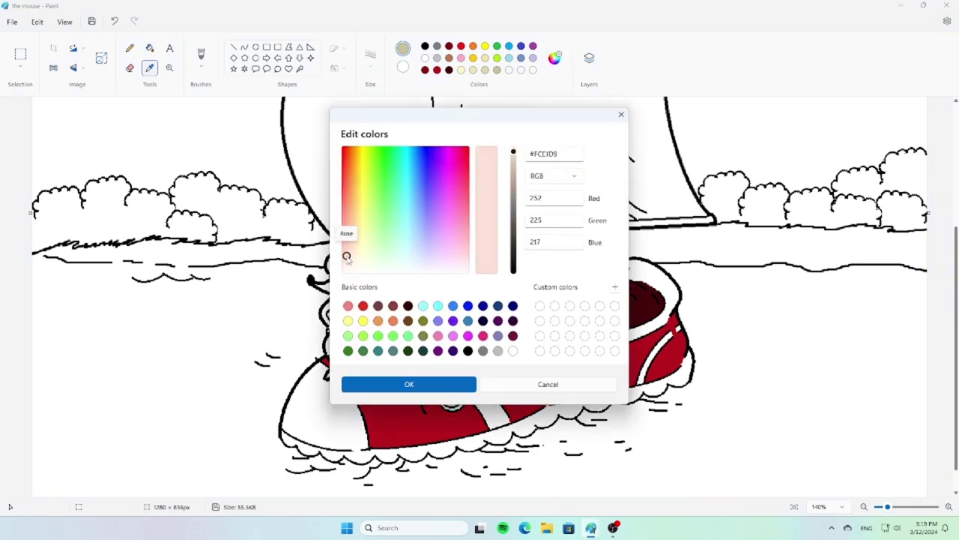
pyautogui.press('Escape')
# Step: Mix a very pale grey and fill the shoe's toe cap and scalloped sole
pyautogui.doubleClick(471, 57)
pyautogui.click(449, 382)
pyautogui.click(357, 448)
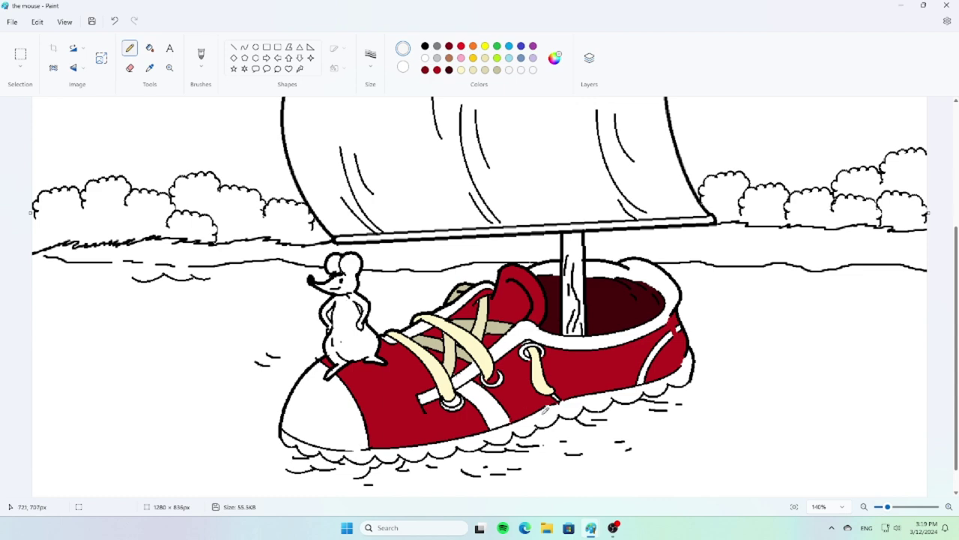
pyautogui.click(150, 48)
pyautogui.click(421, 452)
# Step: Fill the mouse's body and head mauve, and recolour its far ear in the same mauve
pyautogui.click(359, 348)
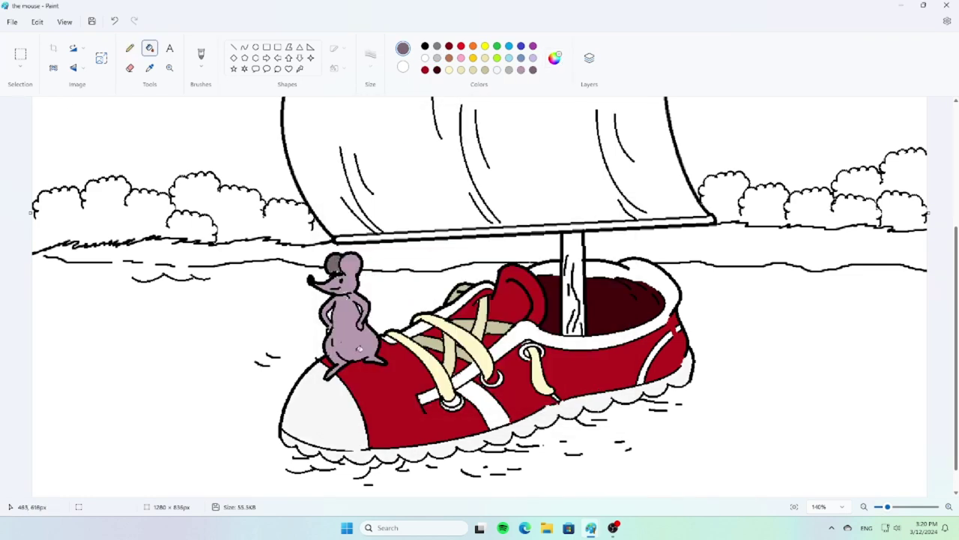
pyautogui.click(130, 50)
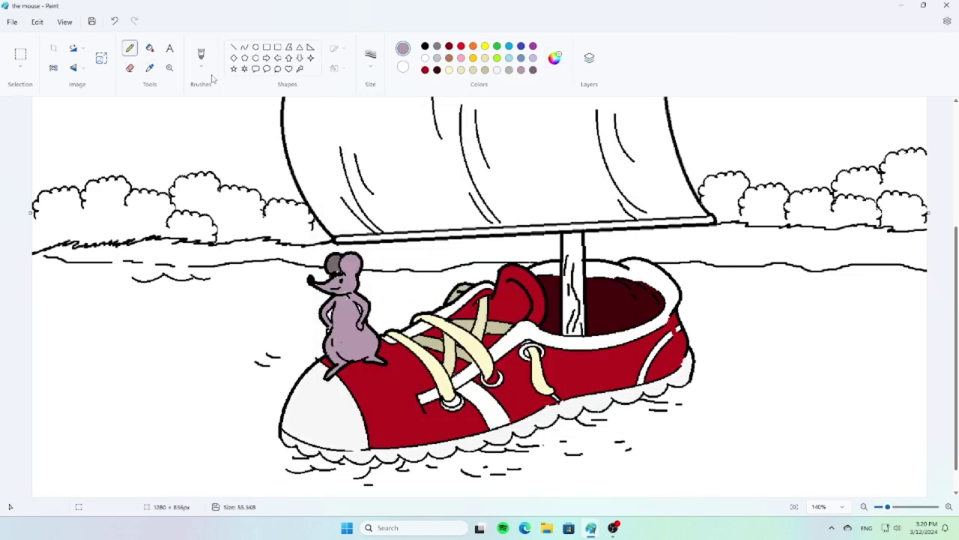
pyautogui.scroll(3, 533, 306)
pyautogui.click(201, 54)
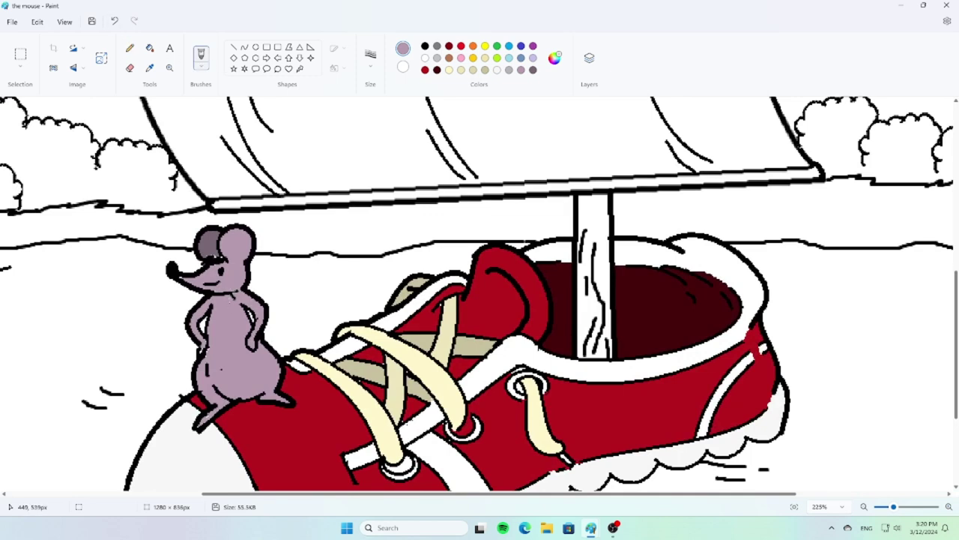
pyautogui.click(150, 47)
pyautogui.click(207, 243)
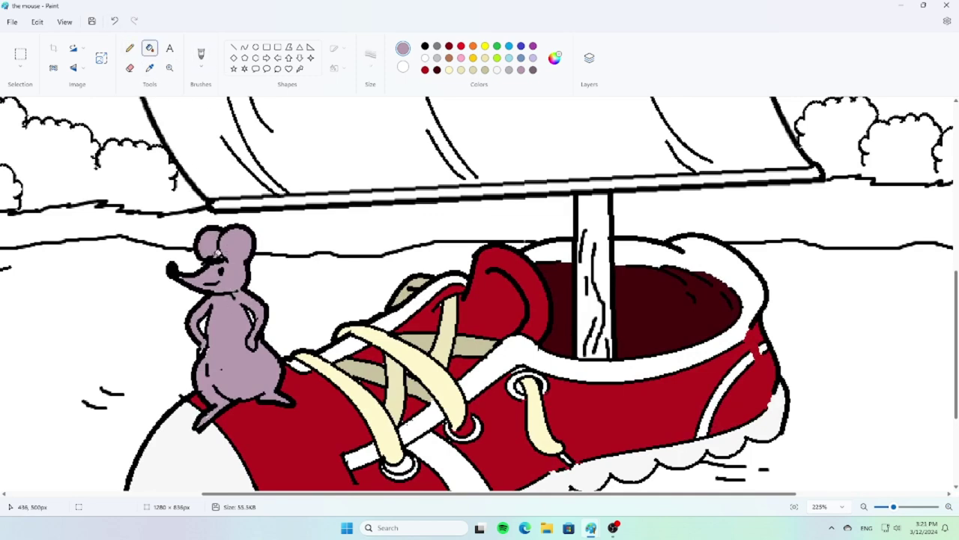
# Step: Fill the gaps inside the front eyelets red and the shoe's collar very pale grey
pyautogui.click(201, 54)
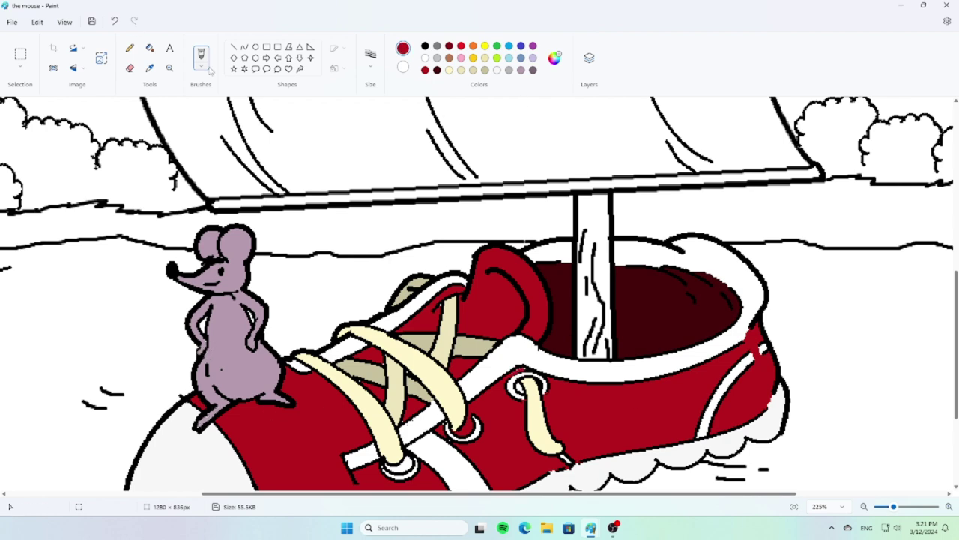
pyautogui.scroll(-2, 516, 371)
pyautogui.click(150, 47)
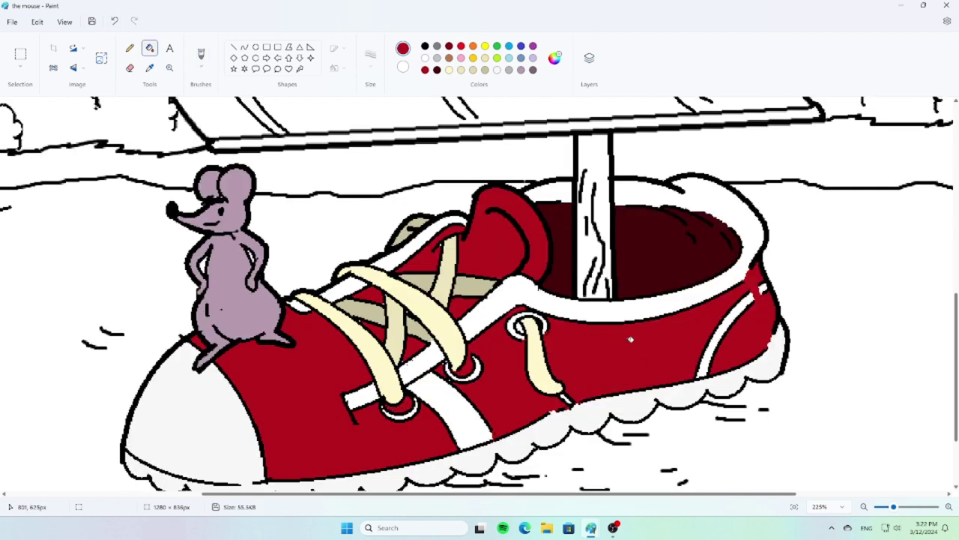
pyautogui.click(427, 58)
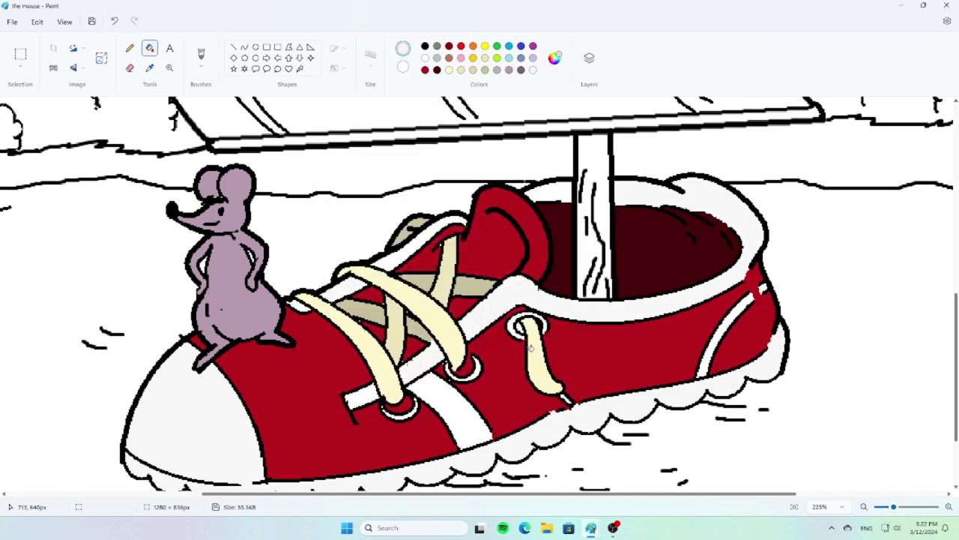
pyautogui.click(884, 507)
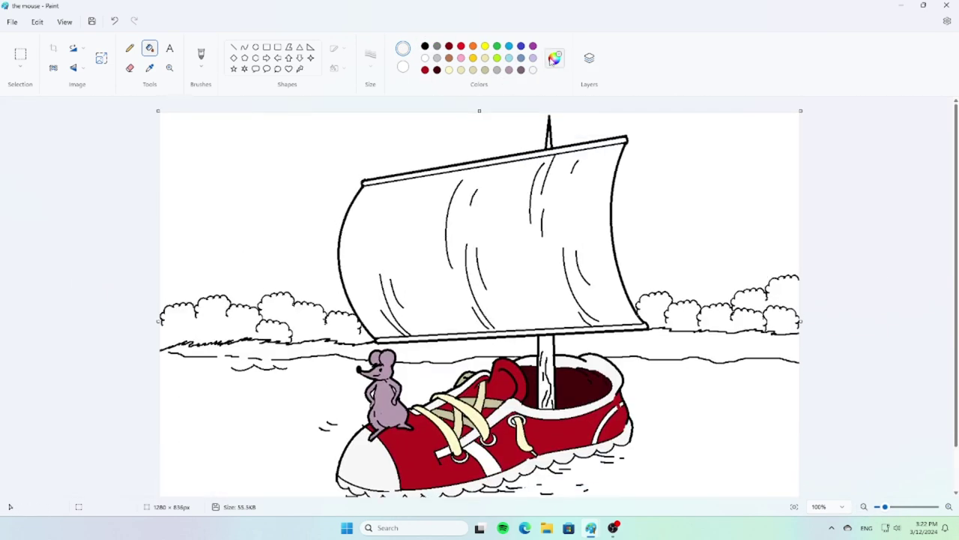
# Step: Fill the whole sail with a pale yellow mixed from the cream colour
pyautogui.click(449, 70)
pyautogui.click(417, 233)
pyautogui.click(555, 57)
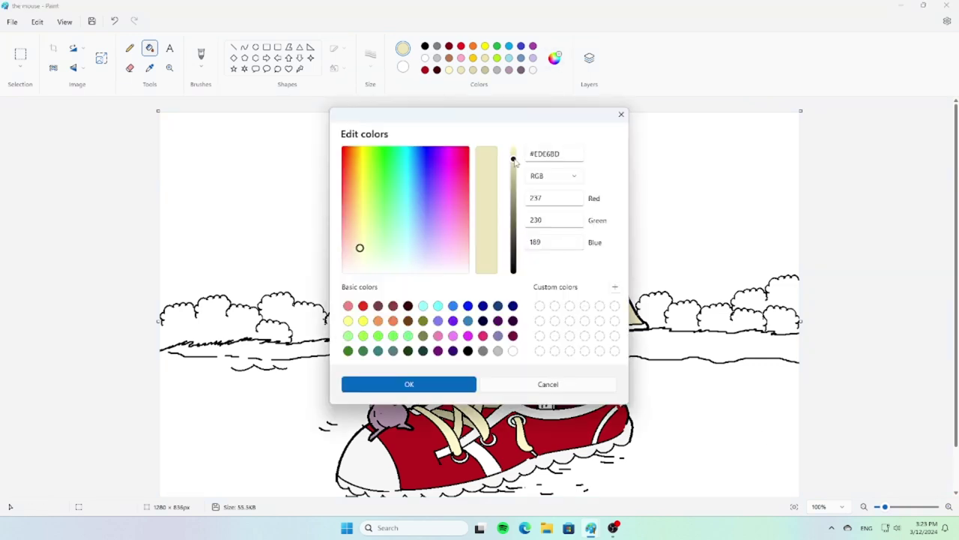
pyautogui.click(364, 242)
pyautogui.click(407, 383)
pyautogui.click(438, 252)
# Step: Mix a reddish brown from orange and fill the mast tip and the lower mast
pyautogui.click(473, 46)
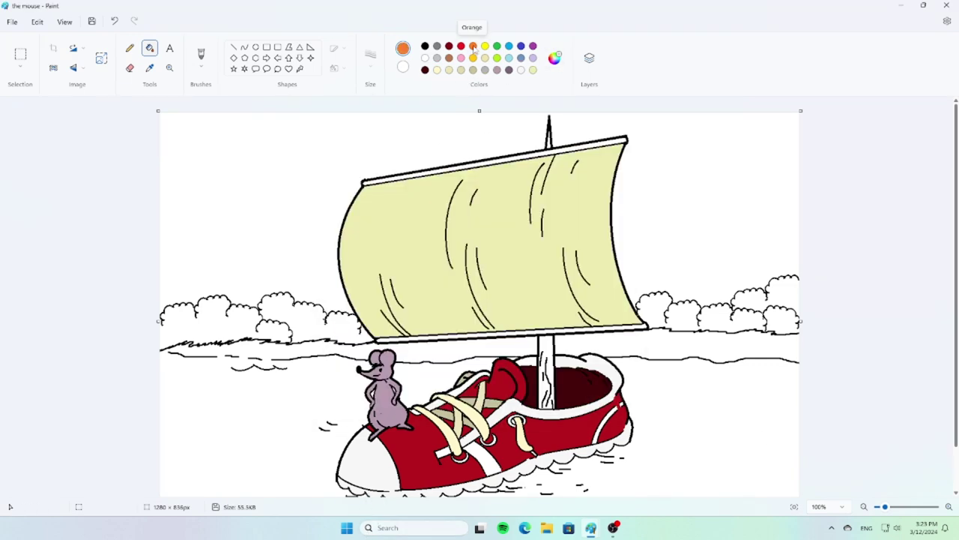
pyautogui.click(555, 58)
pyautogui.click(381, 379)
pyautogui.click(549, 134)
pyautogui.click(547, 374)
pyautogui.click(555, 58)
pyautogui.click(407, 383)
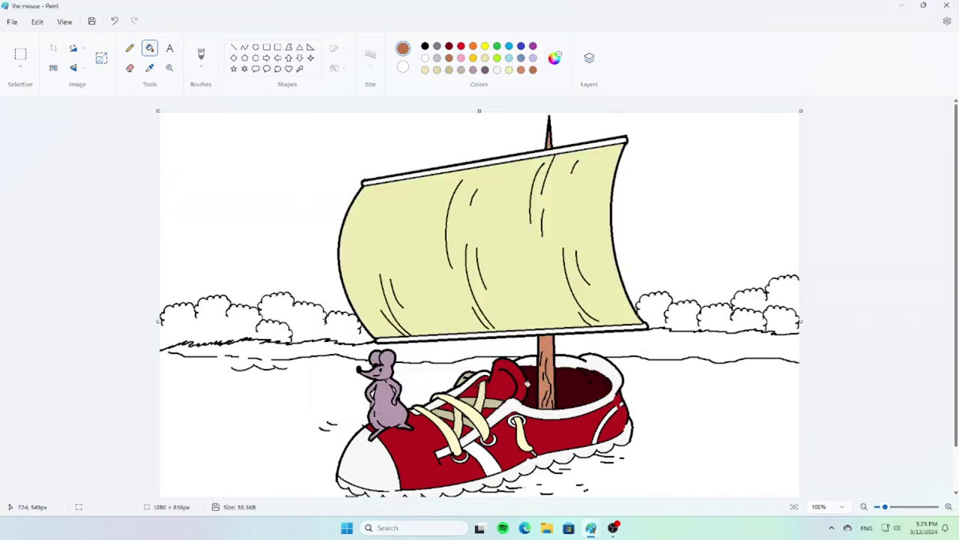
pyautogui.click(548, 375)
# Step: Mix a darker brown, fill the sail's upper and lower yards, and draw brown lines along them to cover the white gaps
pyautogui.click(554, 57)
pyautogui.click(407, 383)
pyautogui.click(510, 332)
pyautogui.click(563, 148)
pyautogui.click(233, 46)
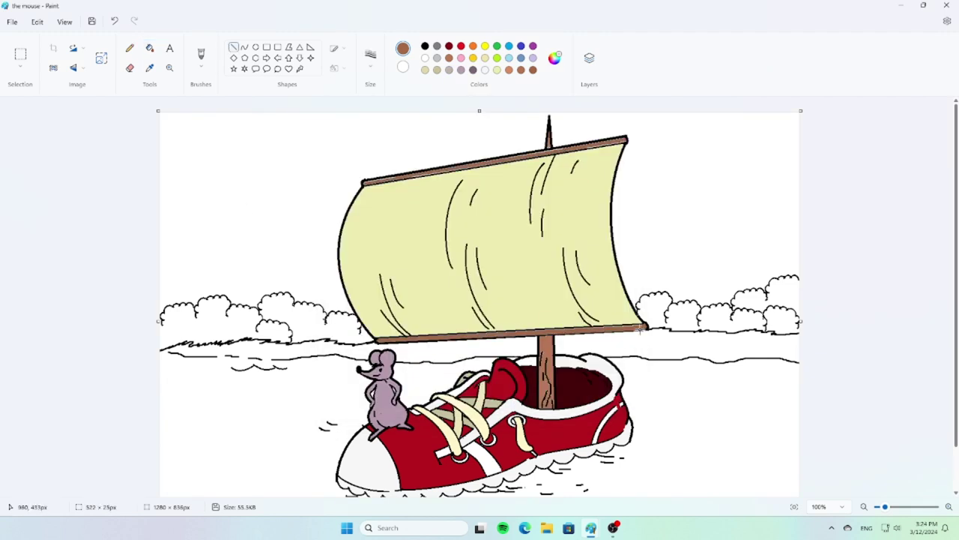
pyautogui.moveTo(362, 182); pyautogui.dragTo(623, 140)
pyautogui.moveTo(643, 323); pyautogui.dragTo(647, 327)
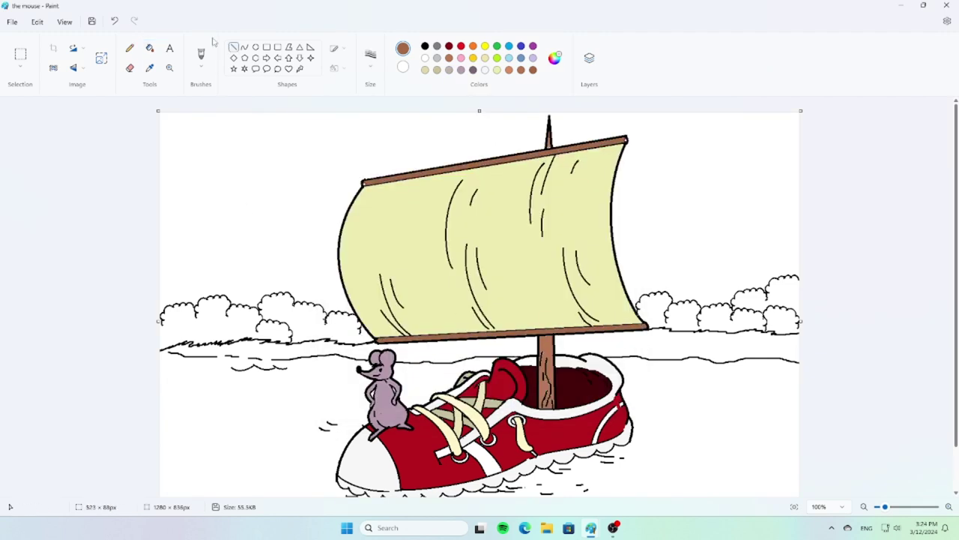
# Step: Mix several dark and mid greens and fill the bushes on both sides of the sail with varied shades
pyautogui.click(149, 48)
pyautogui.click(555, 57)
pyautogui.click(410, 383)
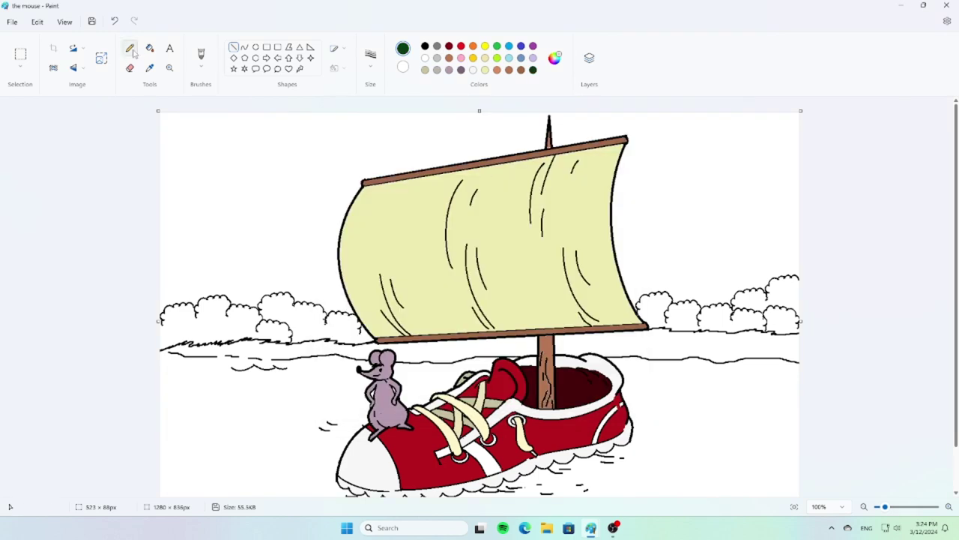
pyautogui.click(777, 300)
pyautogui.click(202, 71)
pyautogui.click(149, 48)
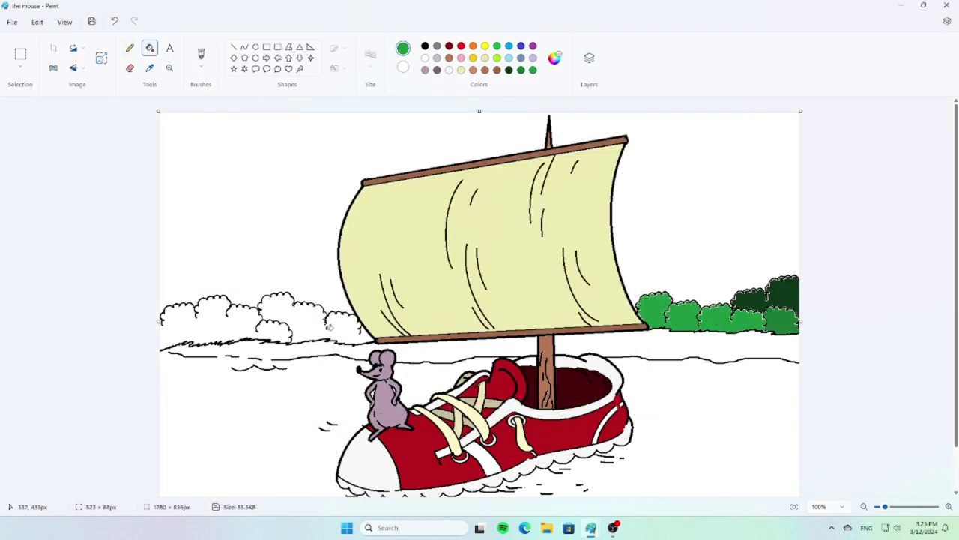
pyautogui.click(555, 58)
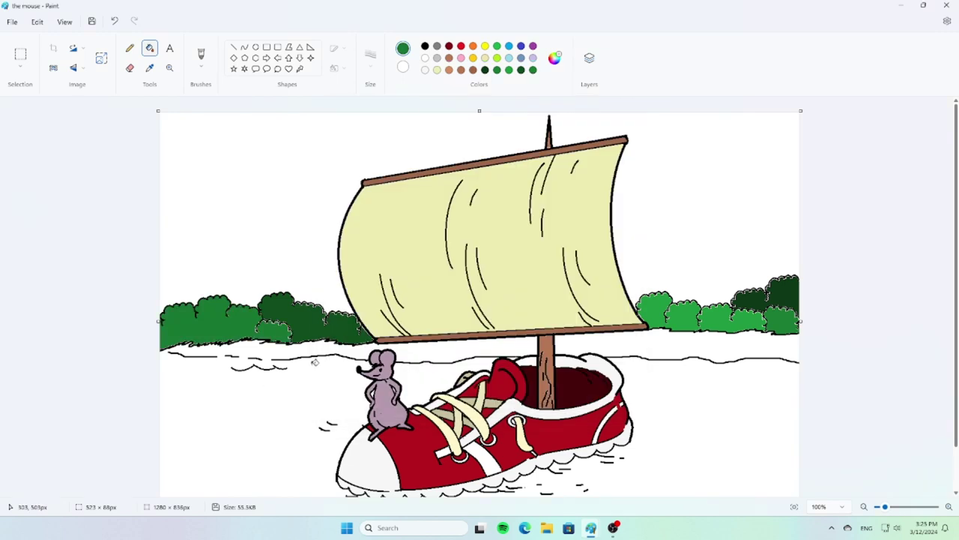
# Step: Mix a sandy tan and fill the strip of shore below the bushes on both sides of the boat
pyautogui.click(554, 58)
pyautogui.click(368, 176)
pyautogui.moveTo(368, 175); pyautogui.dragTo(356, 225)
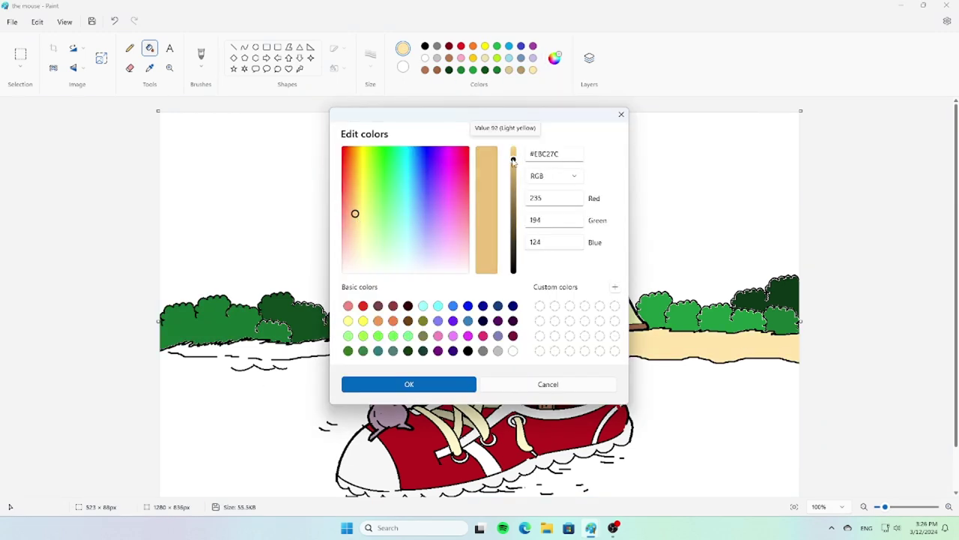
pyautogui.click(349, 225)
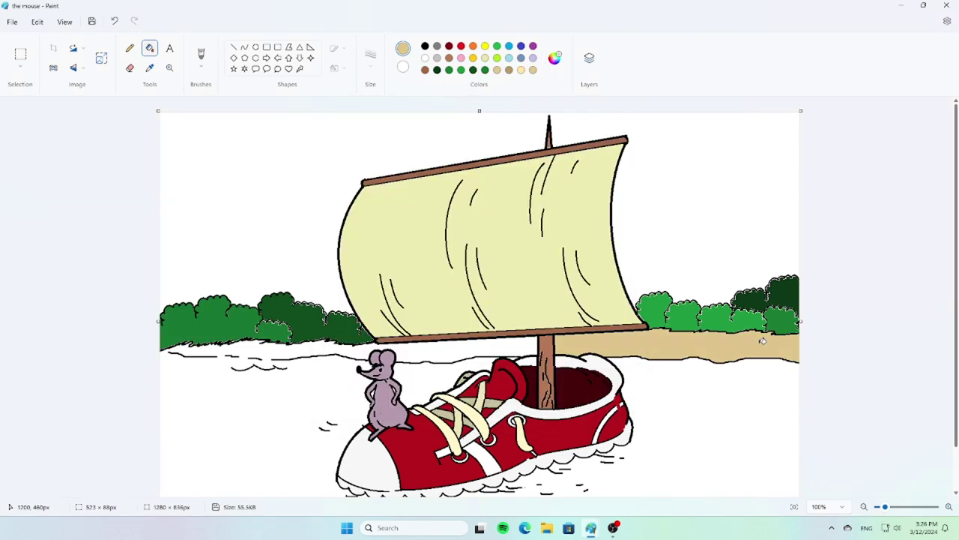
pyautogui.click(129, 47)
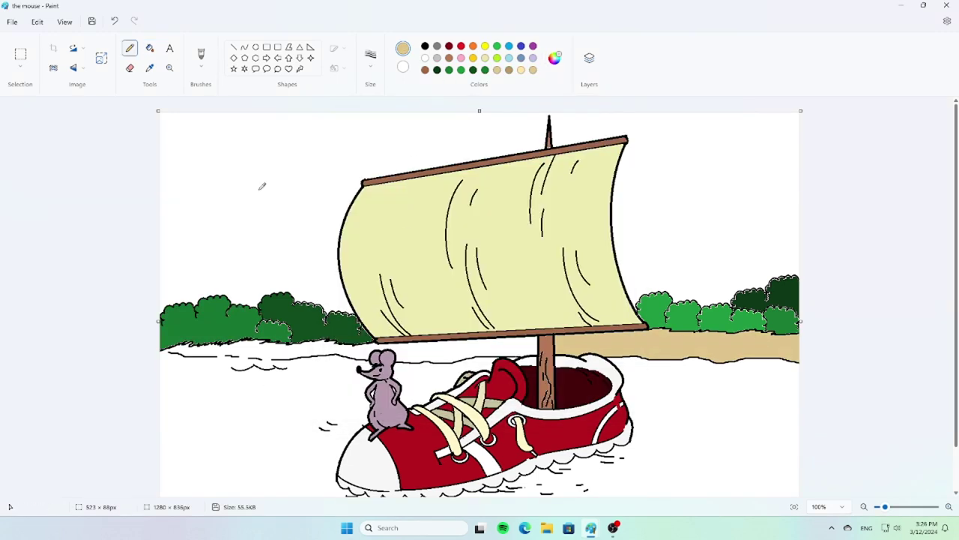
pyautogui.click(150, 48)
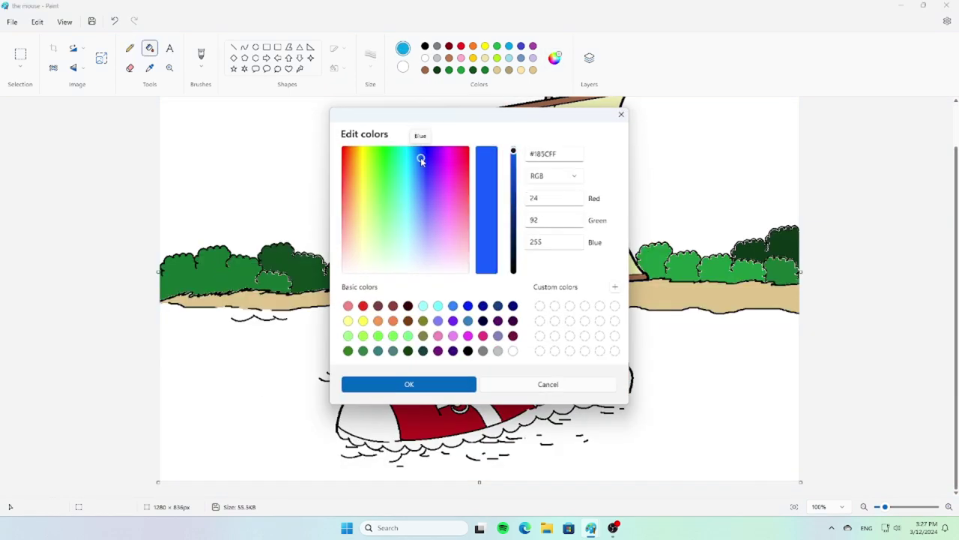
# Step: Mix a bright sky blue and fill the water around the shoe boat
pyautogui.moveTo(422, 156)
pyautogui.mouseDown()
pyautogui.moveTo(407, 170)
pyautogui.moveTo(409, 160)
pyautogui.mouseUp()
pyautogui.click(409, 384)
pyautogui.click(414, 452)
pyautogui.scroll(3, 402, 301)
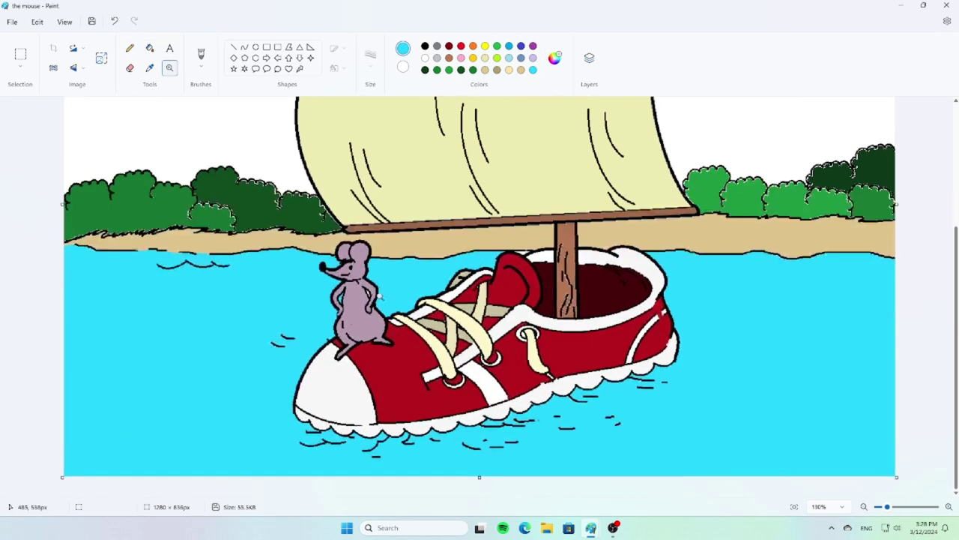
pyautogui.scroll(-2, 340, 330)
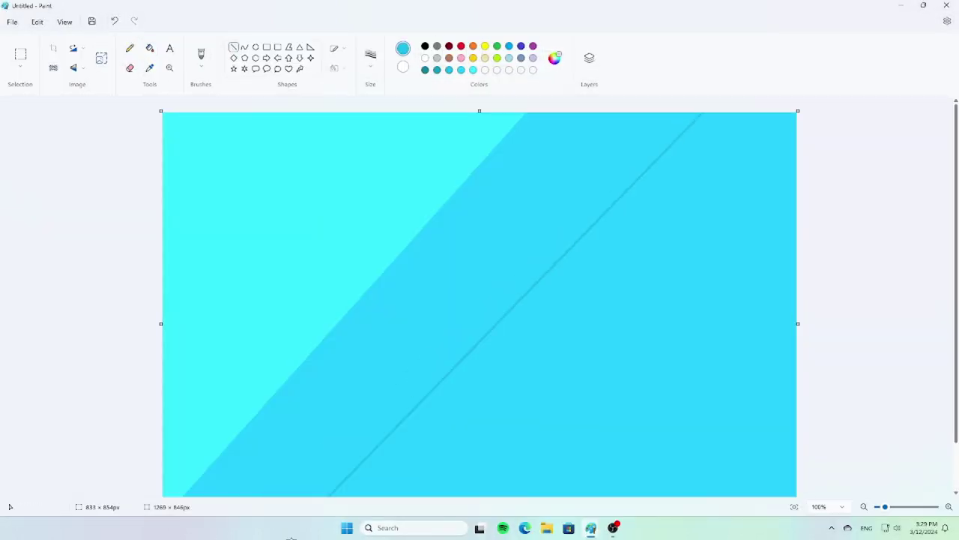
# Step: Draw another diagonal line across the blue gradient canvas and fill the band above it a slightly darker turquoise
pyautogui.click(437, 70)
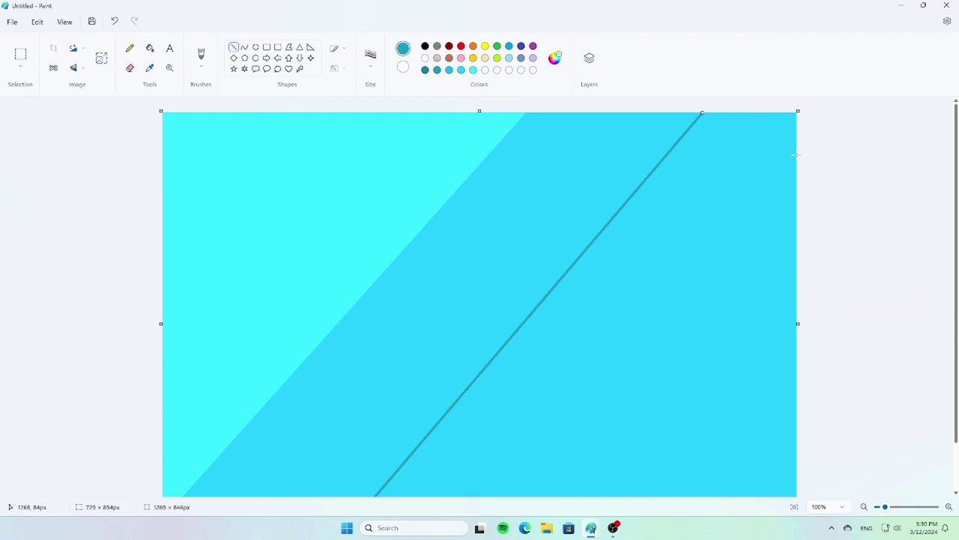
pyautogui.moveTo(796, 162); pyautogui.dragTo(483, 498)
pyautogui.click(150, 48)
pyautogui.click(603, 314)
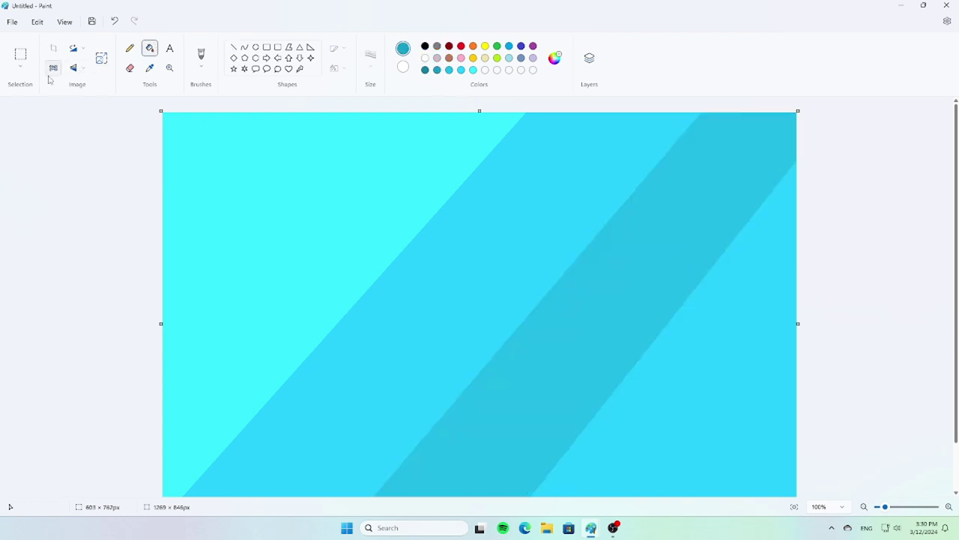
# Step: Draw a further diagonal near the canvas's lower-right corner, then fill the corner dark teal and the band beside it medium teal
pyautogui.click(234, 47)
pyautogui.scroll(-1, 479, 300)
pyautogui.moveTo(796, 238); pyautogui.dragTo(597, 481)
pyautogui.click(150, 48)
pyautogui.click(734, 409)
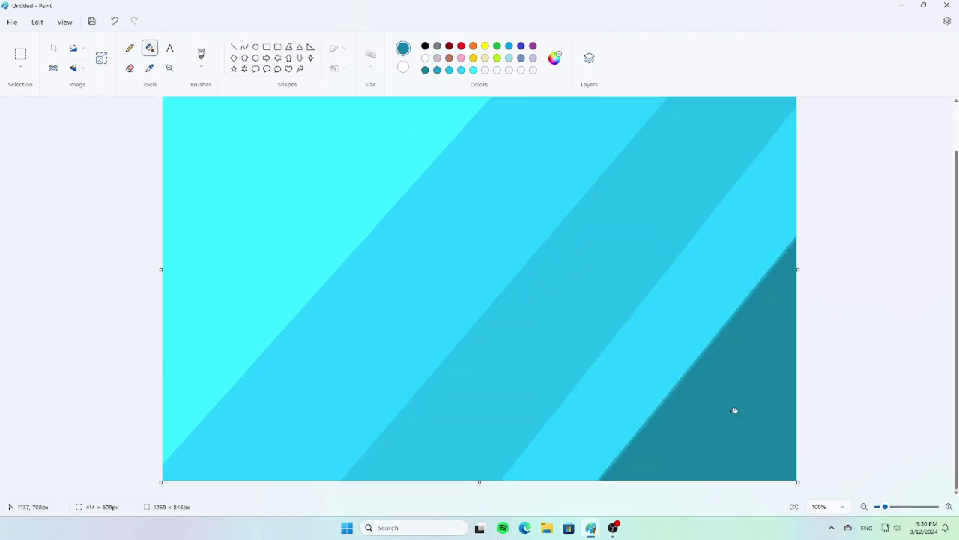
pyautogui.click(650, 319)
# Step: Mix a deeper dark teal and refill the canvas's lower-right corner with it
pyautogui.click(554, 58)
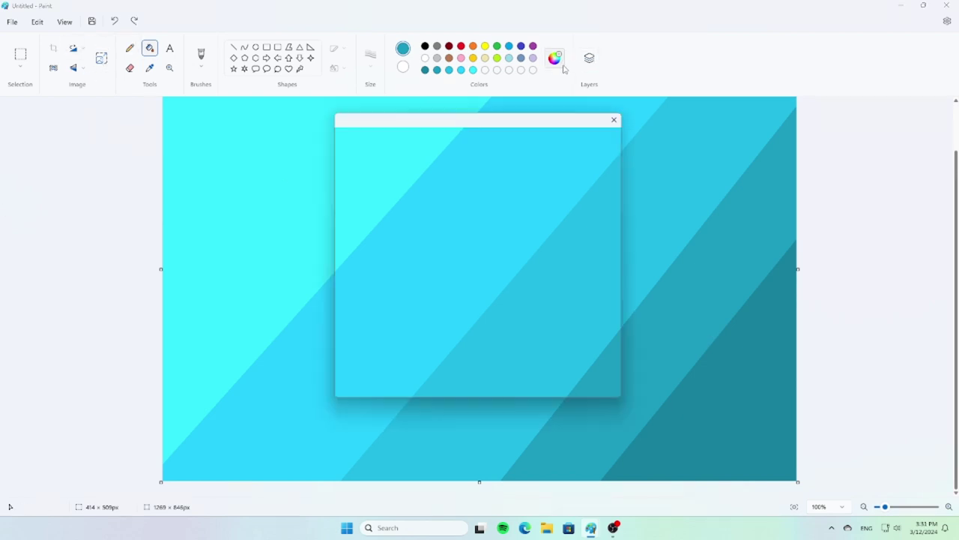
pyautogui.click(419, 385)
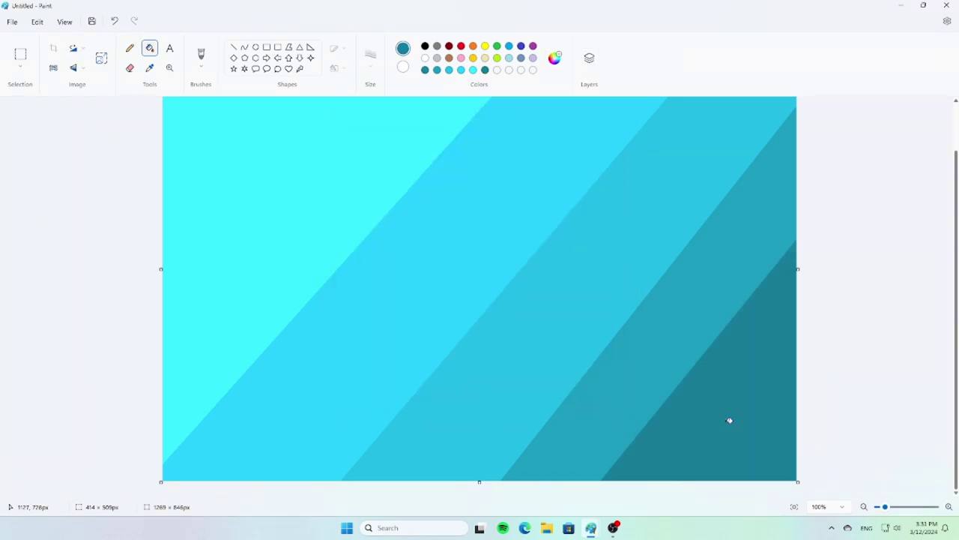
pyautogui.click(554, 58)
pyautogui.moveTo(481, 195); pyautogui.dragTo(482, 217)
pyautogui.click(452, 388)
pyautogui.click(660, 419)
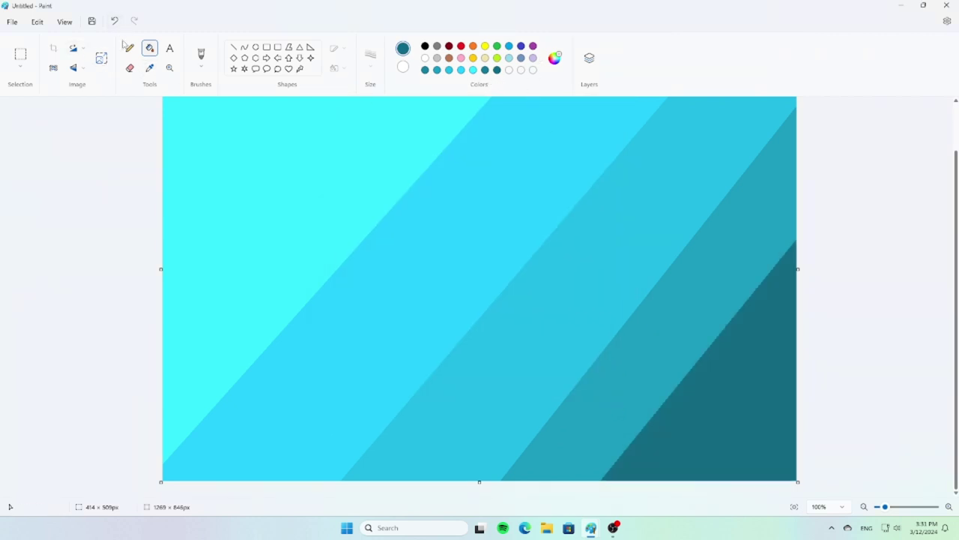
# Step: Resize the striped image to 1 pixel wide without keeping the aspect ratio
pyautogui.click(101, 58)
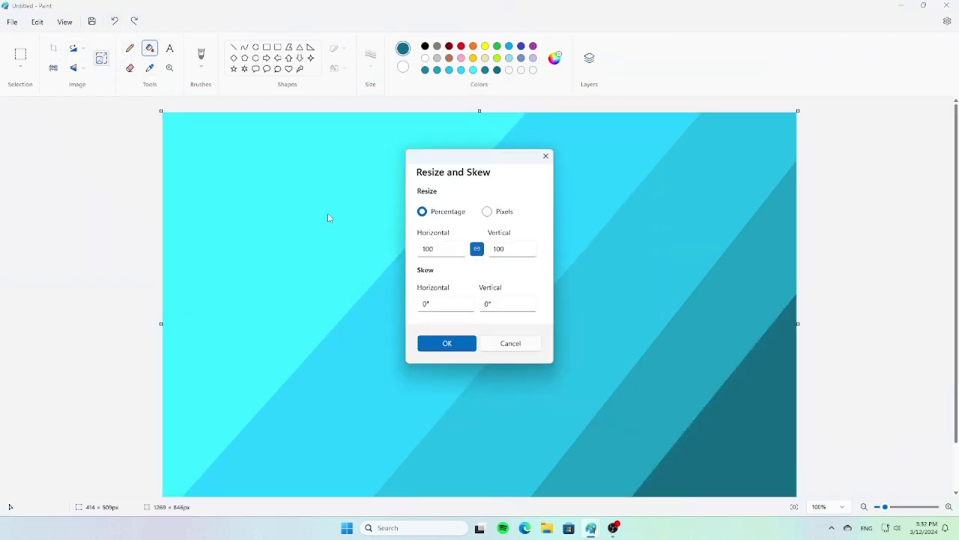
pyautogui.click(487, 211)
pyautogui.doubleClick(441, 249)
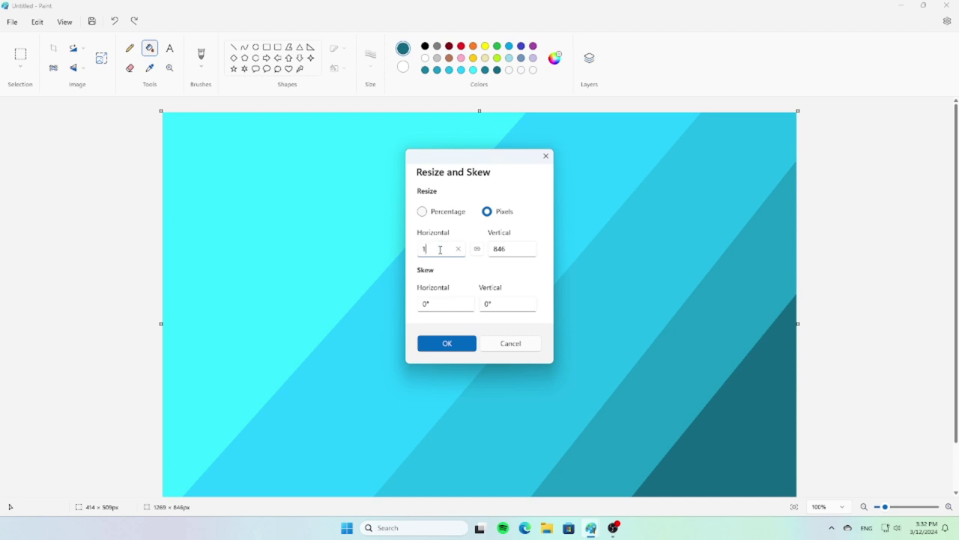
pyautogui.write('1')
pyautogui.click(447, 343)
# Step: Stretch the image back to 1269 pixels wide without keeping the aspect ratio to form a smooth vertical gradient
pyautogui.click(101, 59)
pyautogui.click(487, 211)
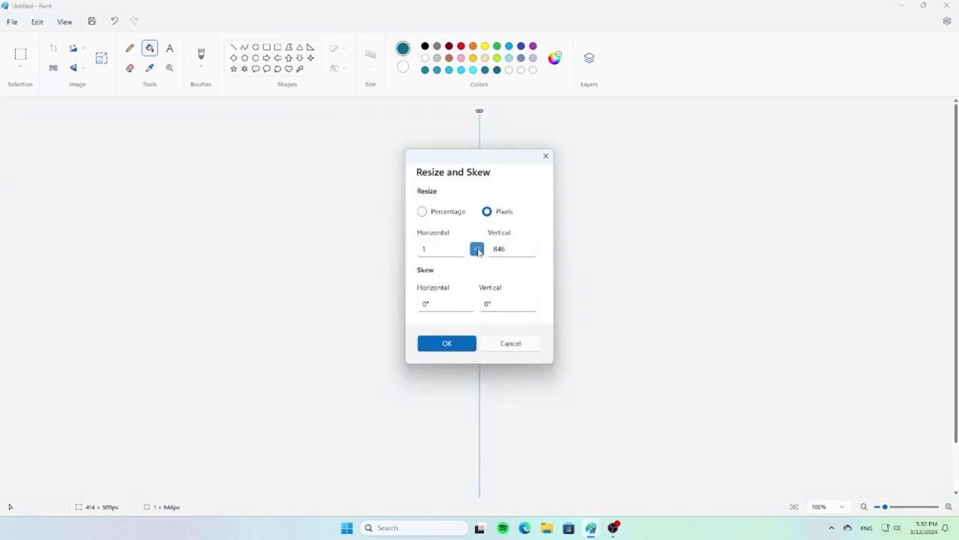
pyautogui.doubleClick(455, 255)
pyautogui.write('1269')
pyautogui.press('Return')
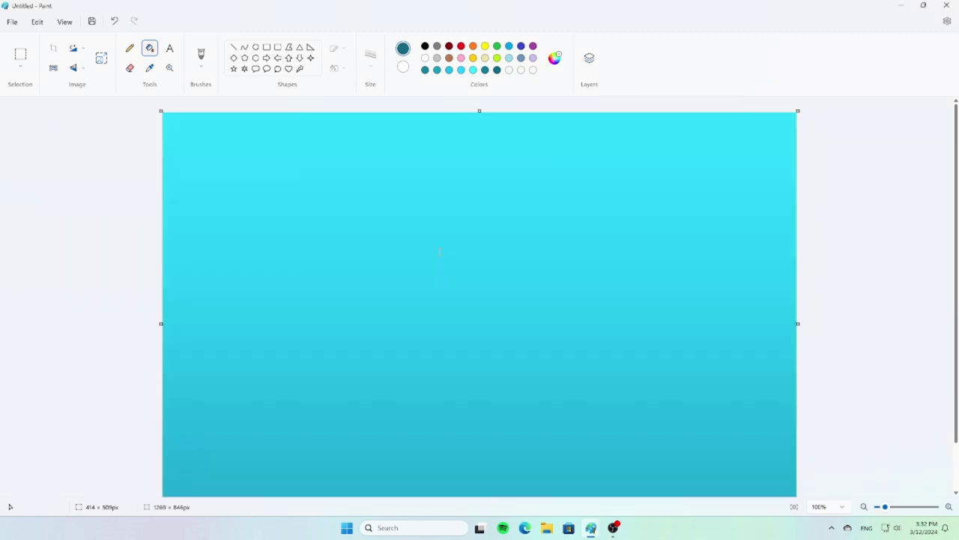
# Step: Select the whole gradient, compress it to 423 px high at the upper half of the canvas, and widen it to 1305 px
pyautogui.scroll(-1, 760, 422)
pyautogui.click(21, 66)
pyautogui.click(22, 81)
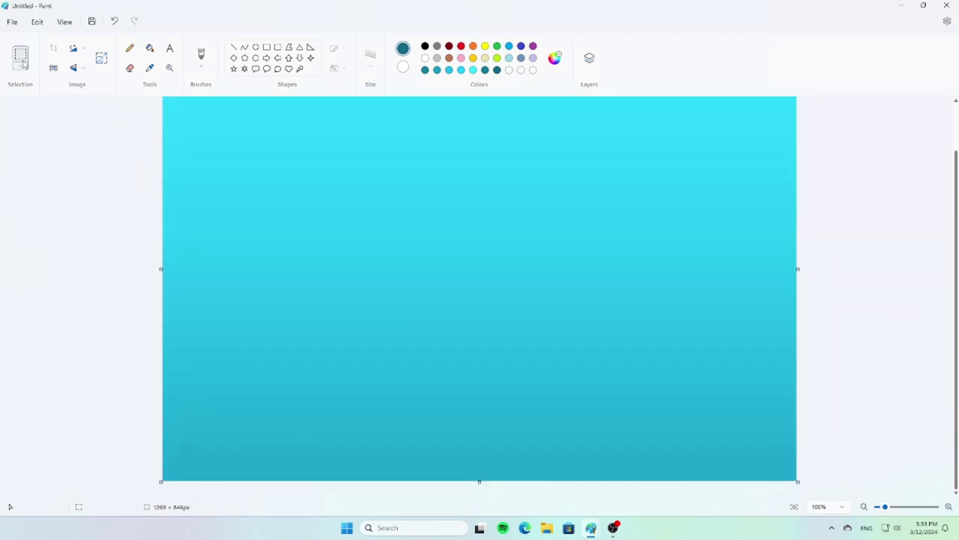
pyautogui.scroll(1, 485, 477)
pyautogui.scroll(-1, 484, 477)
pyautogui.scroll(1, 484, 476)
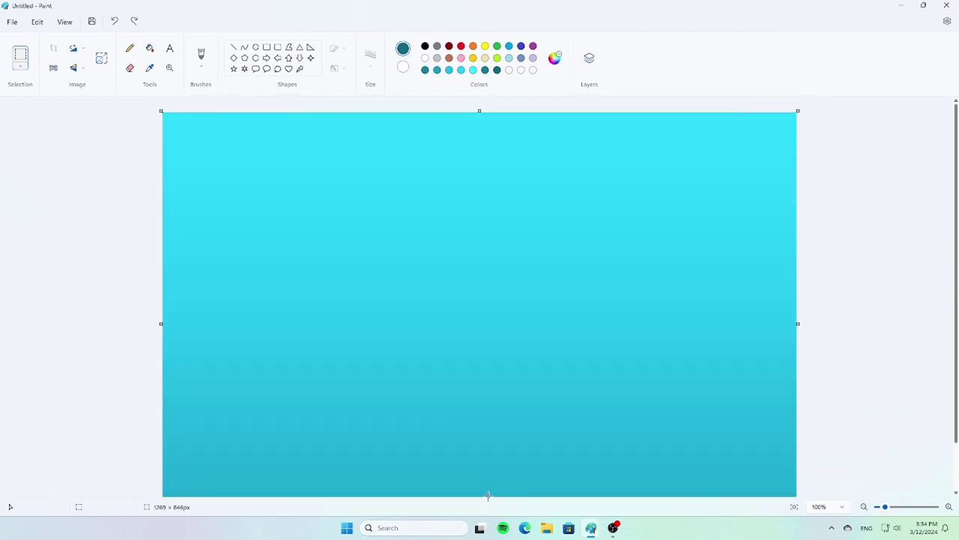
pyautogui.scroll(-1, 484, 477)
pyautogui.click(21, 66)
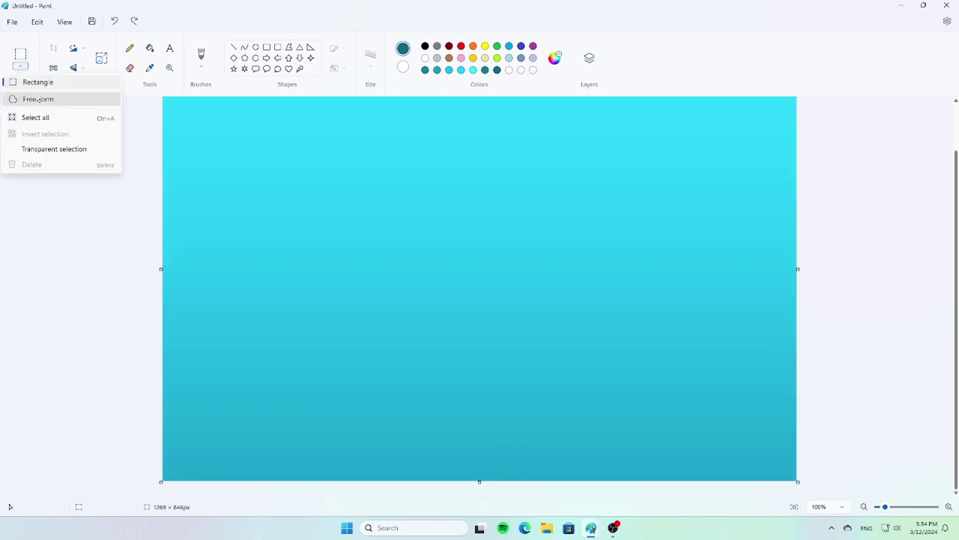
pyautogui.click(30, 115)
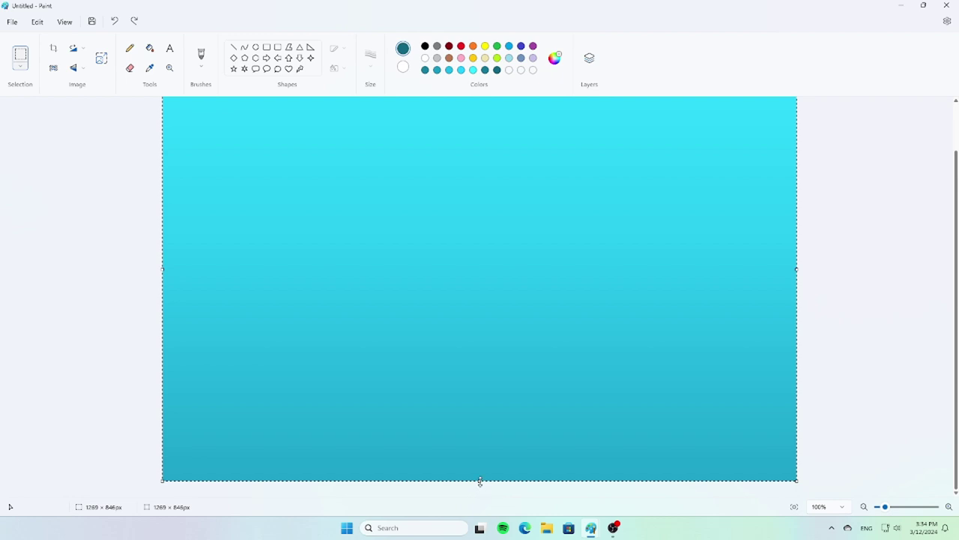
pyautogui.moveTo(480, 482); pyautogui.dragTo(482, 254)
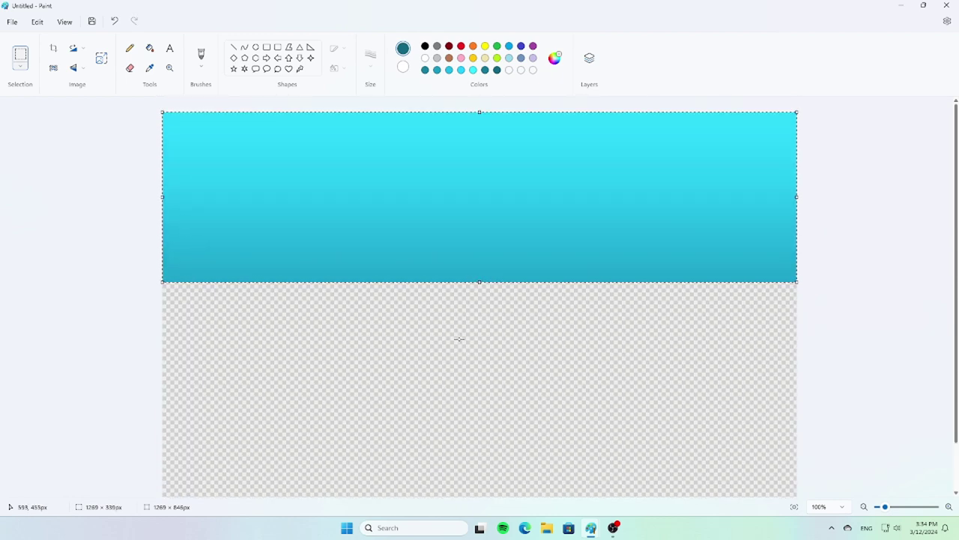
pyautogui.moveTo(477, 294); pyautogui.dragTo(479, 326)
pyautogui.scroll(-1, 830, 379)
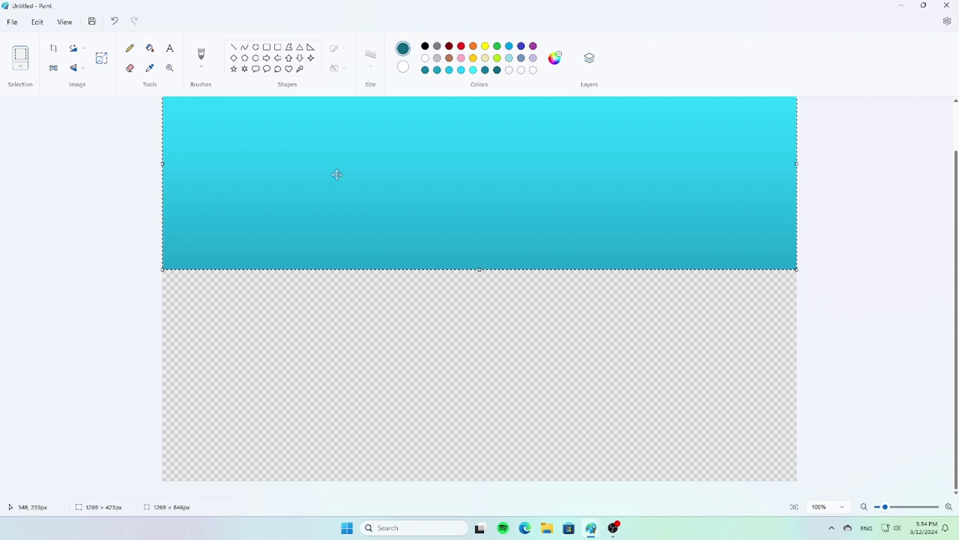
pyautogui.scroll(1, 336, 174)
pyautogui.moveTo(801, 217); pyautogui.dragTo(805, 217)
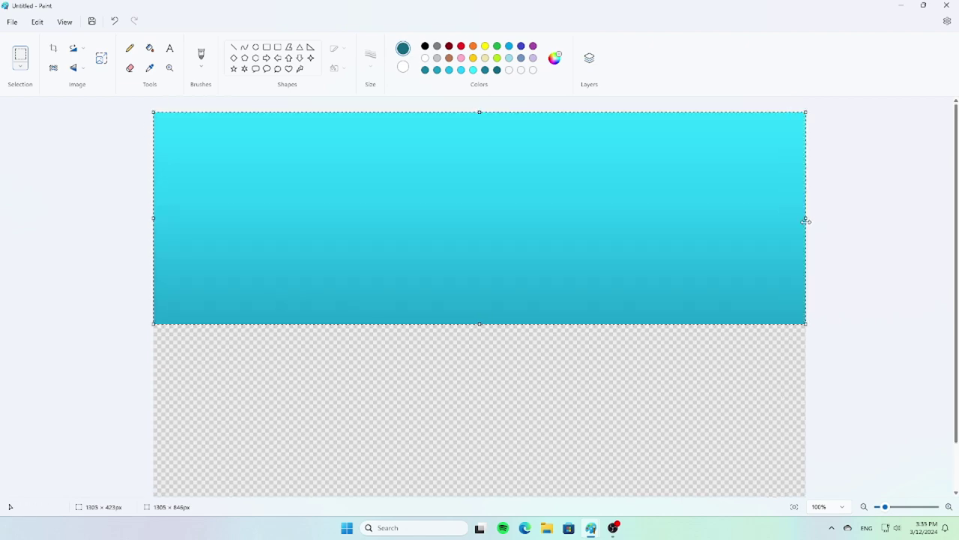
# Step: Switch to the coloured mouse picture's window, select the entire picture and copy it
pyautogui.moveTo(591, 528)
pyautogui.click(547, 483)
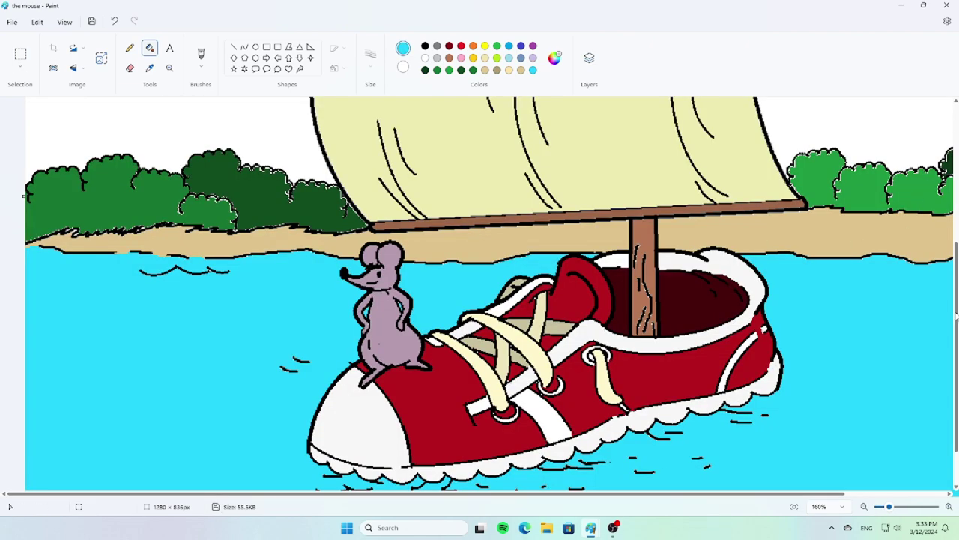
pyautogui.moveTo(956, 318)
pyautogui.mouseDown()
pyautogui.moveTo(956, 338)
pyautogui.moveTo(956, 330)
pyautogui.mouseUp()
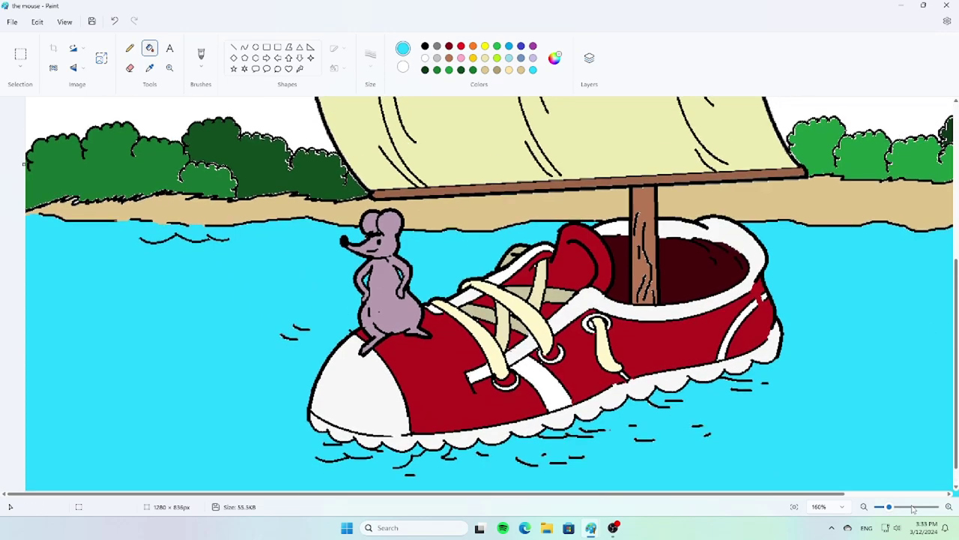
pyautogui.click(863, 507)
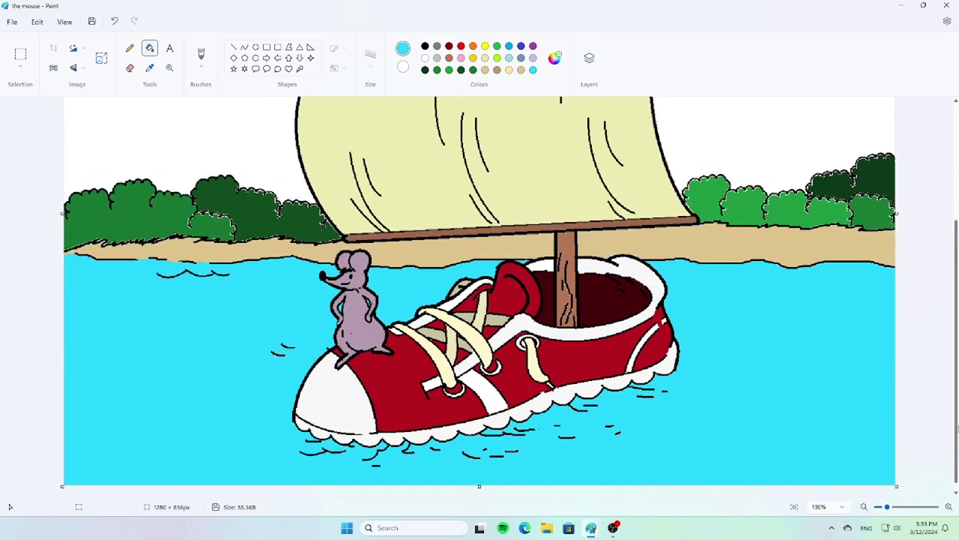
pyautogui.click(863, 506)
pyautogui.click(864, 507)
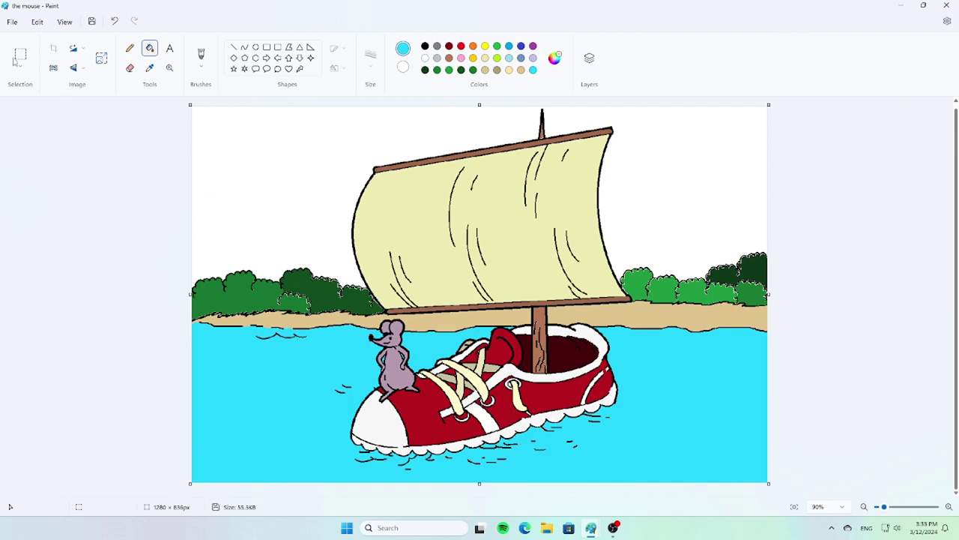
pyautogui.click(22, 67)
pyautogui.click(38, 118)
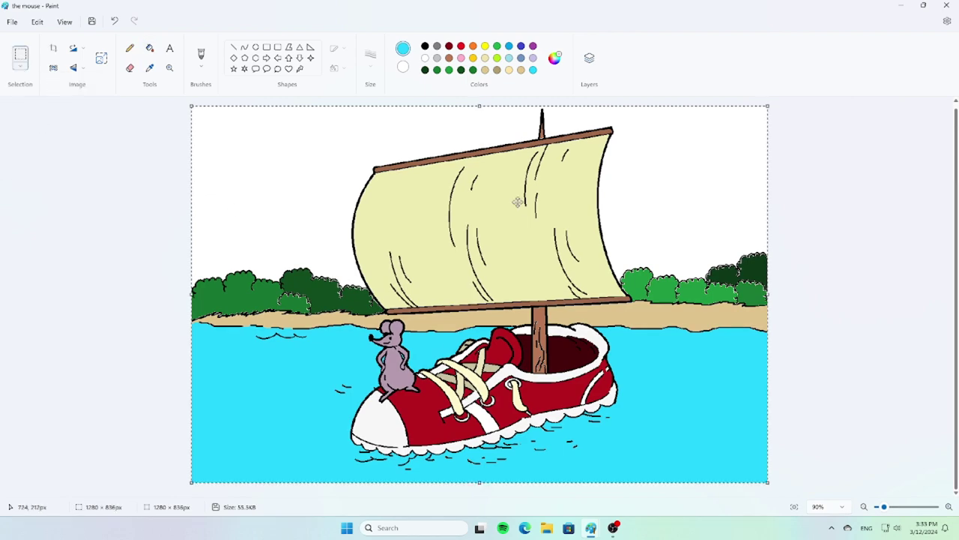
pyautogui.rightClick(516, 200)
pyautogui.click(557, 227)
# Step: Switch back to the gradient image, paste the copied picture over it and remove the picture's background
pyautogui.hotkey('alt', 'Tab')
pyautogui.rightClick(512, 260)
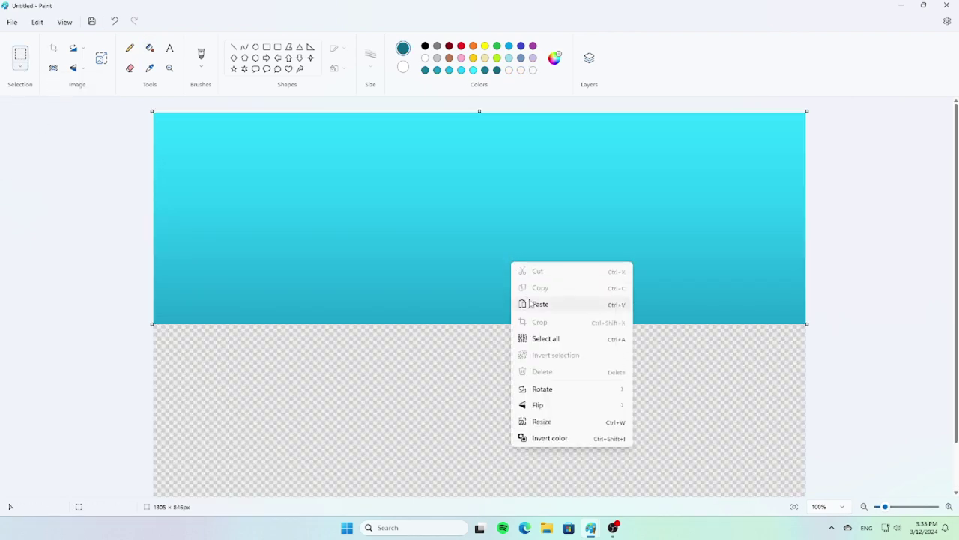
pyautogui.click(538, 302)
pyautogui.click(53, 72)
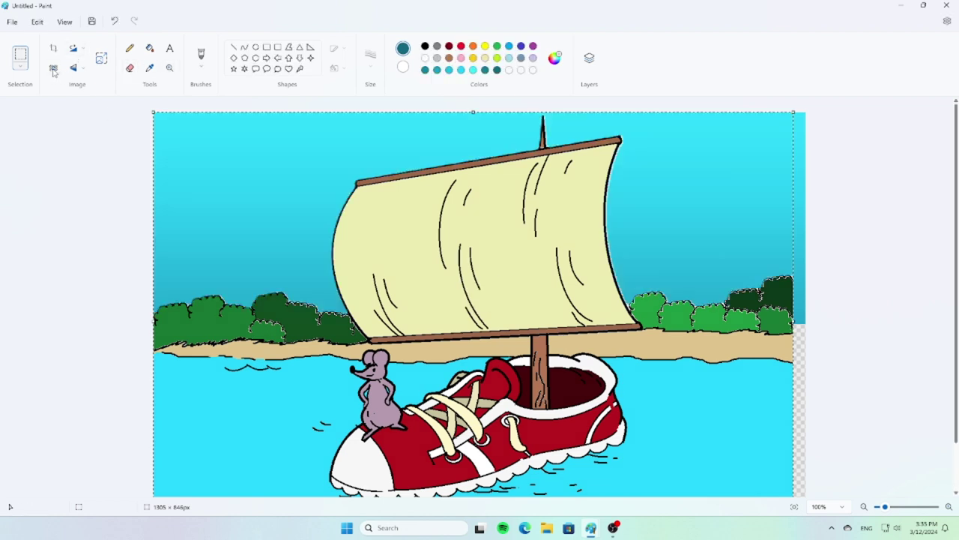
# Step: Trim the canvas to the pasted picture's edges, making it 1278 × 833 px
pyautogui.scroll(-1, 561, 336)
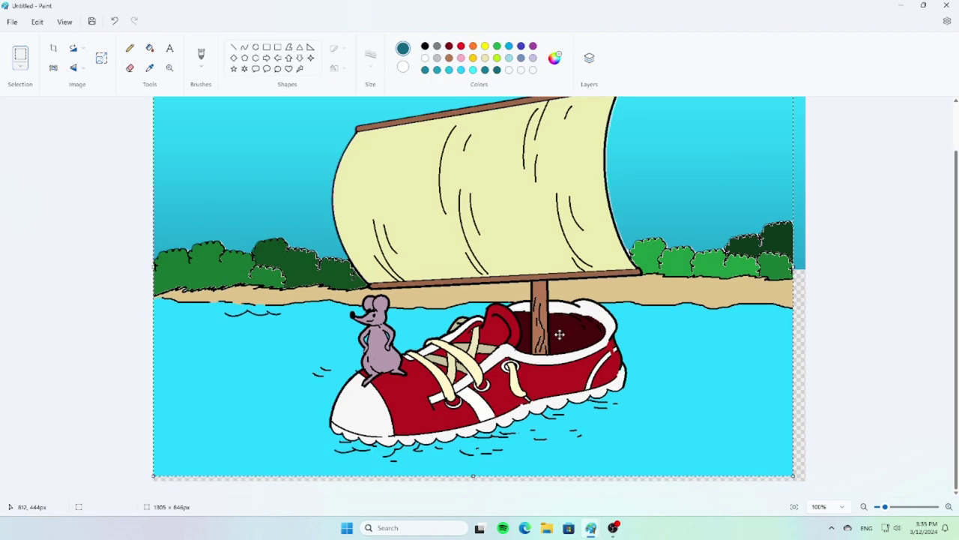
pyautogui.scroll(1, 559, 333)
pyautogui.scroll(-1, 824, 326)
pyautogui.scroll(1, 150, 284)
pyautogui.scroll(-1, 495, 479)
pyautogui.moveTo(480, 474); pyautogui.dragTo(792, 286)
pyautogui.scroll(1, 841, 290)
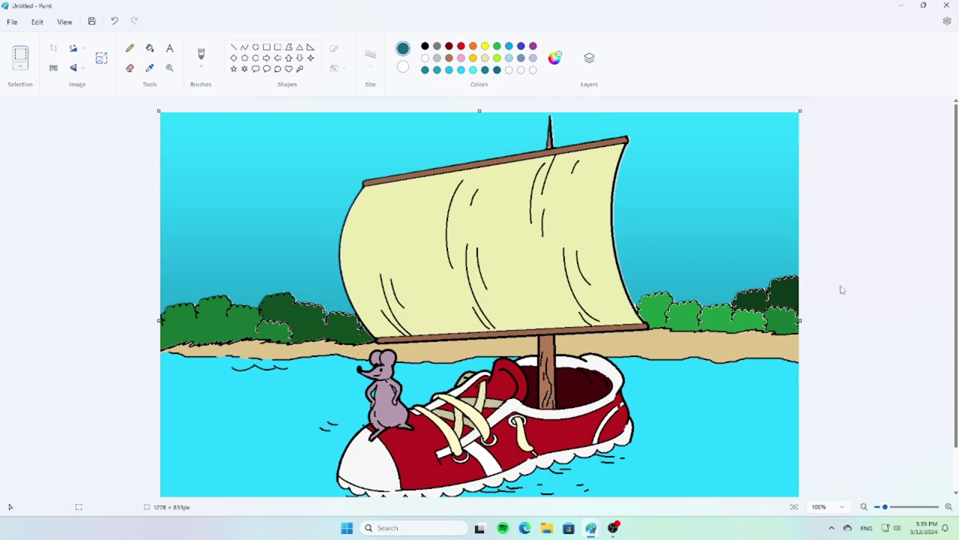
# Step: Fill the water around the sneaker boat with a brighter cyan
pyautogui.scroll(-1, 841, 289)
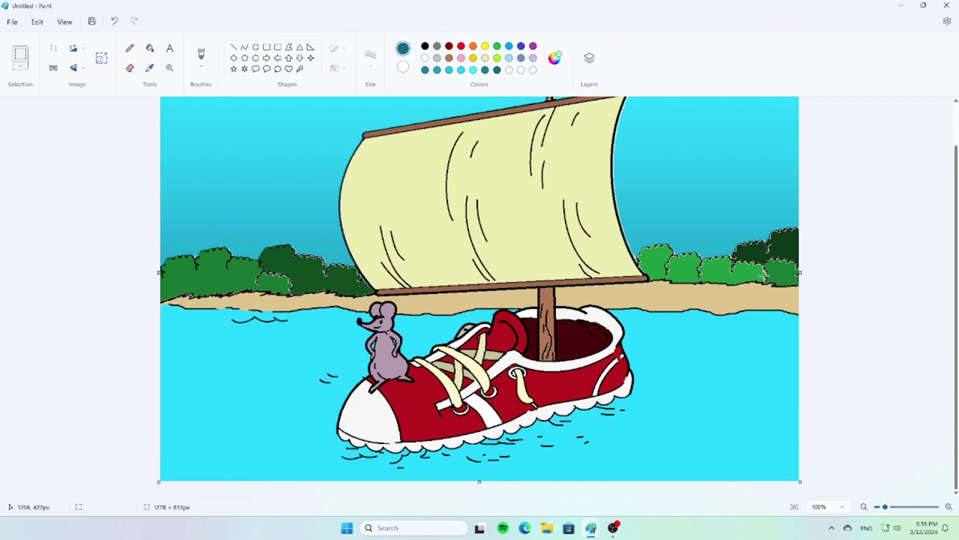
pyautogui.scroll(1, 747, 225)
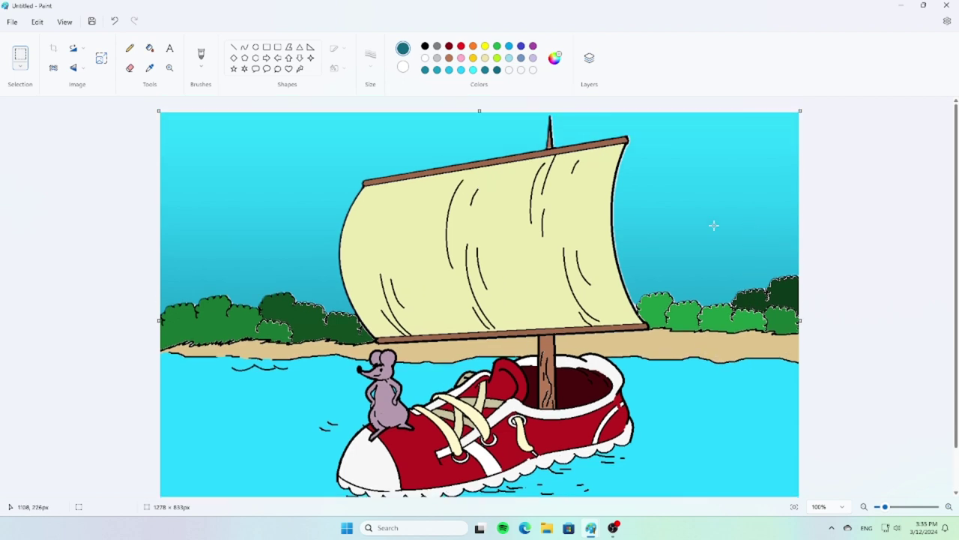
pyautogui.scroll(-1, 825, 345)
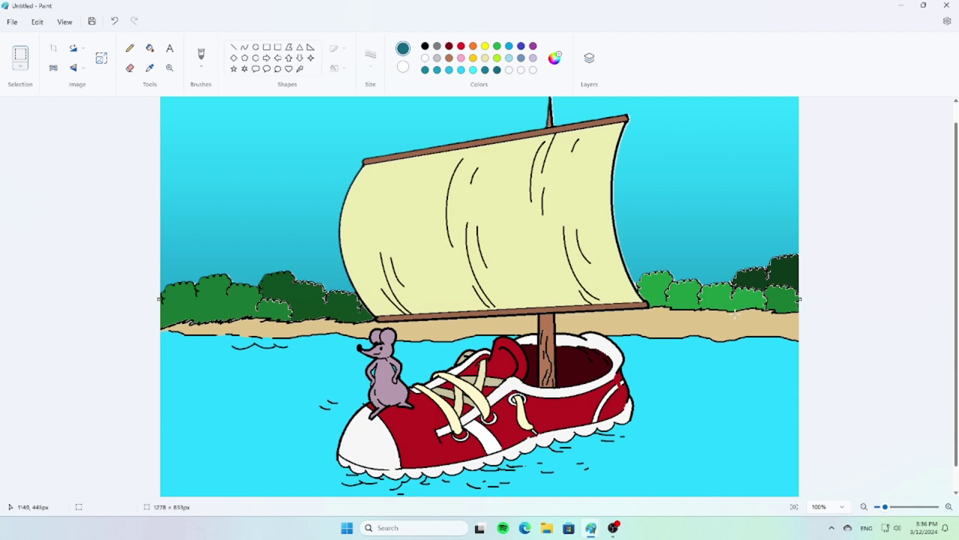
pyautogui.click(473, 70)
pyautogui.click(149, 68)
pyautogui.click(150, 47)
pyautogui.click(230, 389)
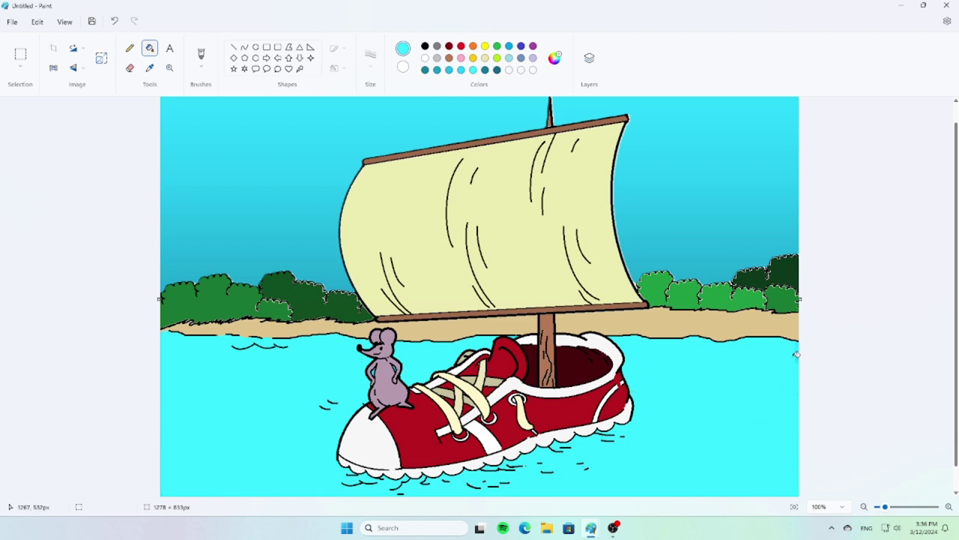
# Step: Brush dark green over the white fringes of the dark bushes on the right-hand shore, undoing the stray stroke
pyautogui.scroll(1, 731, 440)
pyautogui.hotkey('ctrl', '+')
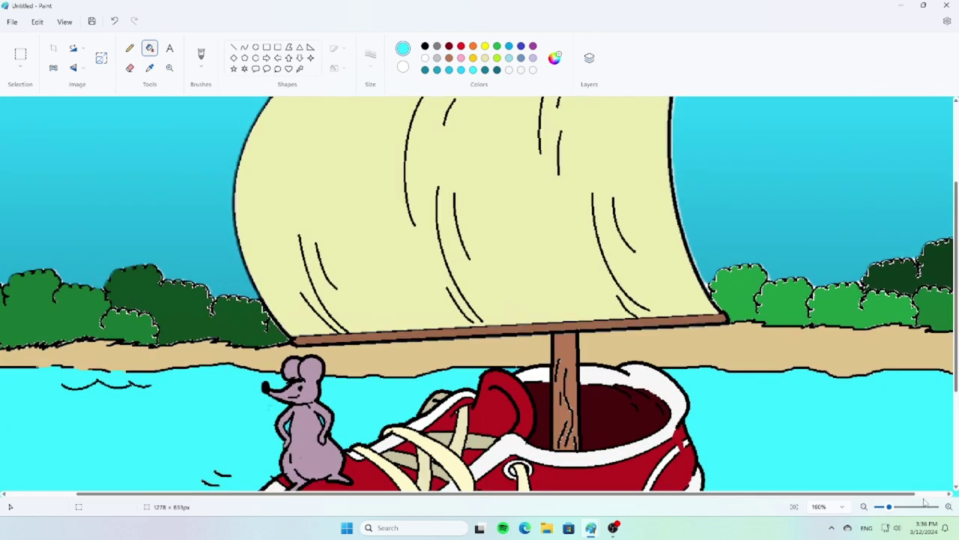
pyautogui.click(201, 54)
pyautogui.scroll(1, 930, 291)
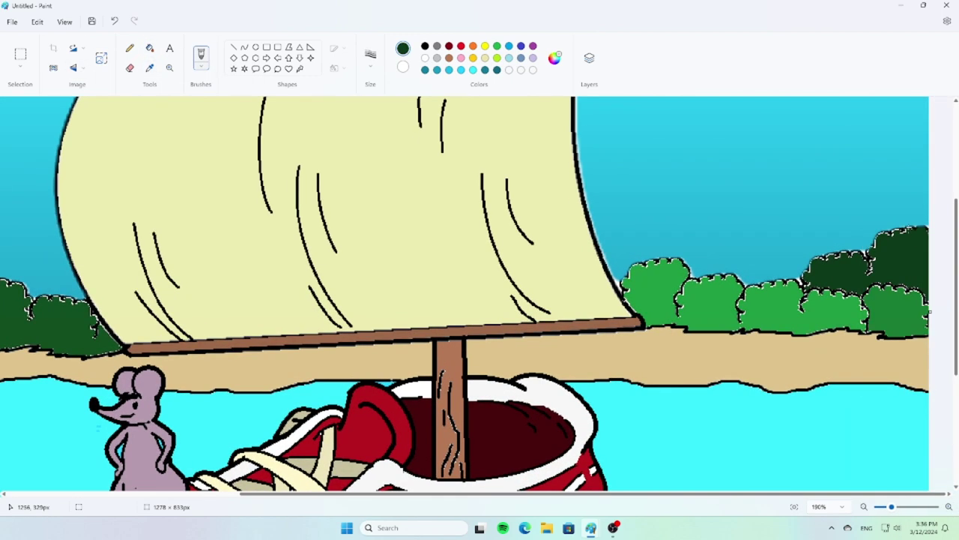
pyautogui.moveTo(872, 250)
pyautogui.mouseDown()
pyautogui.moveTo(872, 271)
pyautogui.moveTo(836, 254)
pyautogui.moveTo(825, 264)
pyautogui.mouseUp()
pyautogui.hotkey('ctrl', 'z')
# Step: Sample the bright green of the bushes right of the sail and brush it over their white edges
pyautogui.click(150, 67)
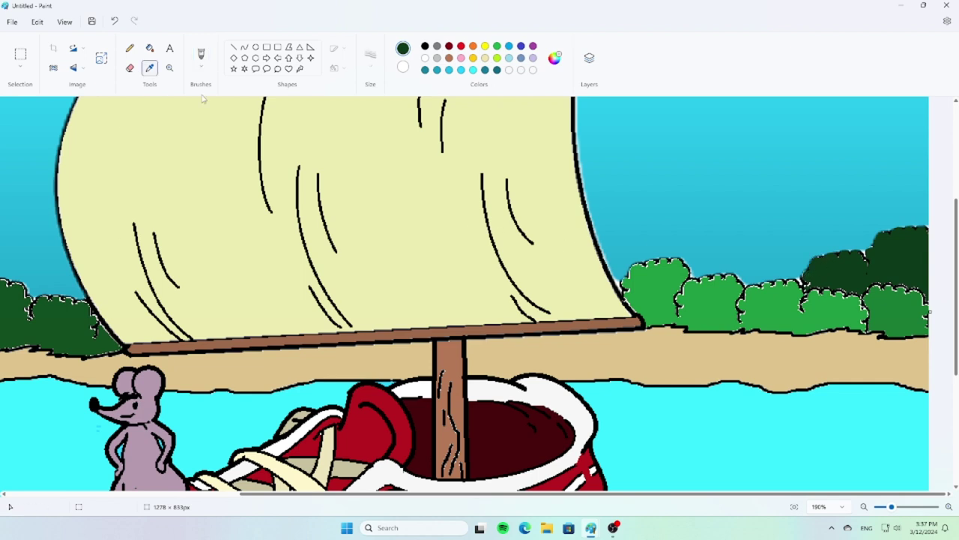
pyautogui.click(781, 283)
pyautogui.moveTo(768, 282)
pyautogui.mouseDown()
pyautogui.moveTo(760, 285)
pyautogui.moveTo(801, 300)
pyautogui.mouseUp()
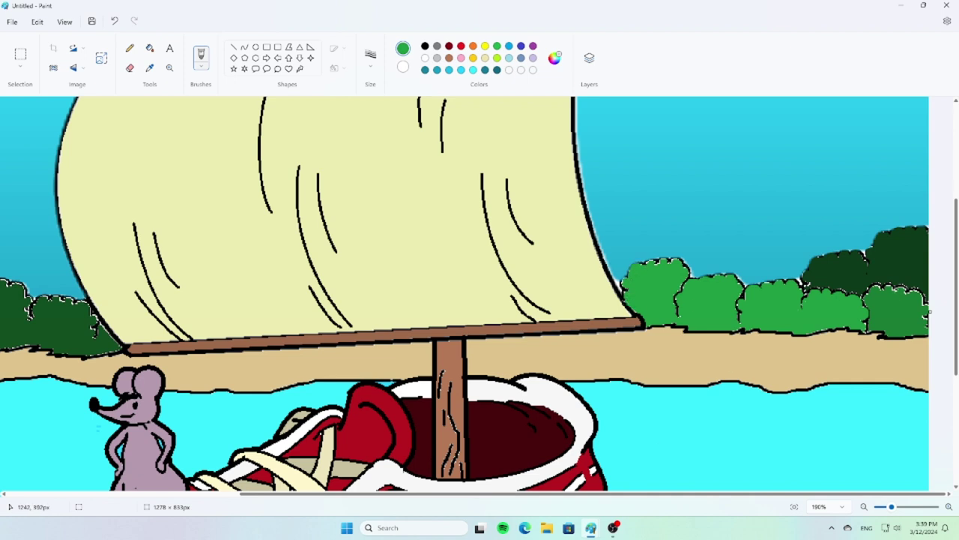
# Step: Adjust the brush size, cover the white edges of the rightmost medium-green bush in its own green, and sample dark green
pyautogui.press('i')
pyautogui.click(895, 299)
pyautogui.click(370, 56)
pyautogui.click(382, 128)
pyautogui.click(201, 66)
pyautogui.click(199, 66)
pyautogui.press('i')
pyautogui.click(888, 286)
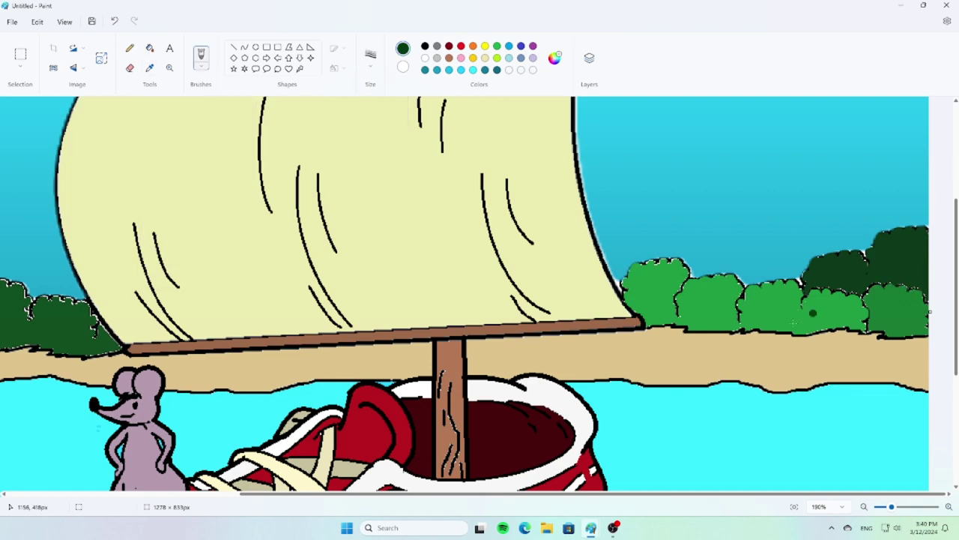
# Step: Paint over the white edges of the bushes on the left-hand shore with matching dark and medium greens
pyautogui.hscroll(-5, 30, 309)
pyautogui.moveTo(324, 280); pyautogui.dragTo(290, 279)
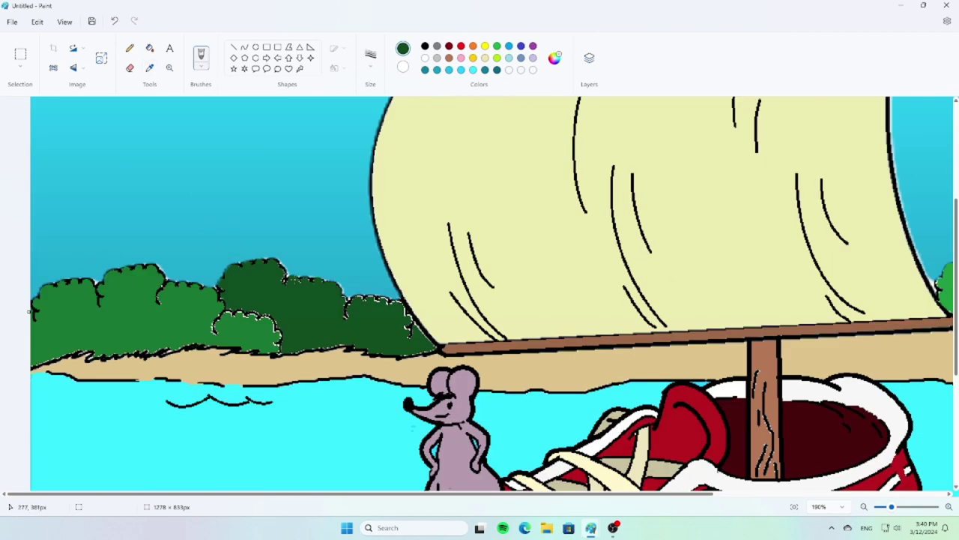
pyautogui.moveTo(410, 315)
pyautogui.mouseDown()
pyautogui.moveTo(396, 301)
pyautogui.moveTo(364, 299)
pyautogui.mouseUp()
pyautogui.hotkey('ctrl', 'z')
pyautogui.hotkey('ctrl', 'z')
pyautogui.click(214, 328)
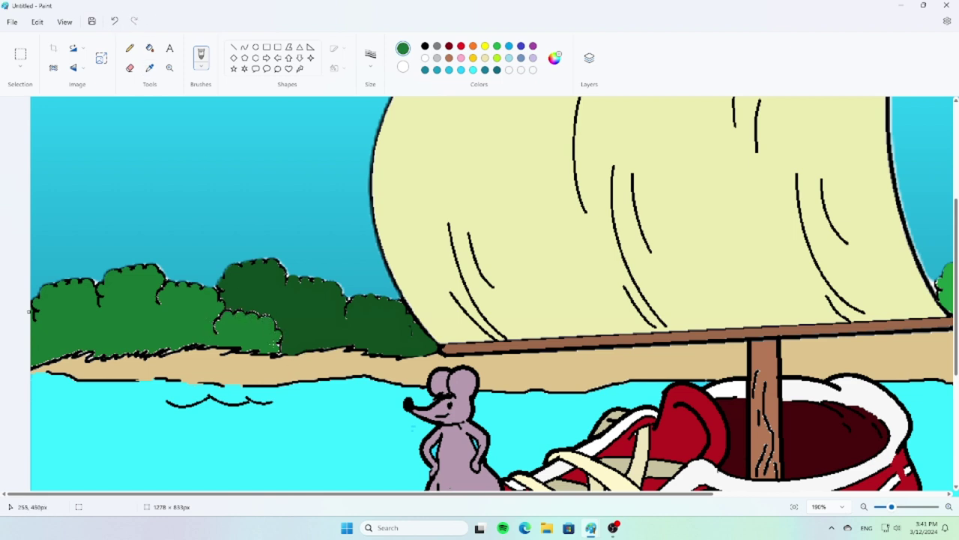
pyautogui.click(274, 318)
# Step: Try a brush touch-up on the mast in its own sampled brown and undo it
pyautogui.click(768, 428)
pyautogui.hotkey('ctrl', 'z')
pyautogui.scroll(-5, 528, 277)
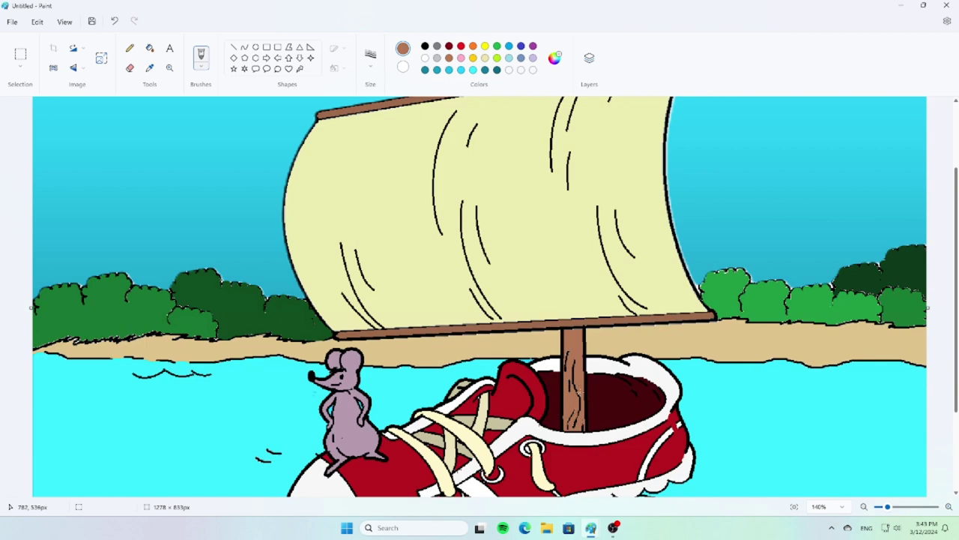
# Step: Review the whole picture and sample the water's cyan beside the shoe's toe as the drawing colour
pyautogui.click(864, 507)
pyautogui.click(864, 507)
pyautogui.click(864, 507)
pyautogui.click(864, 507)
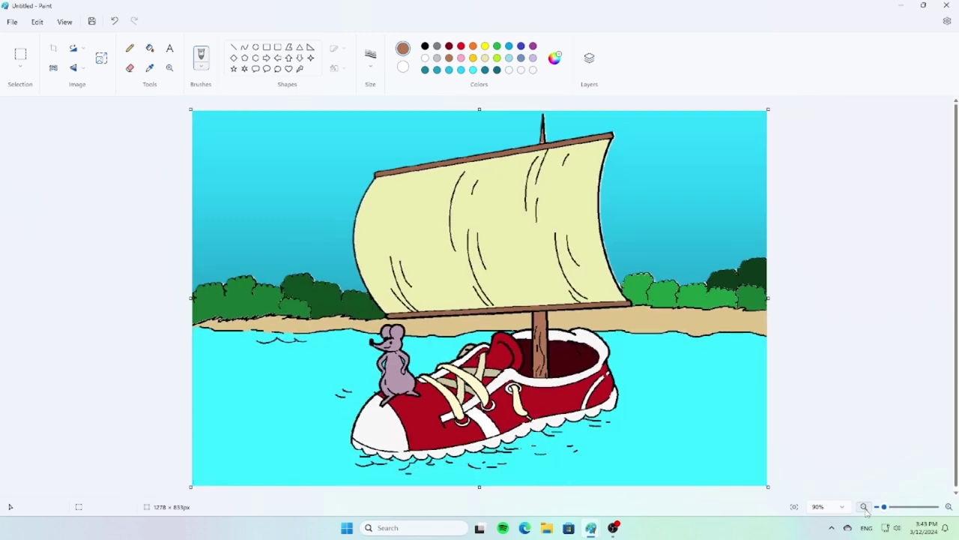
pyautogui.click(864, 507)
pyautogui.click(948, 507)
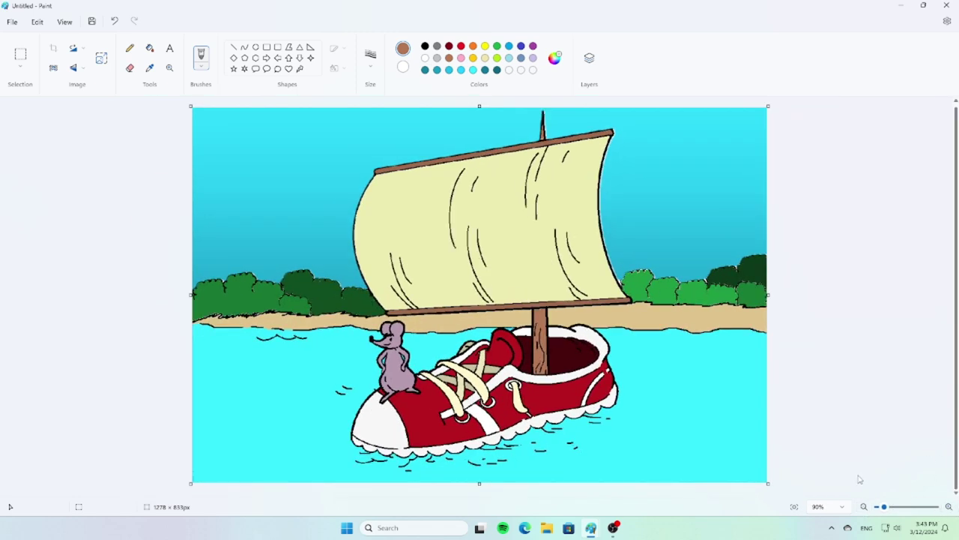
pyautogui.click(150, 68)
pyautogui.click(376, 393)
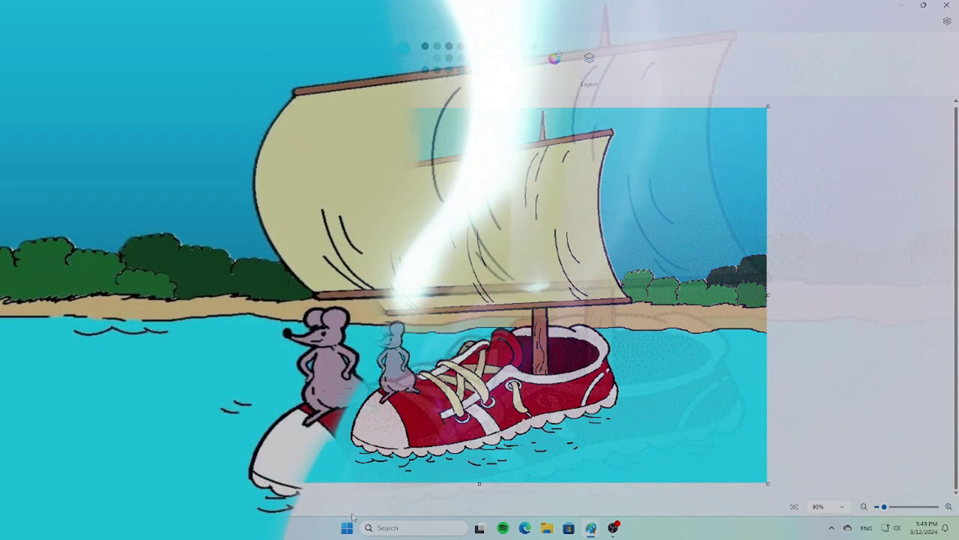